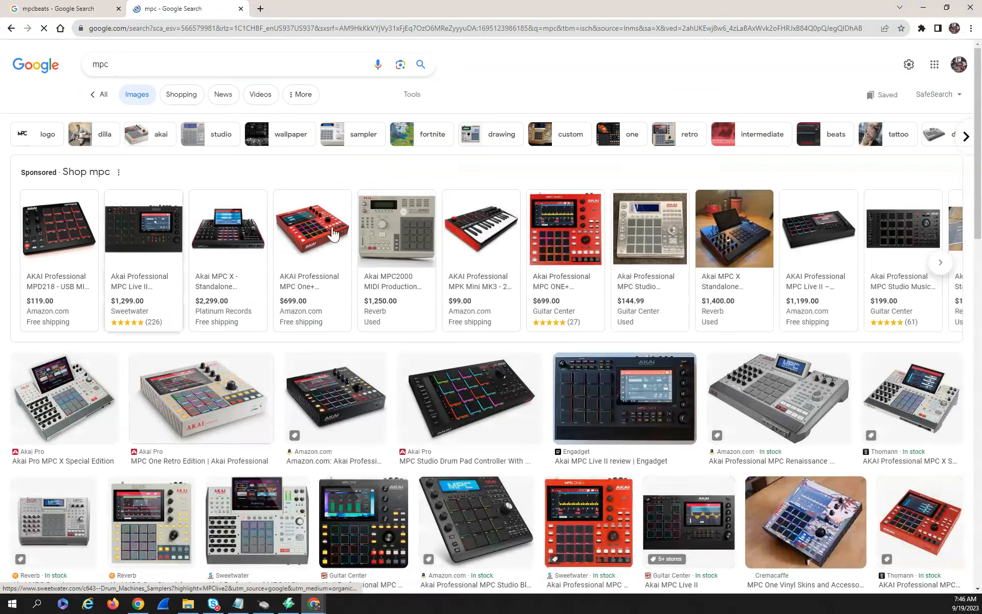
View the Reverb listing for the Akai MPC2000, then close it along with the MPC image search
left_click(394, 229)
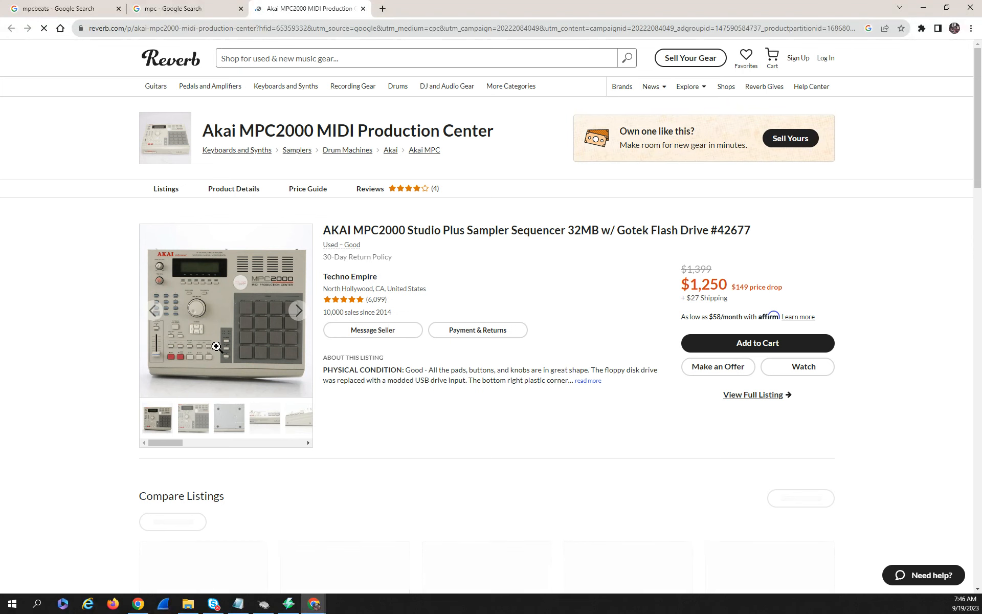
left_click(363, 8)
left_click(241, 9)
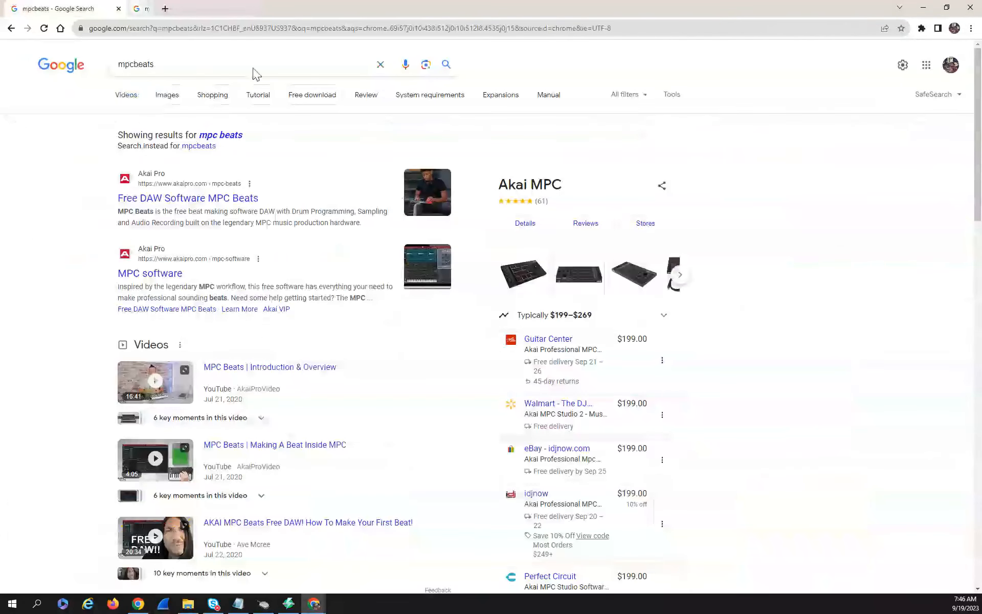
Open Akai Pro's Free DAW Software MPC Beats page from the search results and go to its free download
left_click(205, 200)
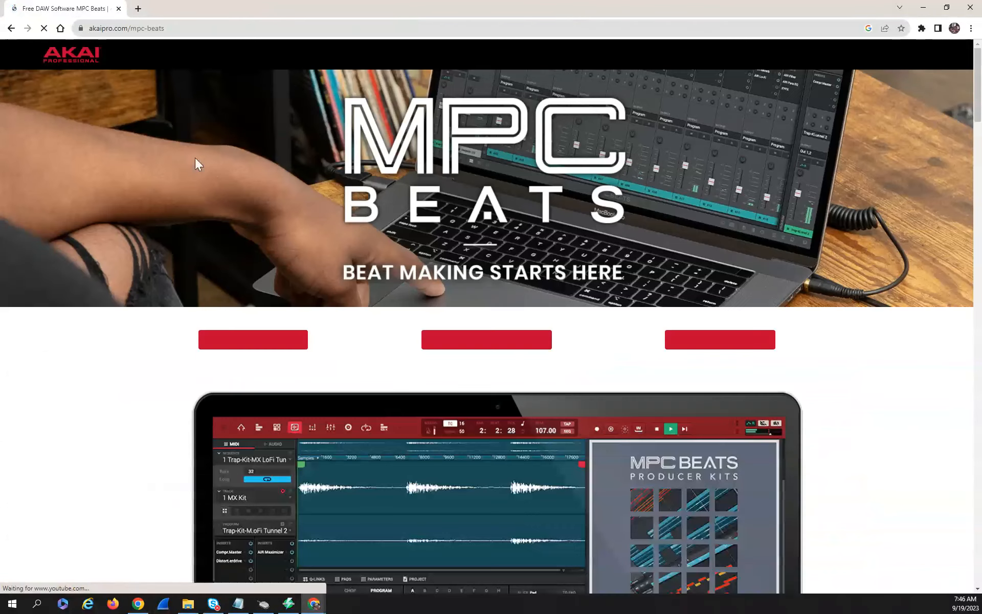
left_click(175, 31)
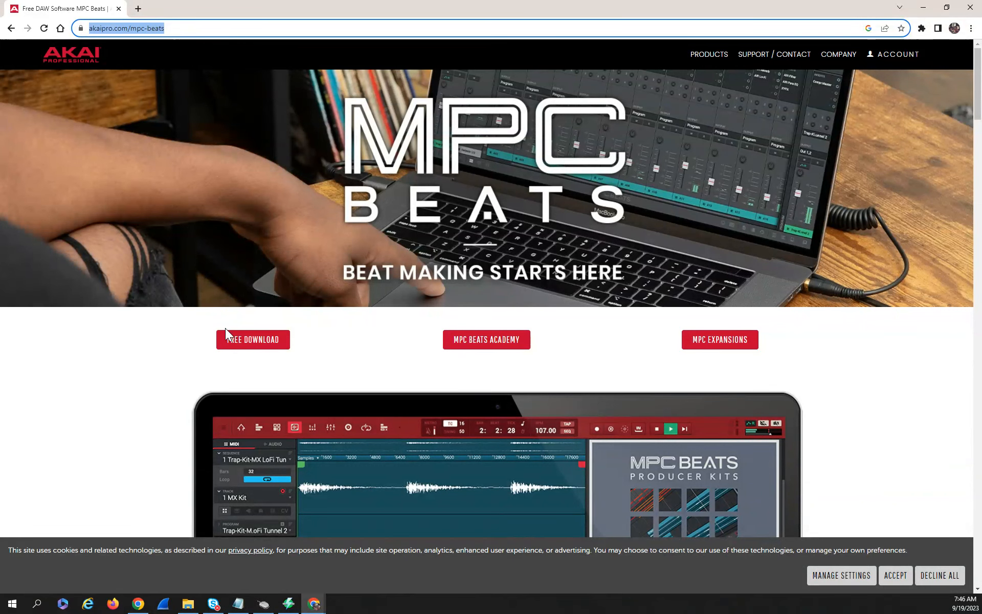
left_click(244, 340)
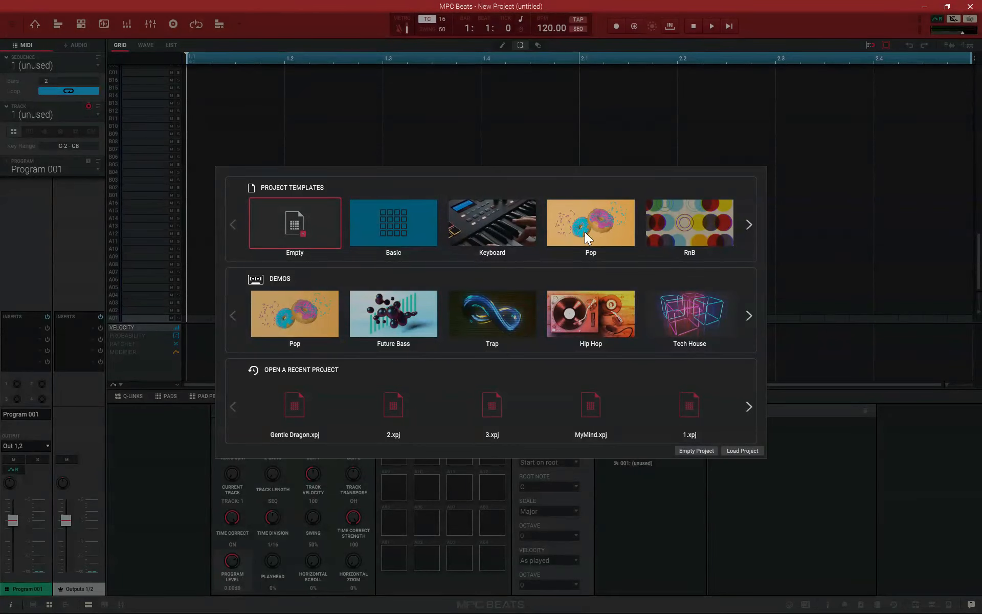
Look through the MPC Beats project templates and start a project from the Empty template
left_click(748, 224)
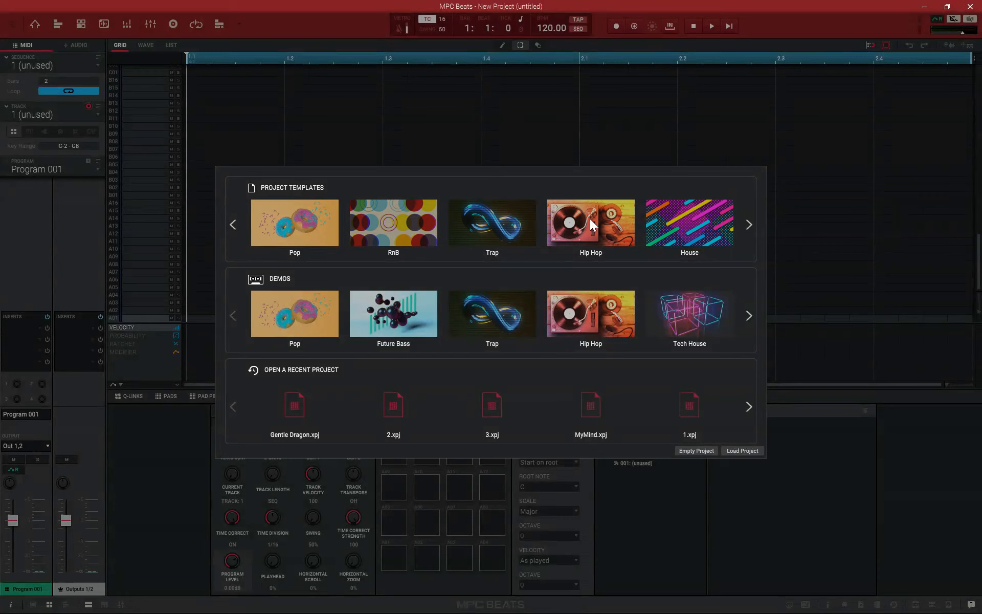
left_click(232, 225)
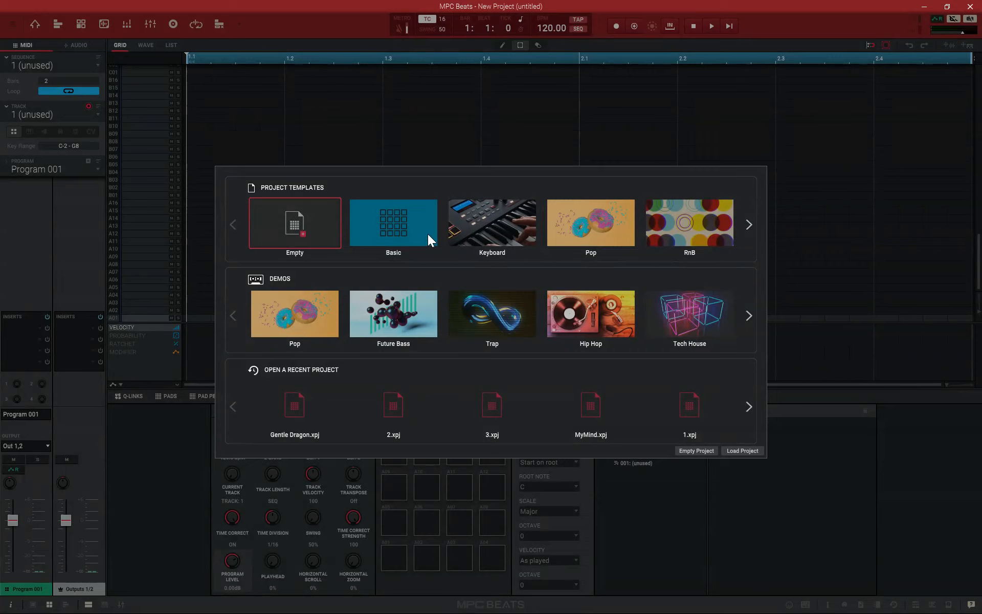
left_click(323, 220)
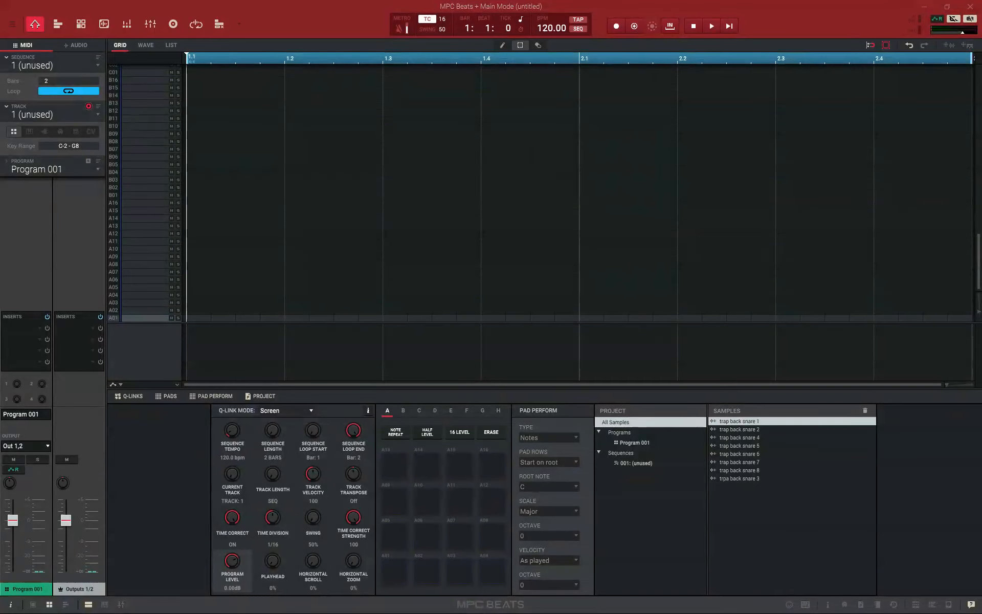
Import the trap back 808, bass, chant, cymbal, hihat and open hat samples into the project and look over the sample list
left_click_drag(775, 512, 774, 512)
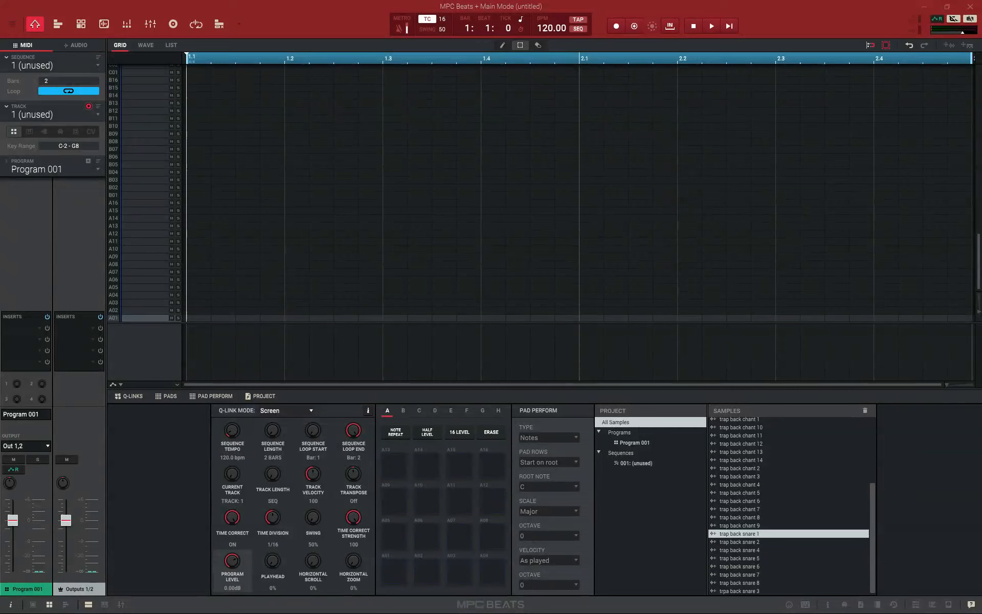
left_click_drag(769, 460, 770, 461)
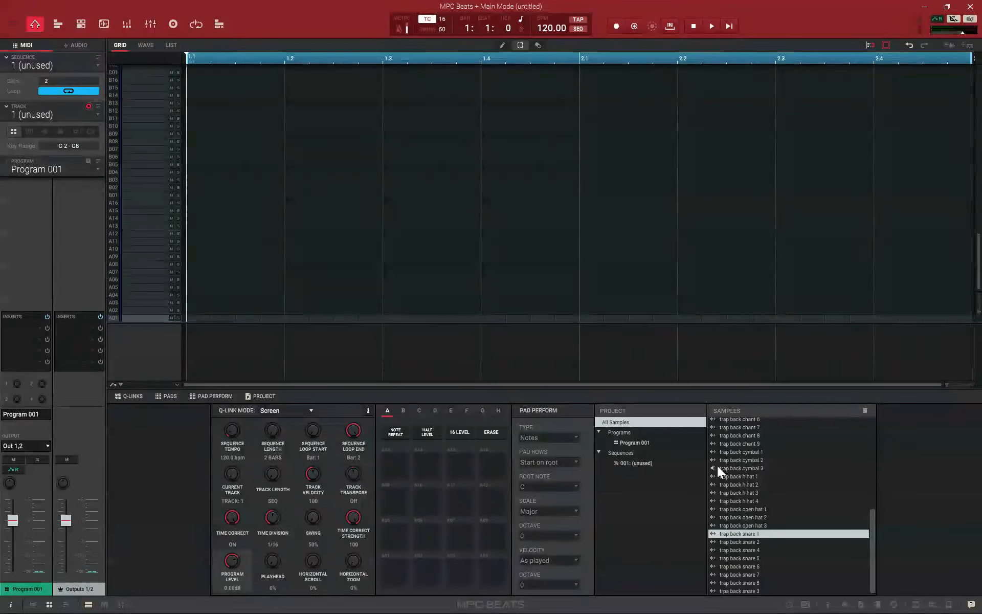
scroll(722, 476, "up", 6)
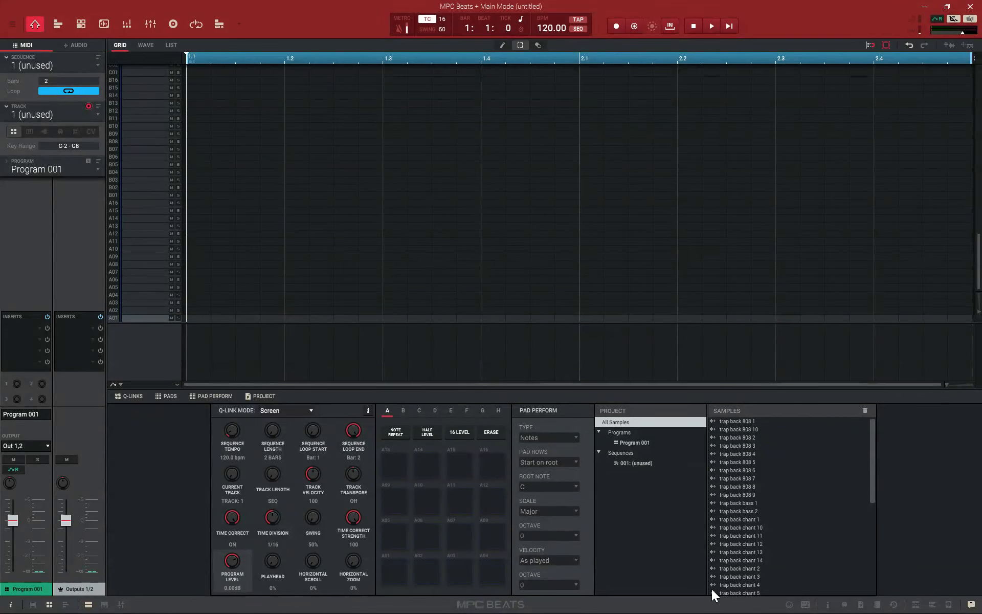
scroll(727, 555, "down", 7)
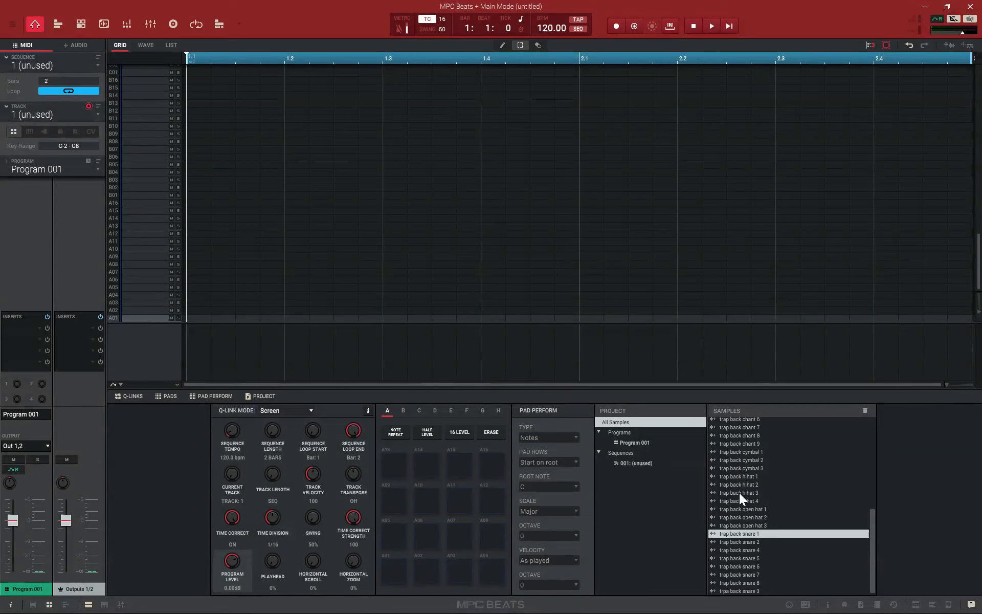
Set the audio output device to Headphones (Conexant SmartAudio HD) in the preferences, keeping the Windows Audio device type
left_click(12, 24)
mouse_move(10, 47)
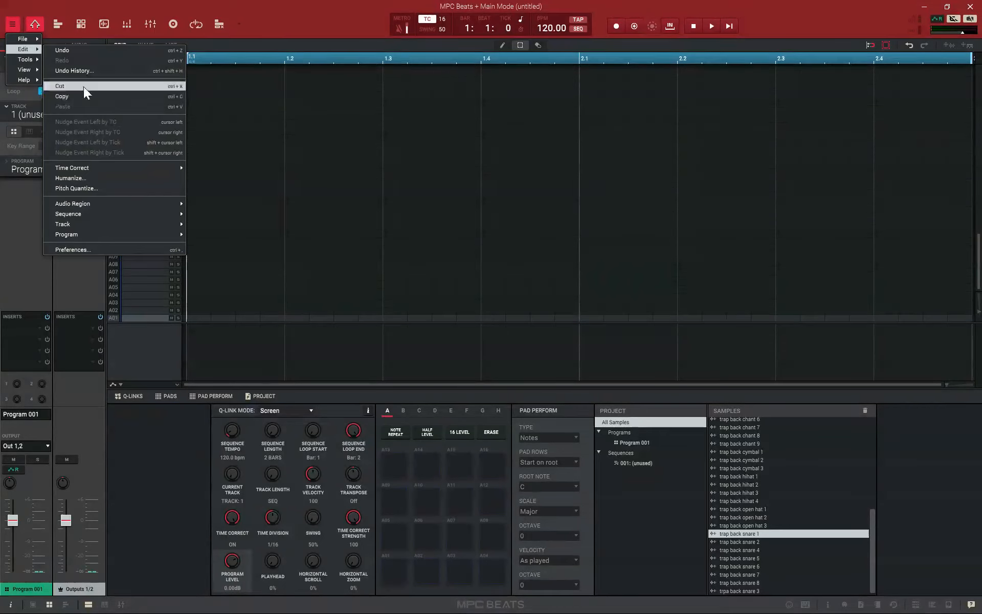
left_click(61, 251)
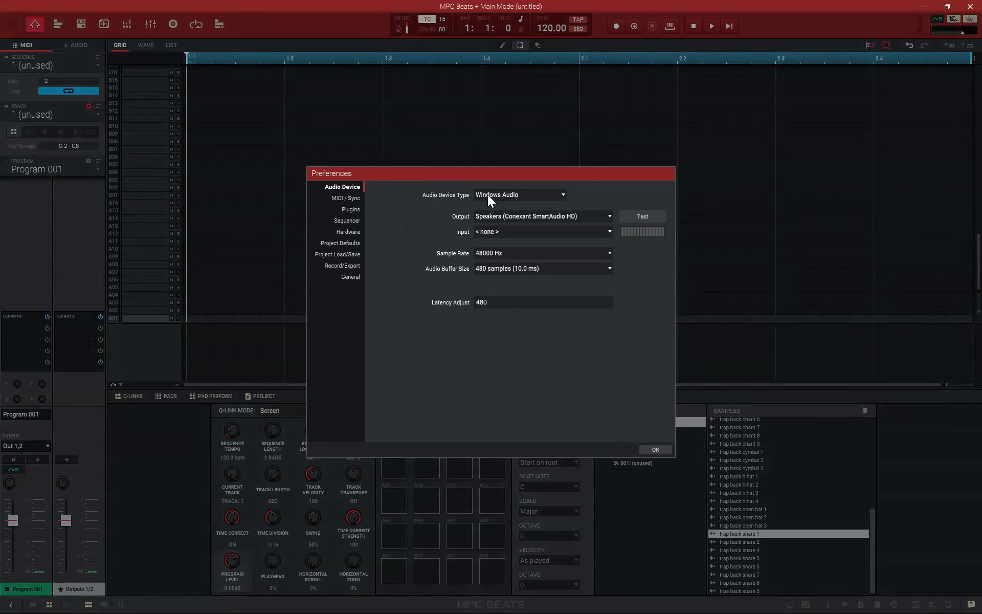
left_click(562, 193)
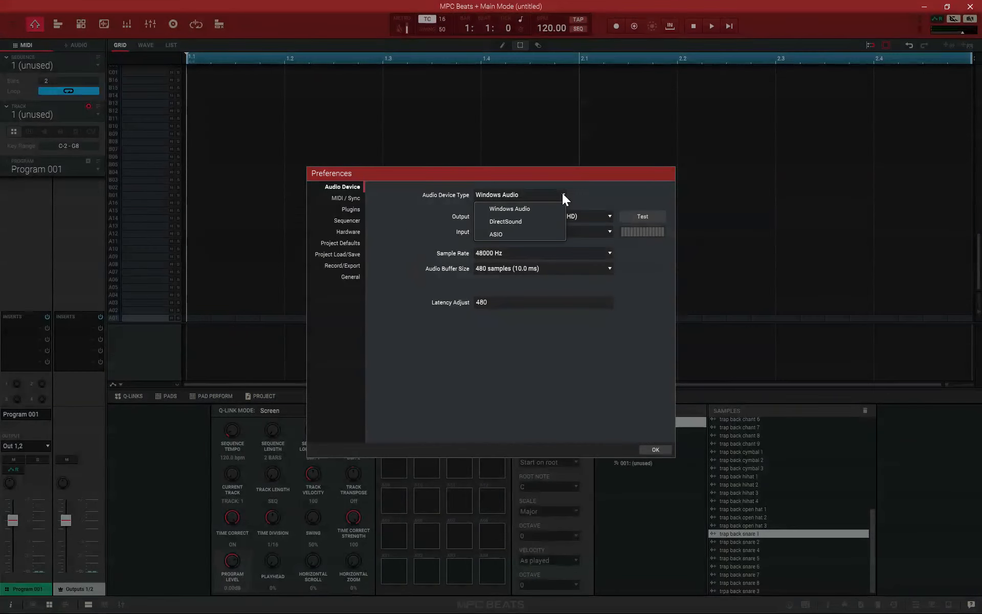
left_click(562, 192)
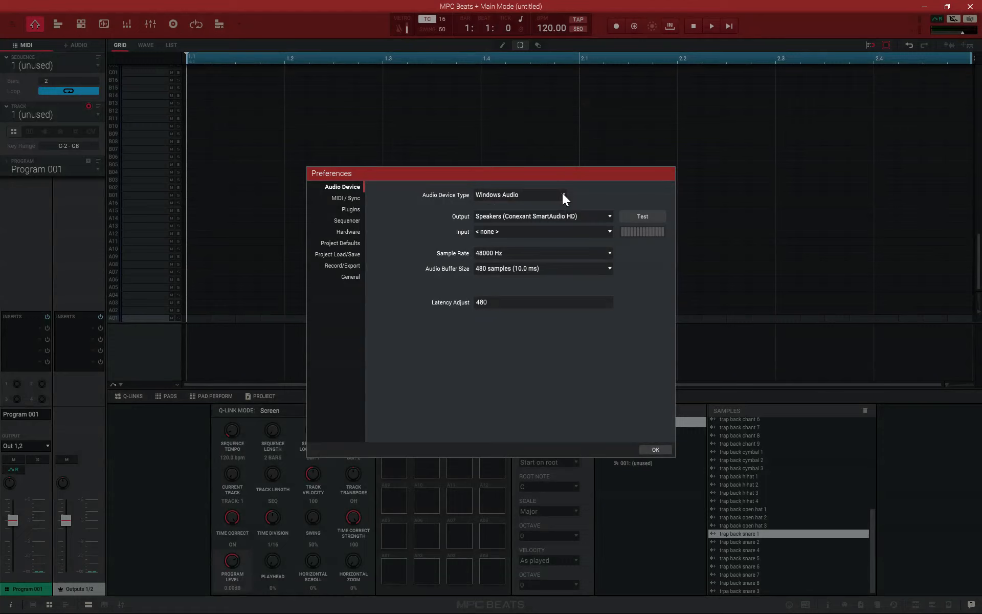
left_click(607, 215)
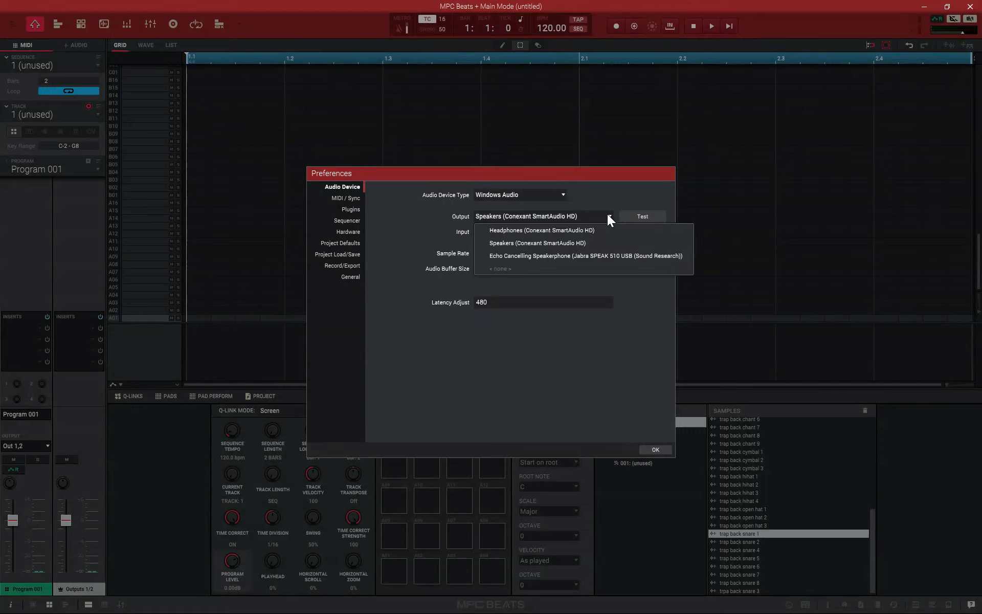
left_click(538, 229)
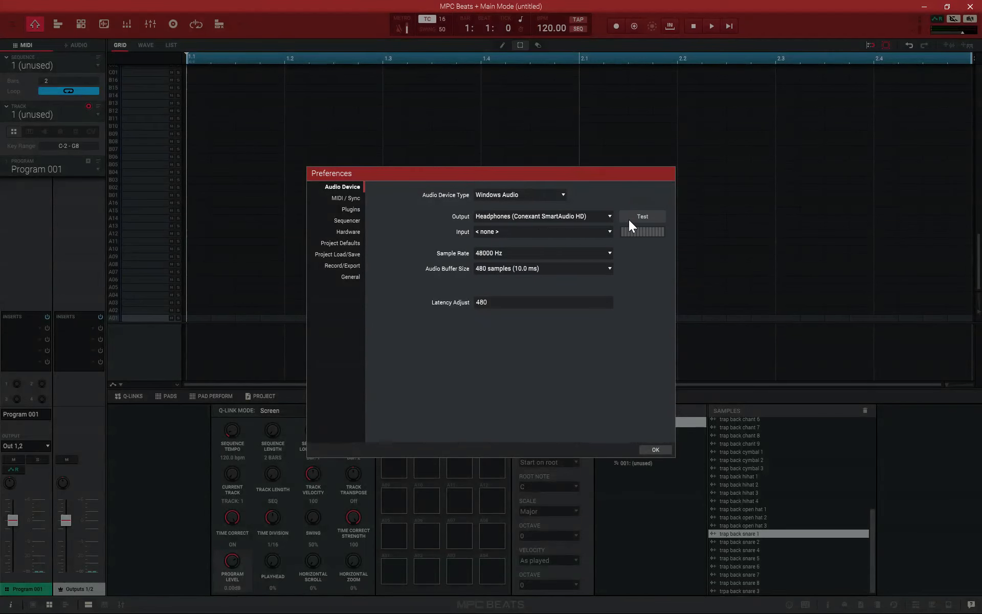
left_click(655, 449)
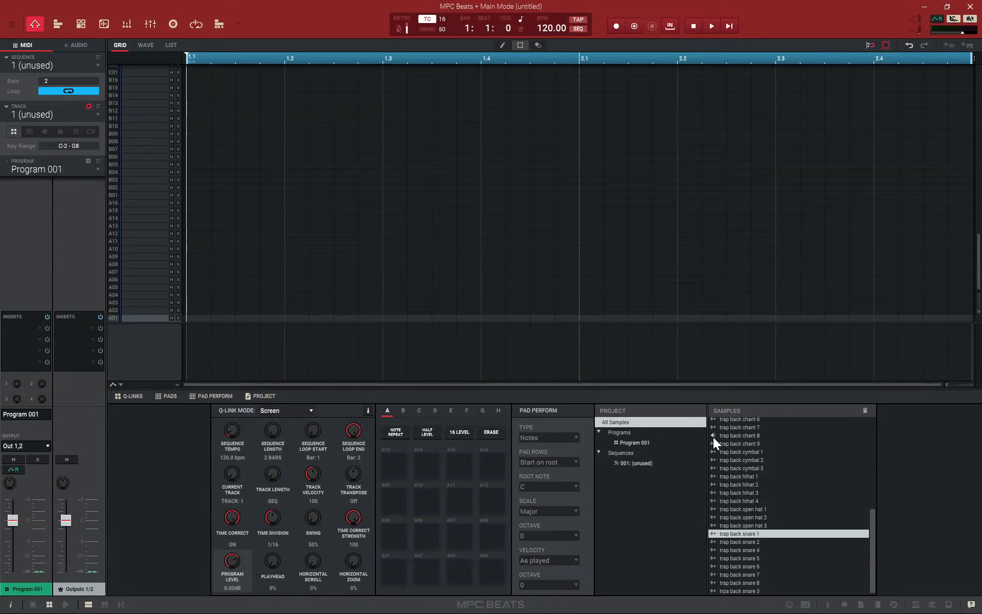
Find trap back snare 7 in the project samples, assign it to pad A03 and play the pad several times
scroll(708, 448, "up", 5)
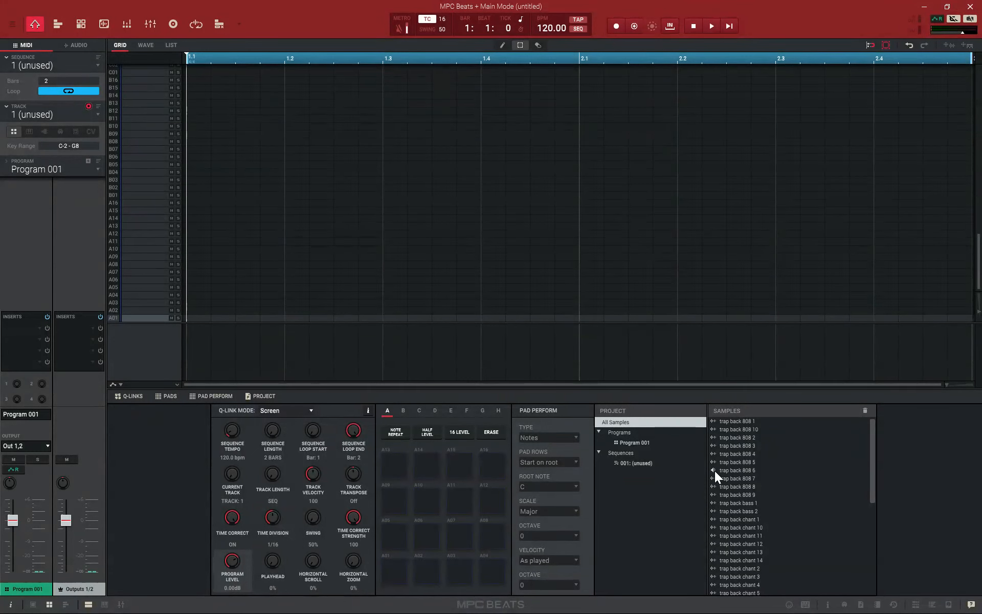
scroll(714, 471, "down", 5)
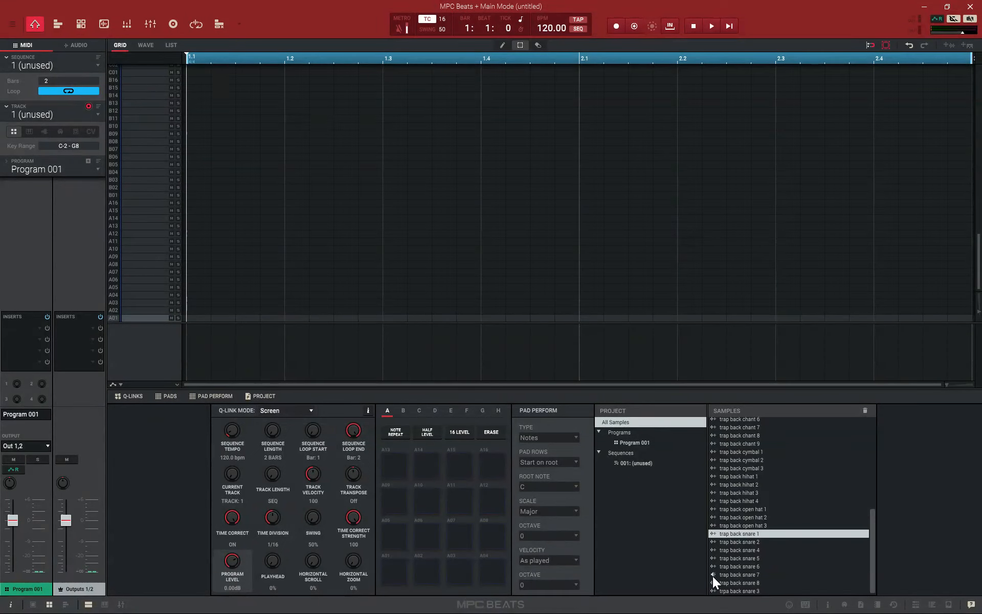
left_click_drag(726, 574, 459, 572)
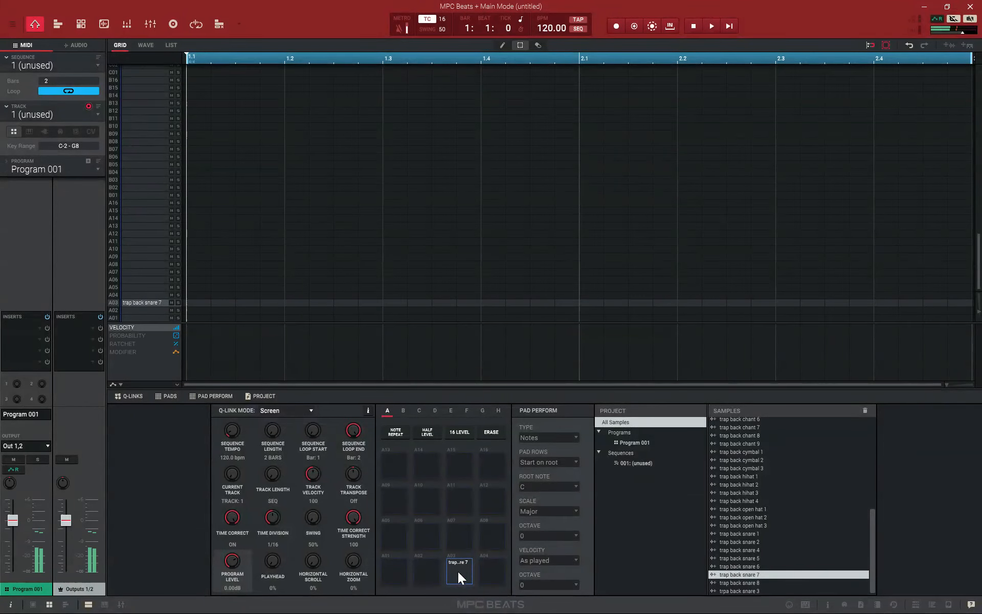
left_click(458, 572)
left_click(459, 572)
left_click(458, 572)
left_click(458, 572)
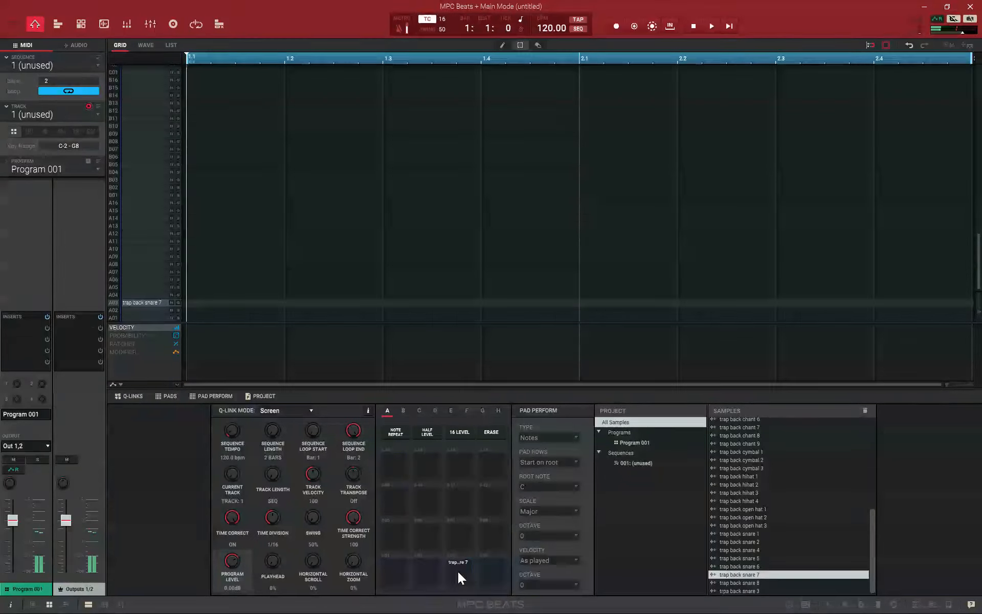
left_click(459, 572)
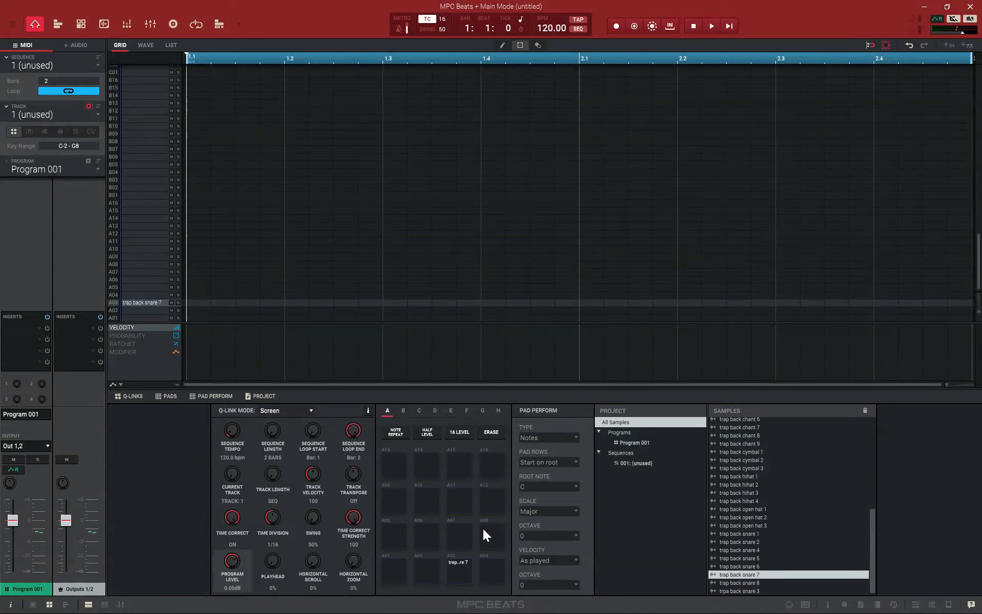
Try triggering the pads from the computer keyboard, starting with empty pad A01, and audition the snare on pad A03
left_click(393, 577)
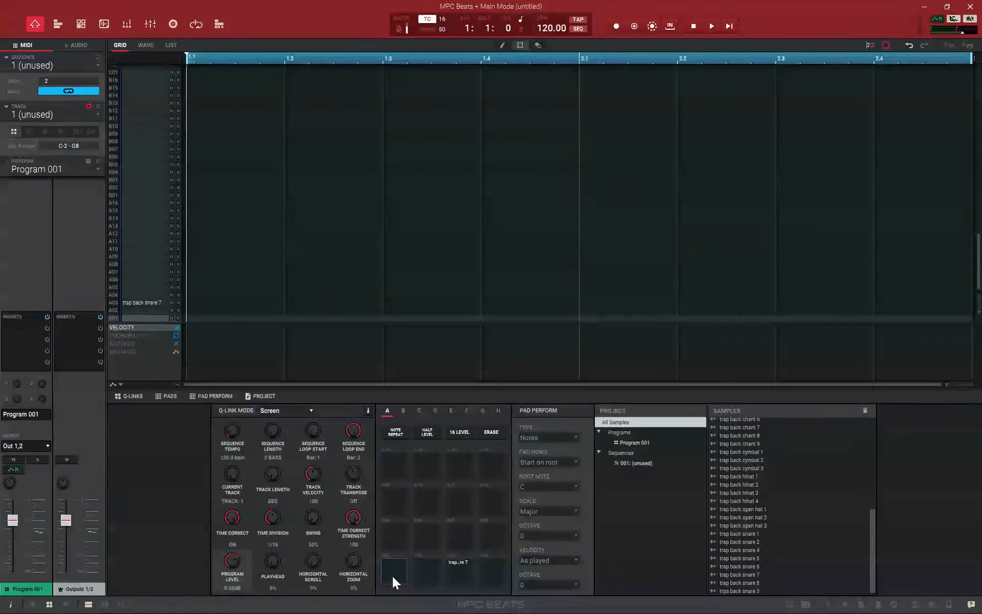
key("c")
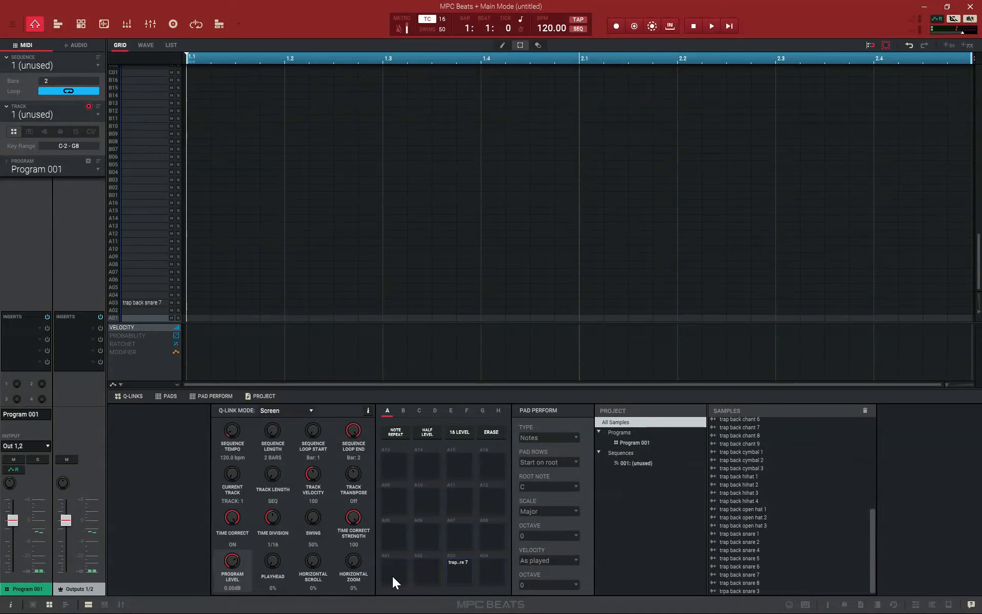
key("c")
key("x")
key("c")
key("v")
key("z")
key("x")
key("c")
key("v")
key("a")
key("s")
key("d")
key("f")
left_click(464, 572)
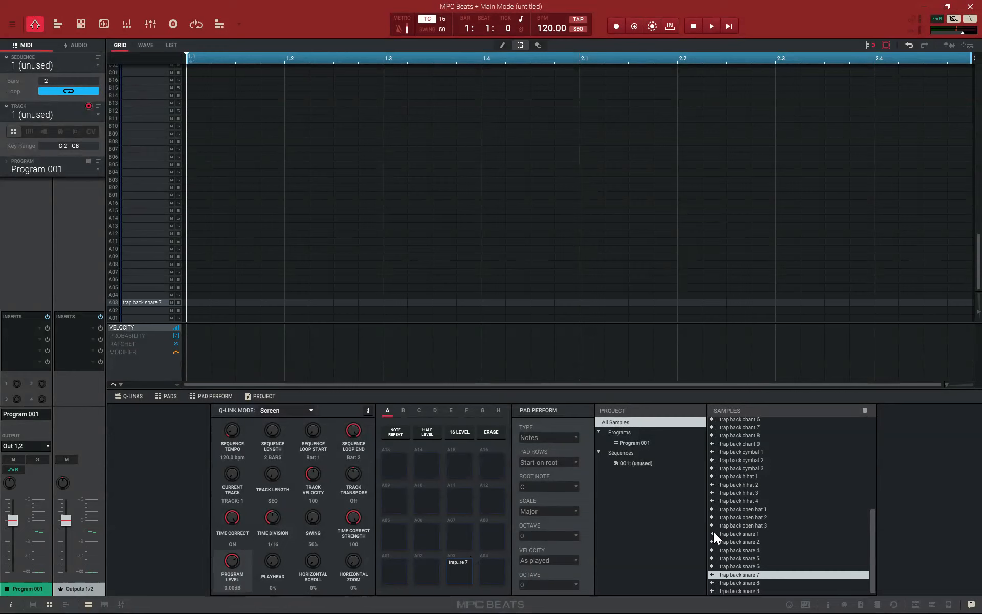
left_click(465, 571)
Assign trap back snare 1 to pad A04, trap back chant 6 to pad A12 and trap back hihat 1 to pad A02
left_click_drag(718, 534, 491, 570)
scroll(724, 544, "up", 4)
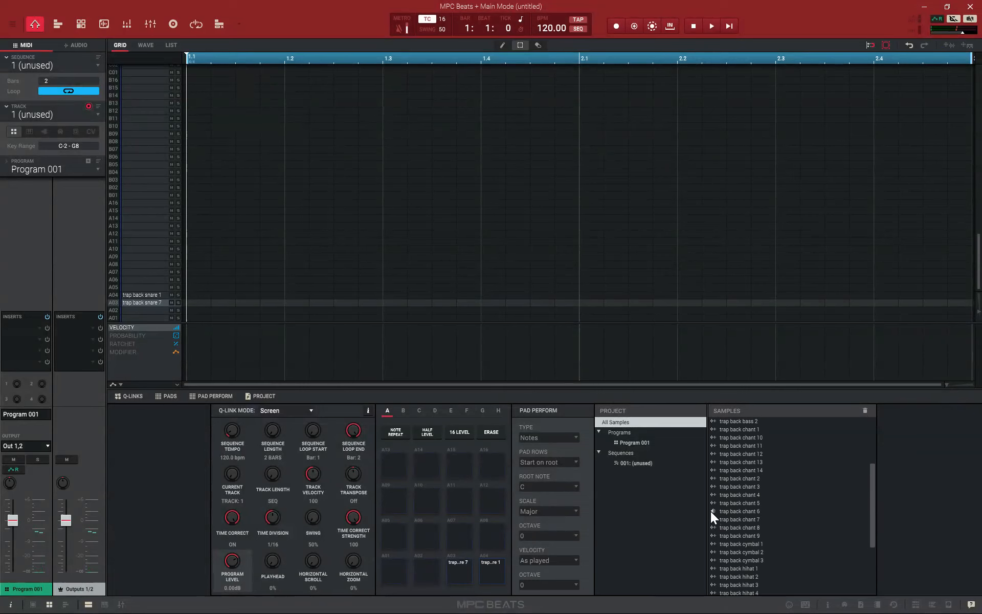
left_click(729, 512)
left_click_drag(729, 511, 505, 499)
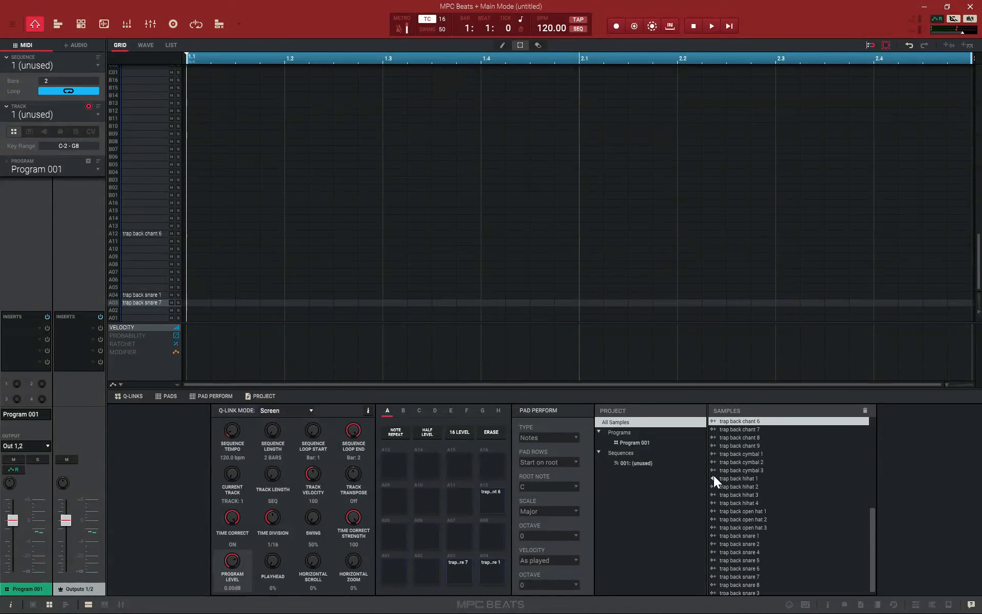
left_click_drag(737, 480, 428, 570)
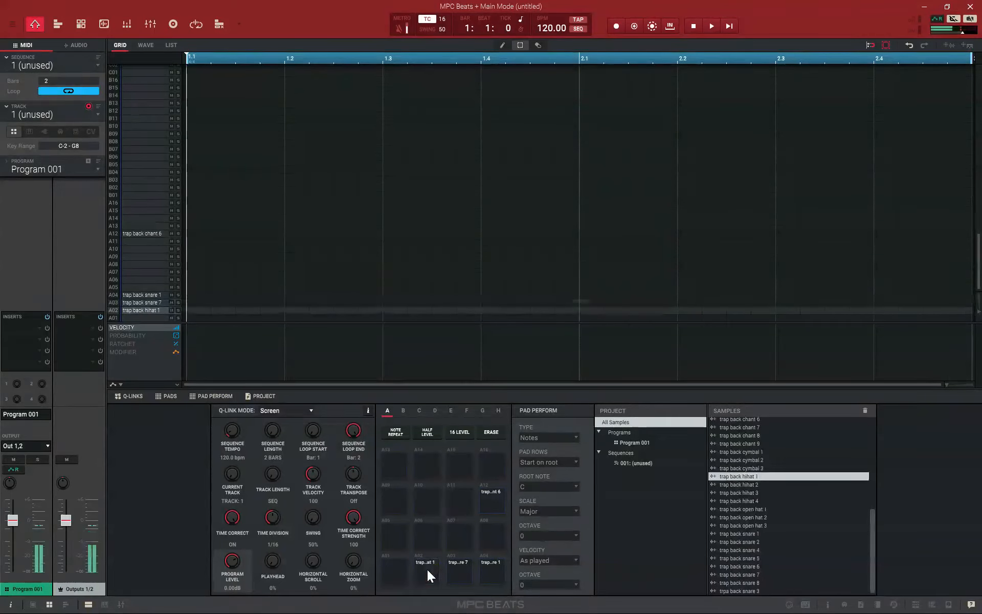
Audition the snare on pad A04 and the hihat on pad A02
left_click(489, 570)
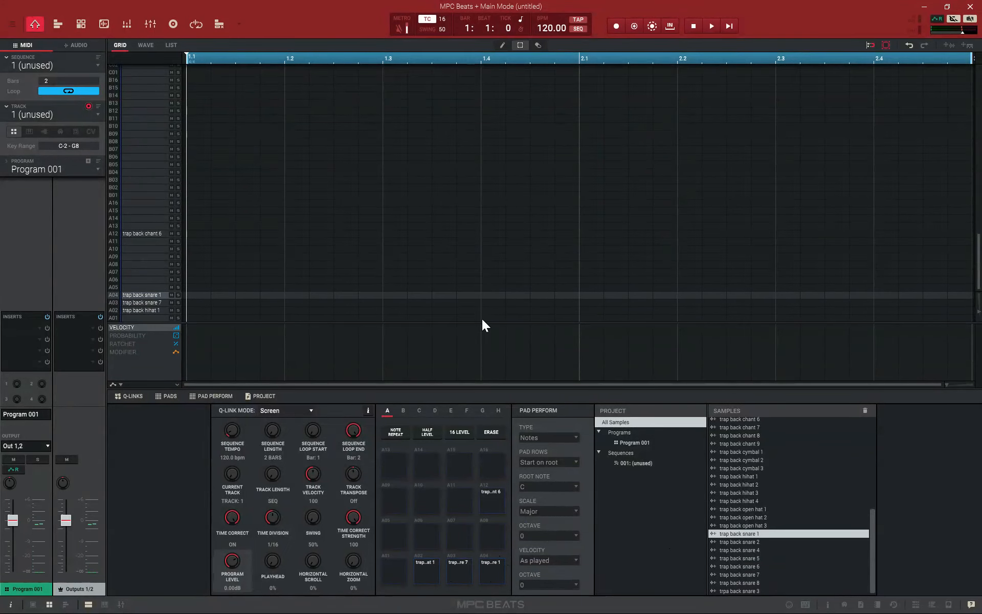
left_click(427, 573)
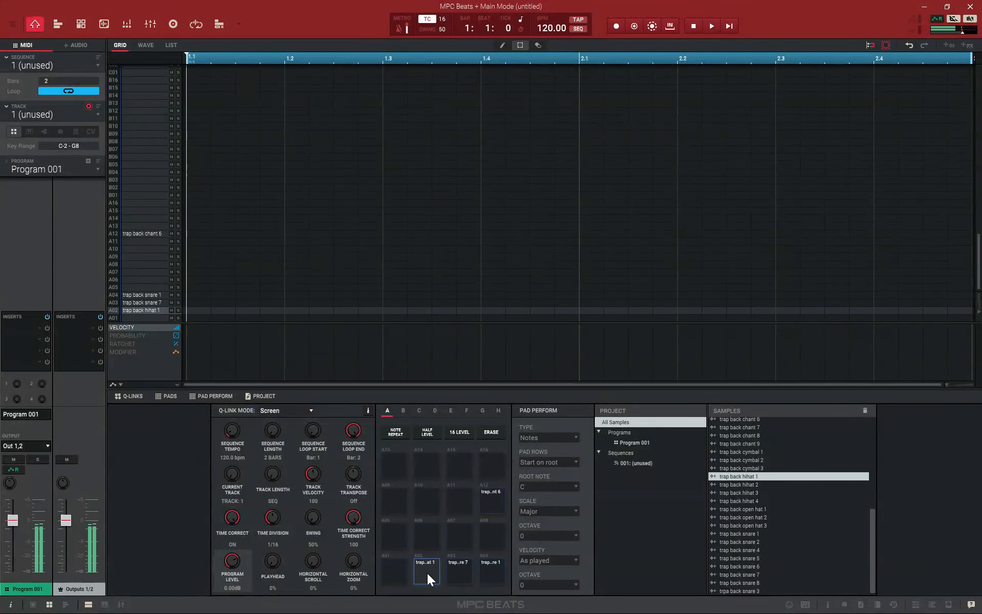
left_click(492, 572)
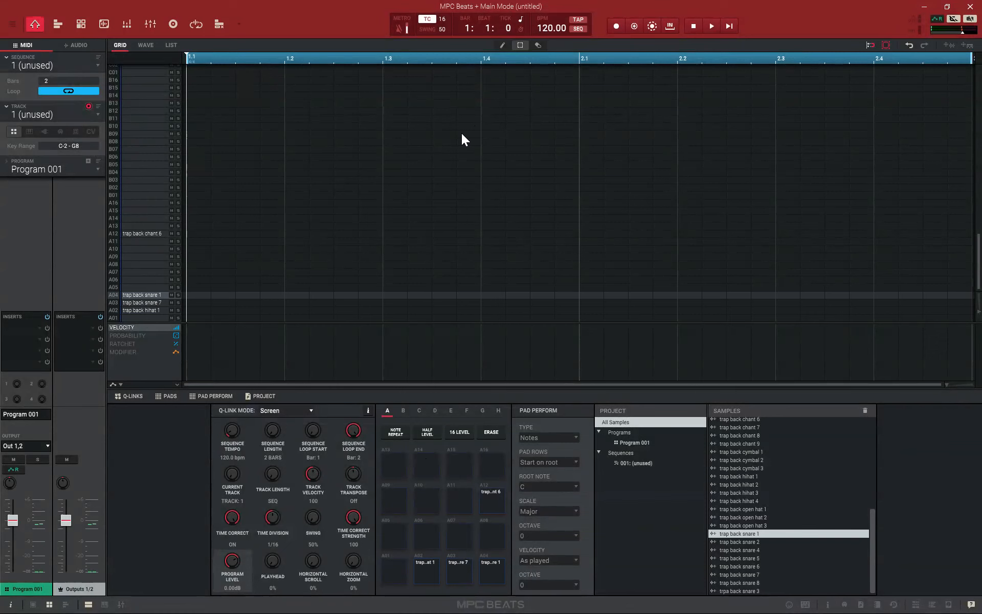
Start recording the sequence, play the hihat on pad A02 and turn on Note Repeat
left_click(619, 30)
left_click(428, 581)
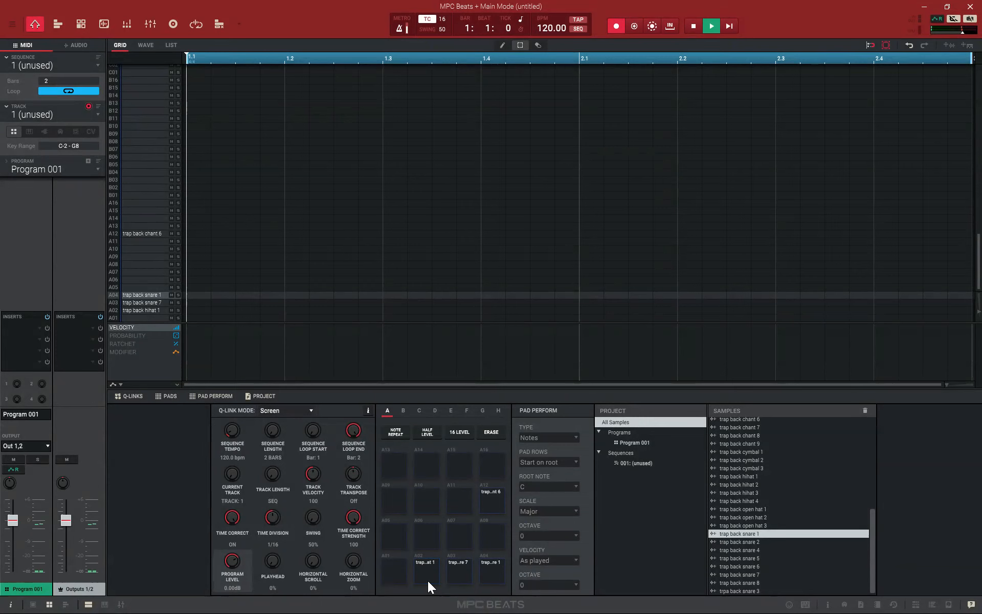
left_click(399, 435)
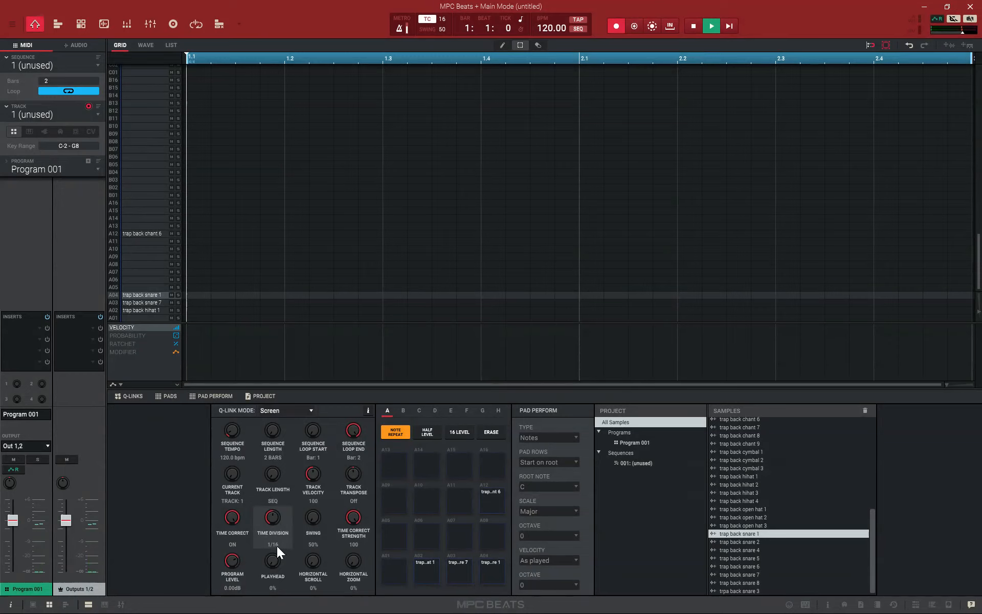
Set the time division to 1/8 and record repeating hihat notes from pad A02 across the two-bar sequence
left_click_drag(273, 515, 267, 543)
left_click_drag(272, 514, 282, 438)
left_click_drag(269, 514, 276, 586)
left_click(401, 28)
key("x")
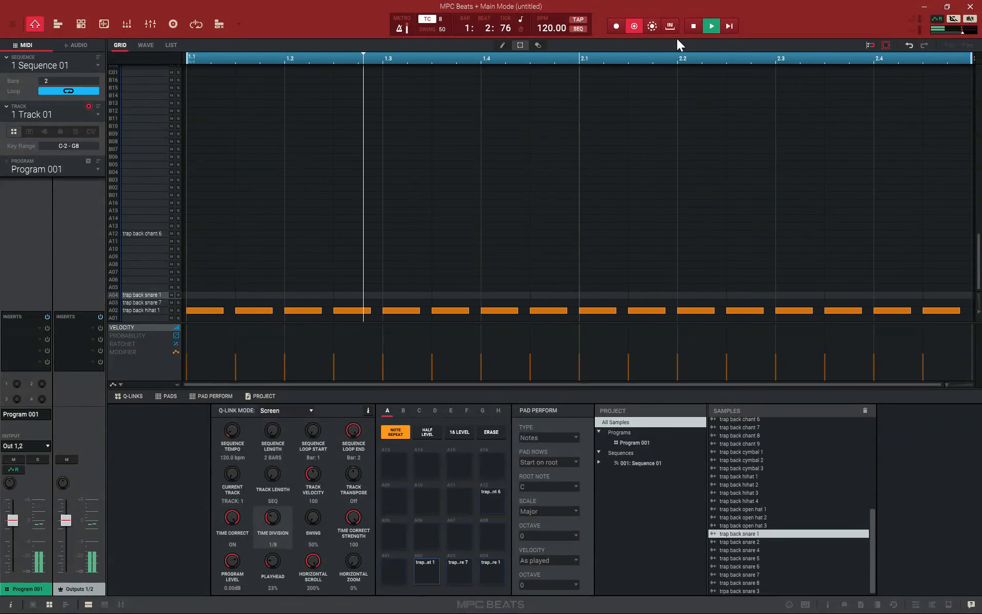
left_click(693, 26)
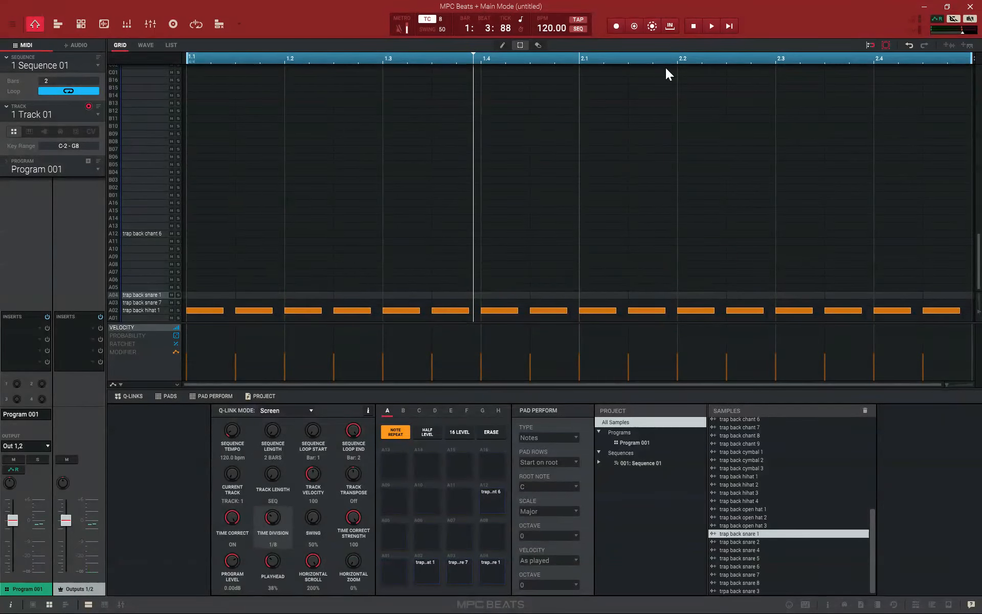
Turn off Note Repeat and overdub the snare on pad A04 at beat 3 of both bars
left_click(616, 26)
key("v")
key("v")
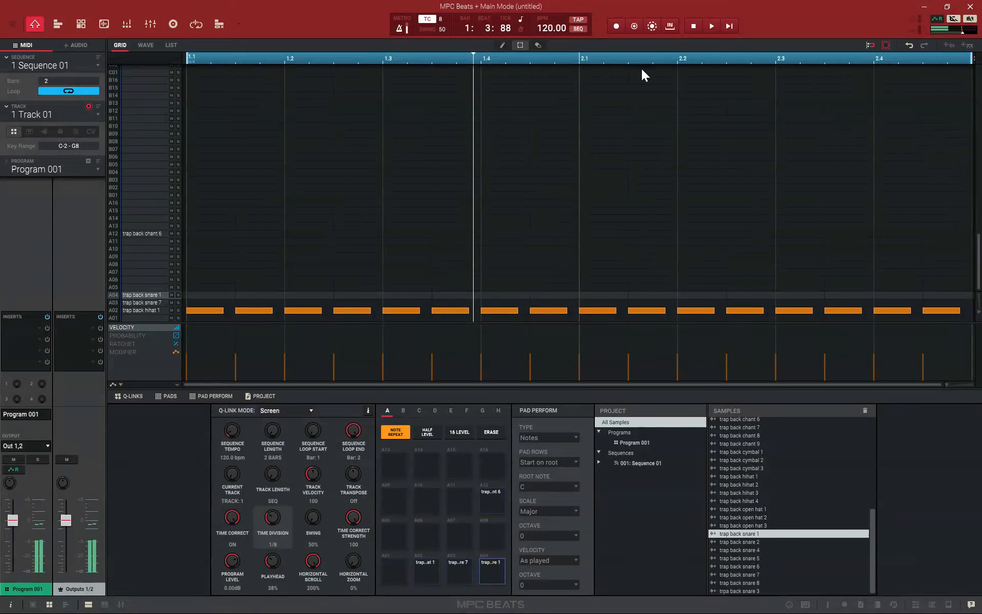
left_click(400, 435)
key("v")
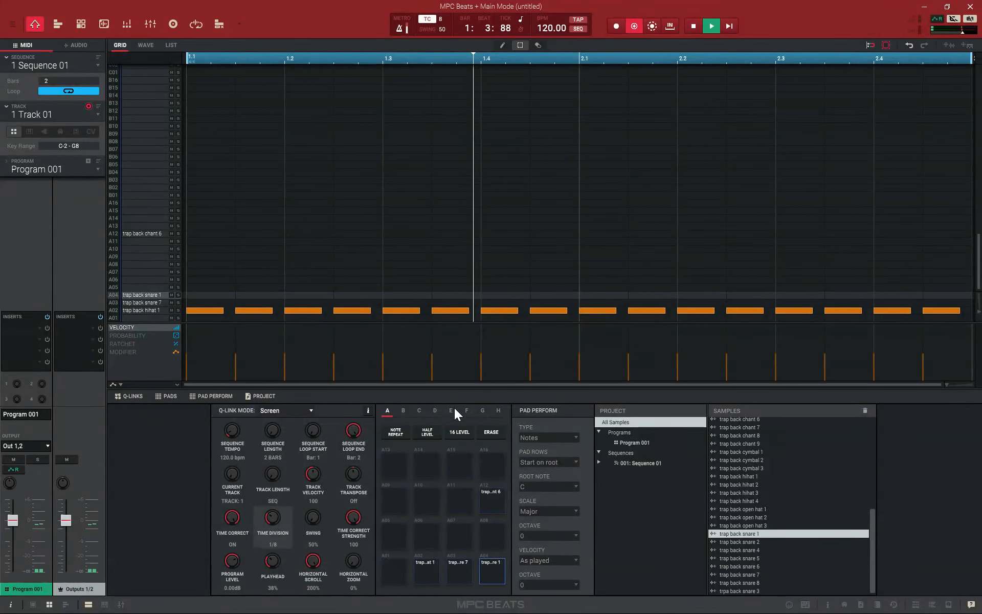
left_click(694, 27)
left_click(735, 26)
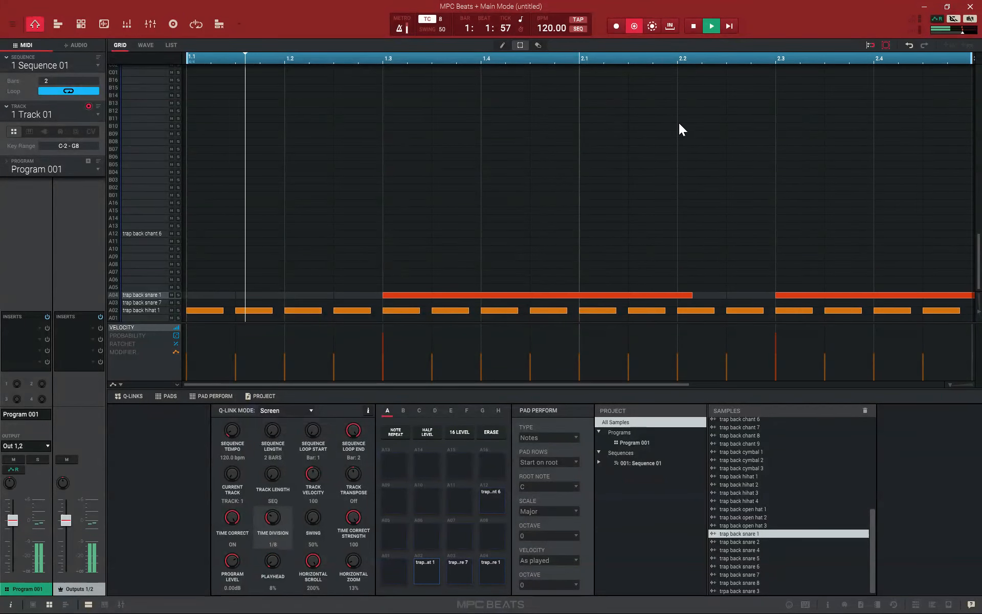
left_click(690, 28)
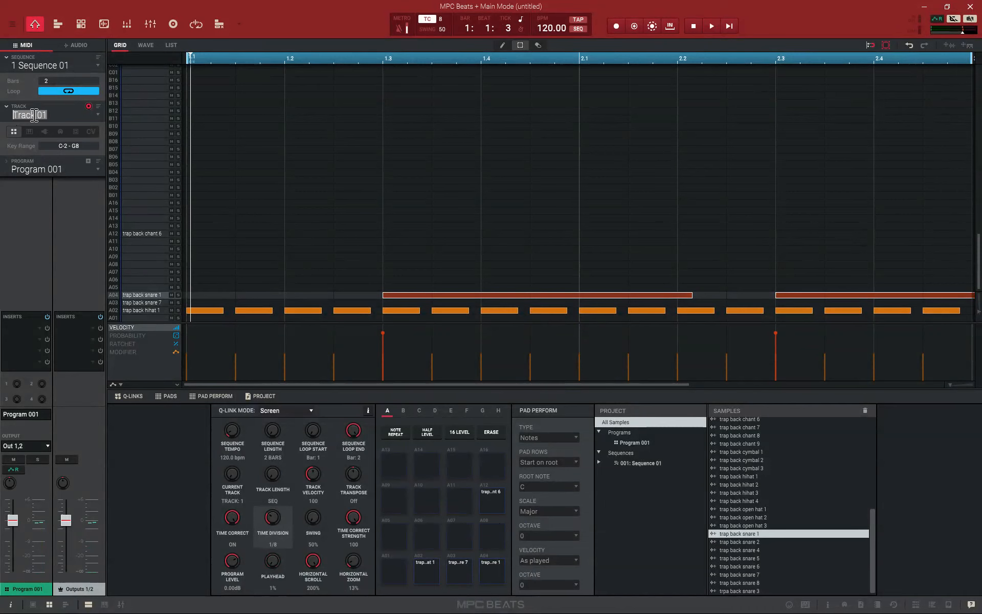
Rename track 1 as "hats and snare" and switch to unused track 2
type("hats and snare")
key("Return")
left_click(98, 114)
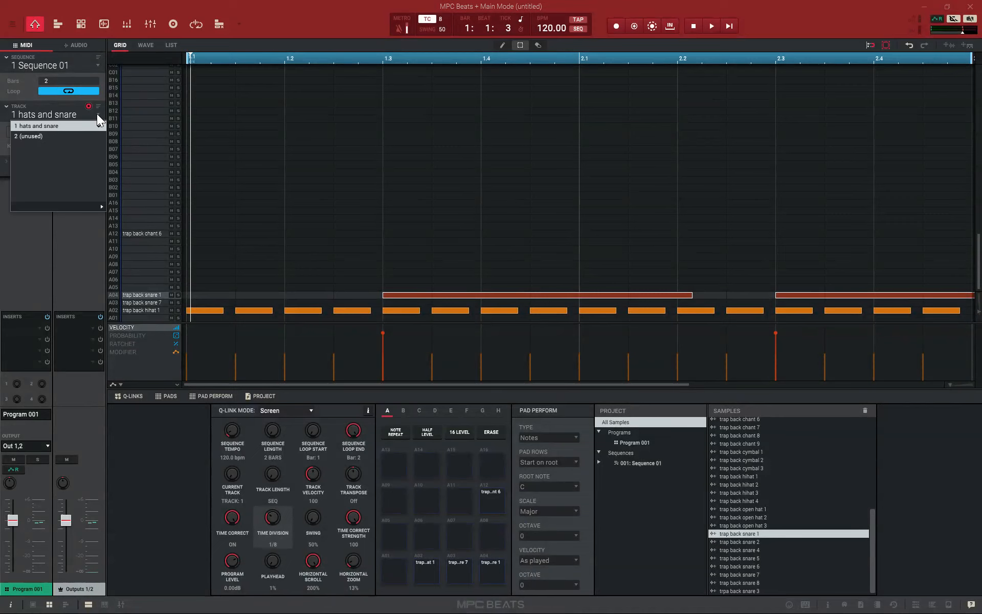
left_click(68, 137)
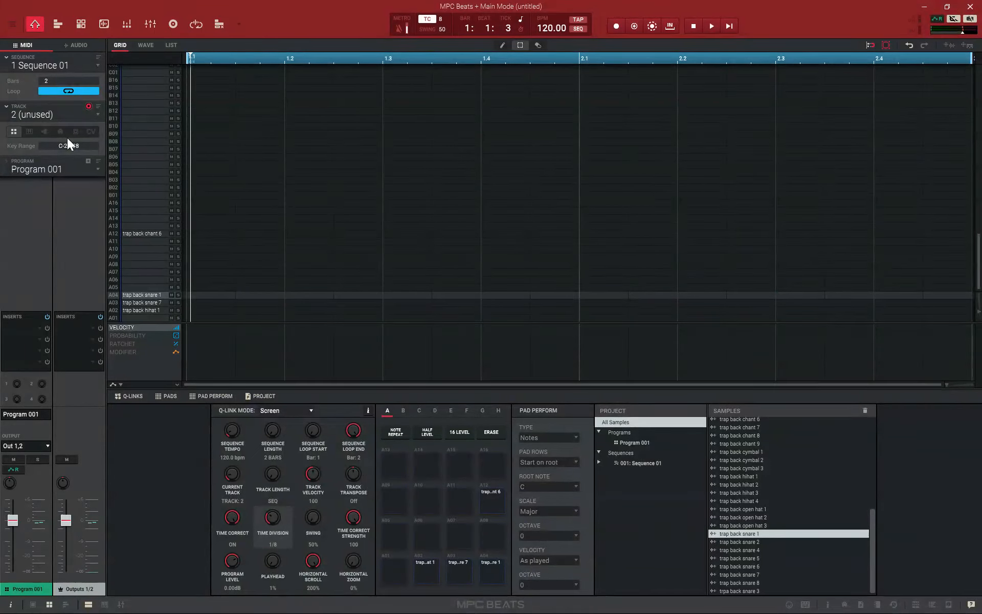
Audition the samples trap back 808 6 and trap back 808 5 in the project's sample list
scroll(714, 453, "up", 7)
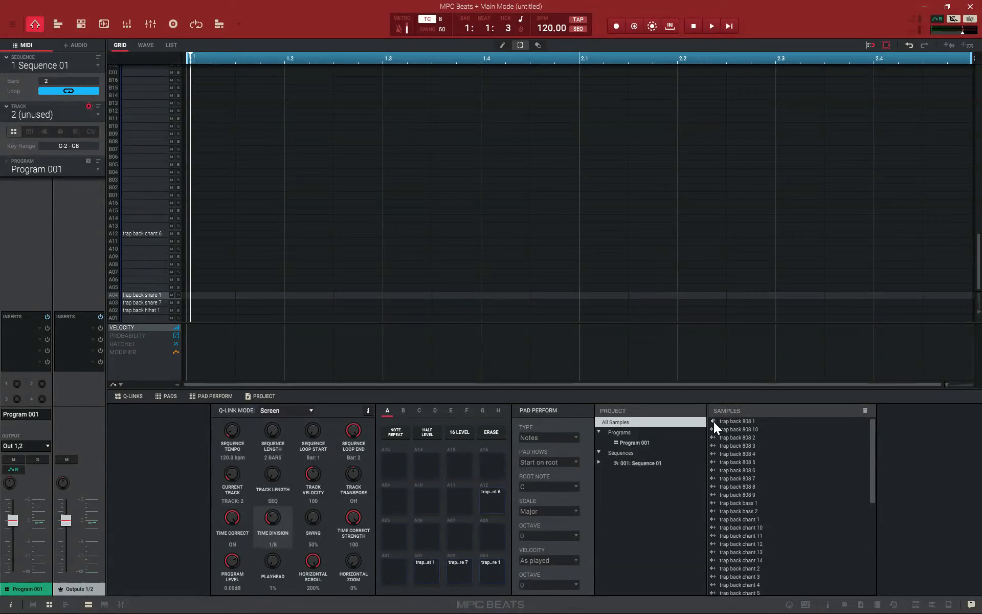
left_click(718, 472)
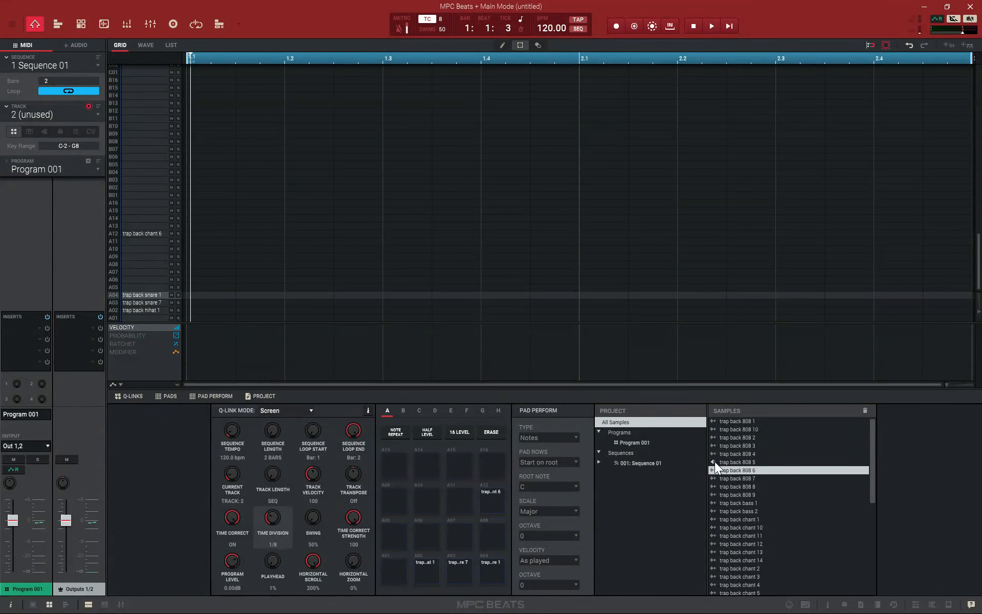
left_click(732, 462)
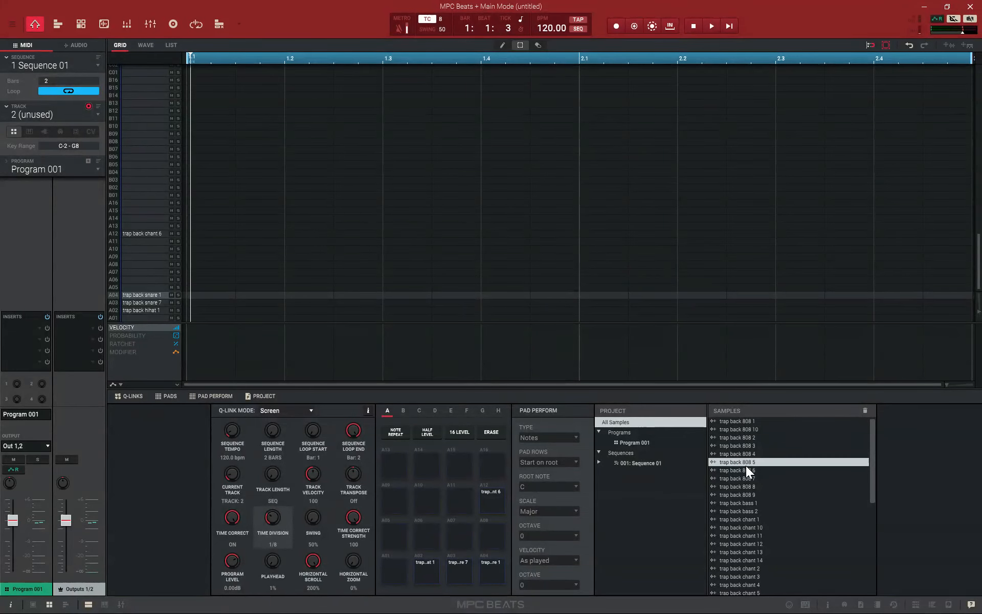
Audition the hihat, snare and chant samples on pads A02, A03, A04 and A12
left_click(453, 572)
left_click(430, 572)
left_click(466, 572)
left_click(490, 571)
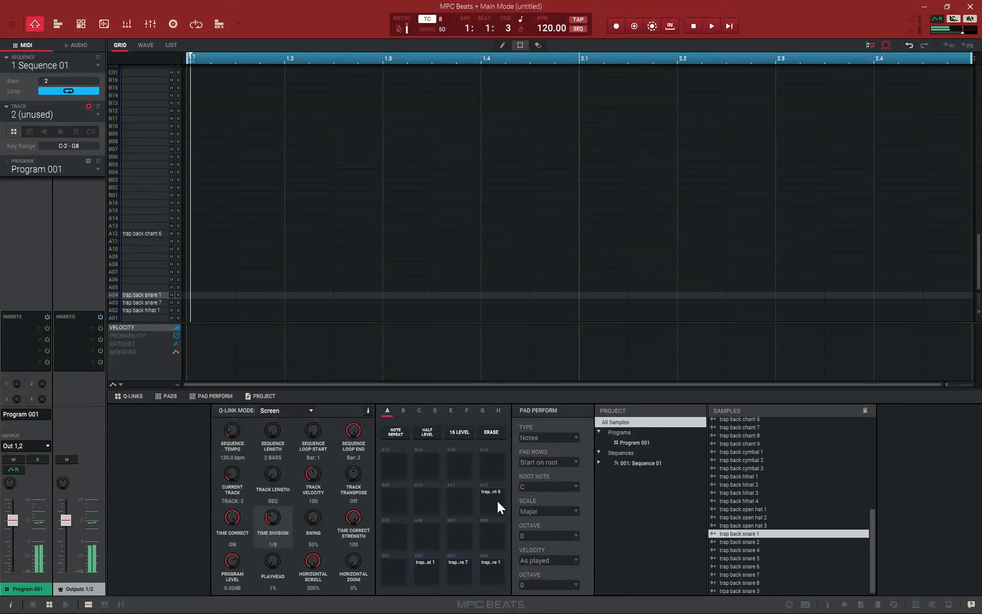
left_click(497, 501)
left_click(491, 561)
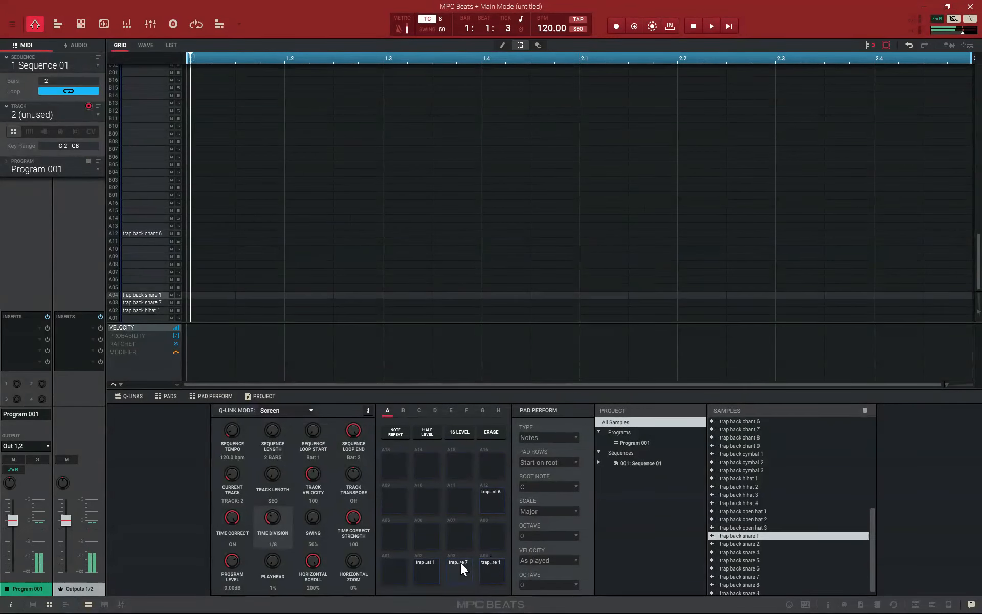
left_click(459, 565)
left_click(435, 568)
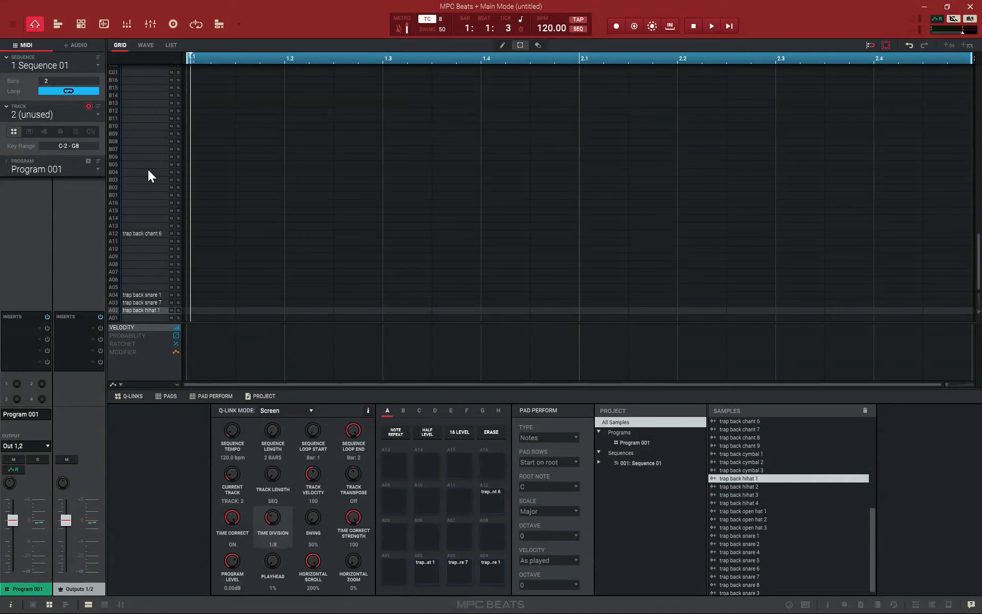
Try the keygroup program type on track 2, view the hats and snare track, and return to track 2
left_click(30, 131)
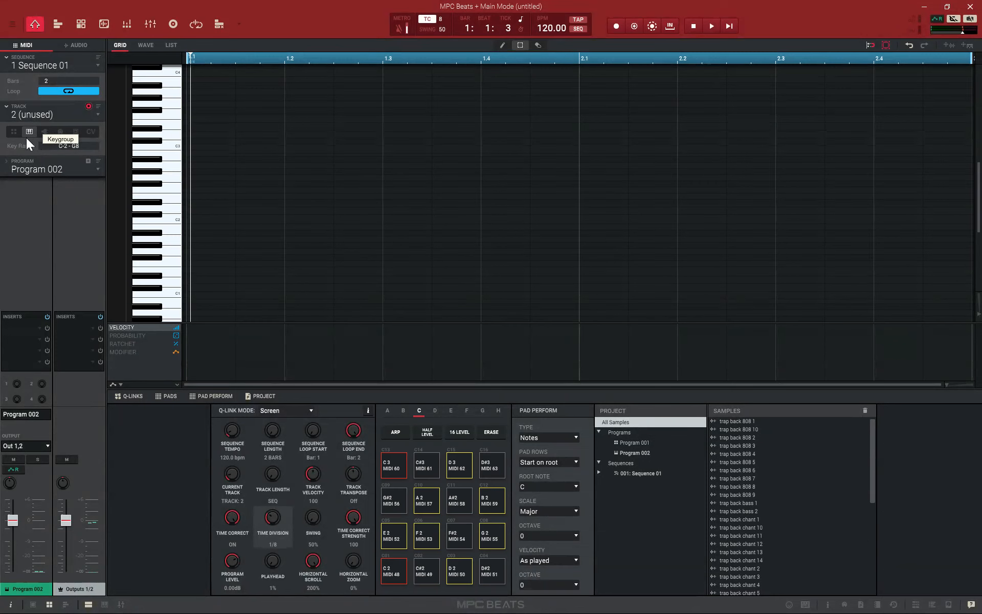
left_click(97, 115)
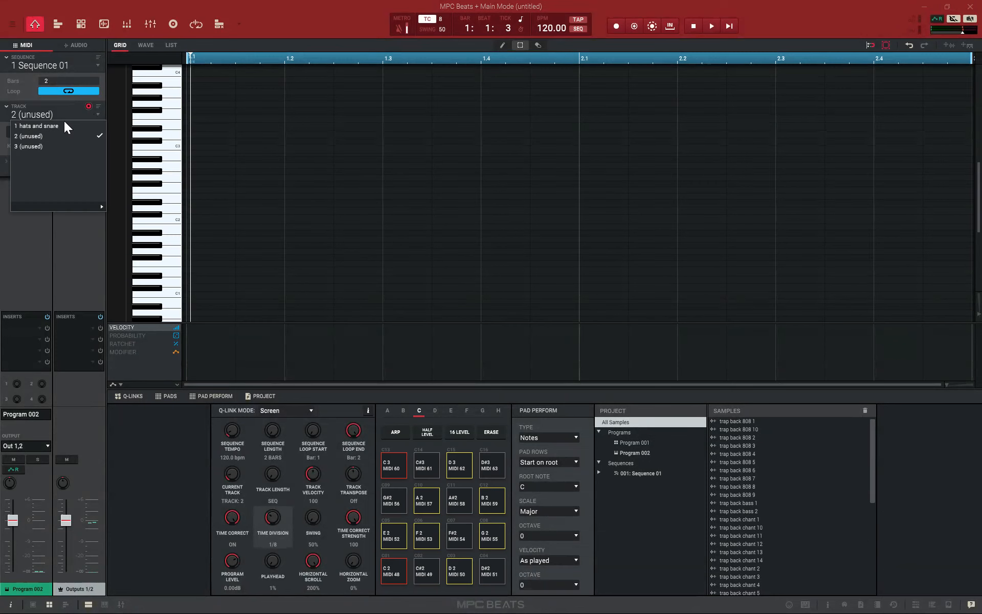
left_click(55, 126)
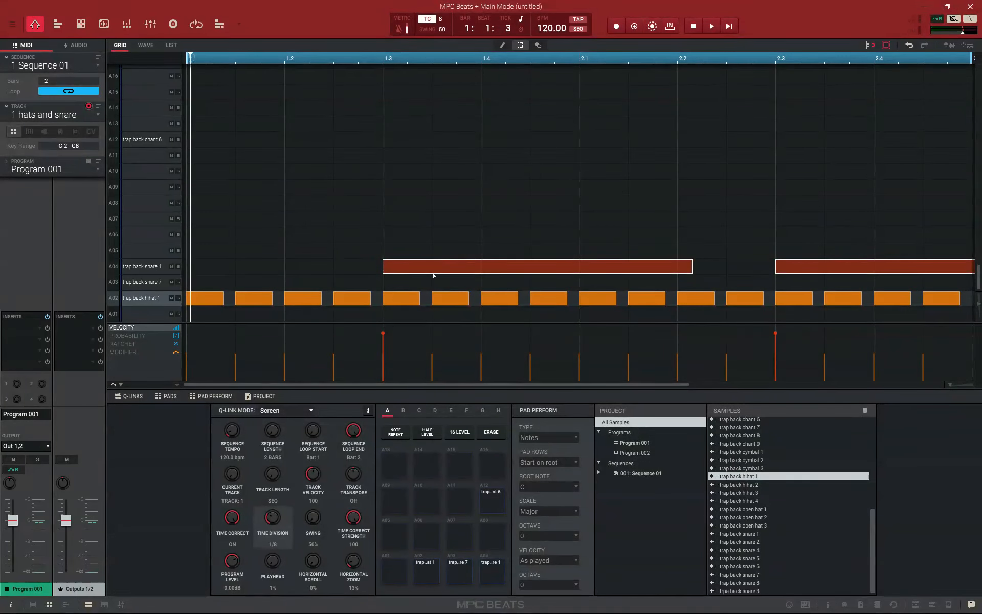
left_click(96, 115)
left_click(61, 135)
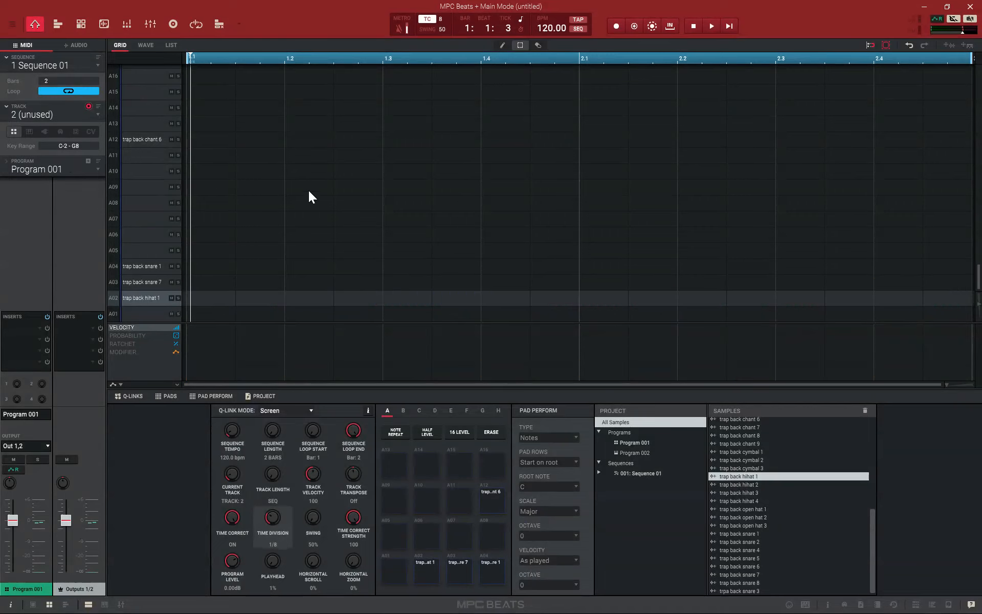
Play back the sequence from track 2 and return the playhead to the start of bar 1
left_click(712, 28)
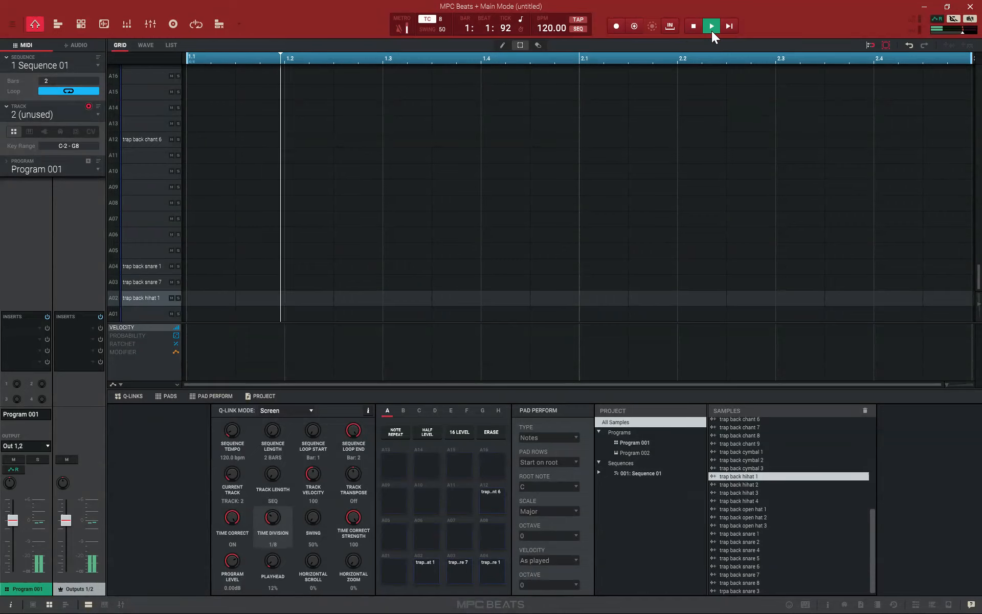
left_click(701, 28)
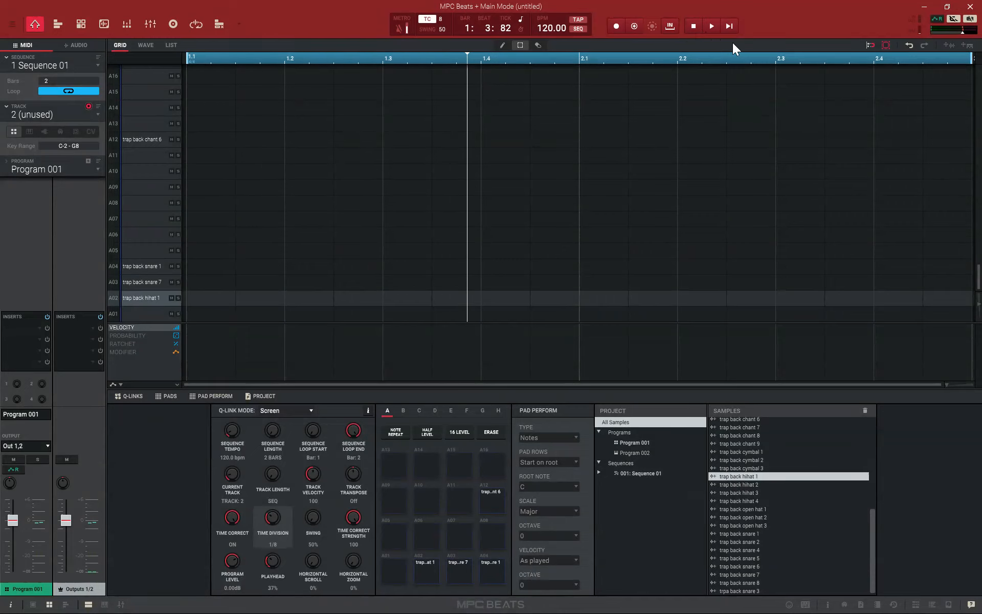
left_click(733, 27)
left_click(695, 29)
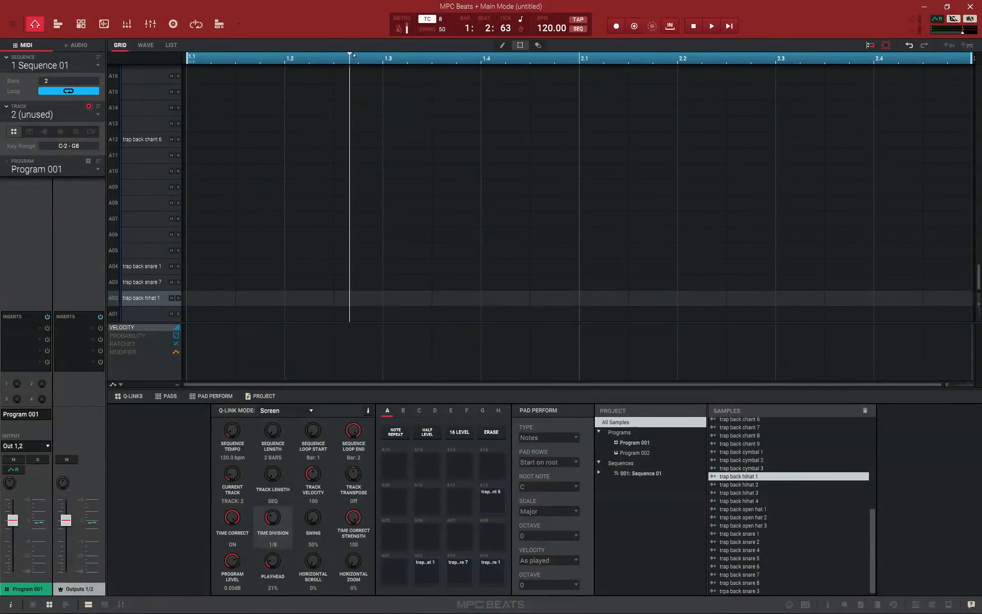
left_click_drag(351, 55, 196, 68)
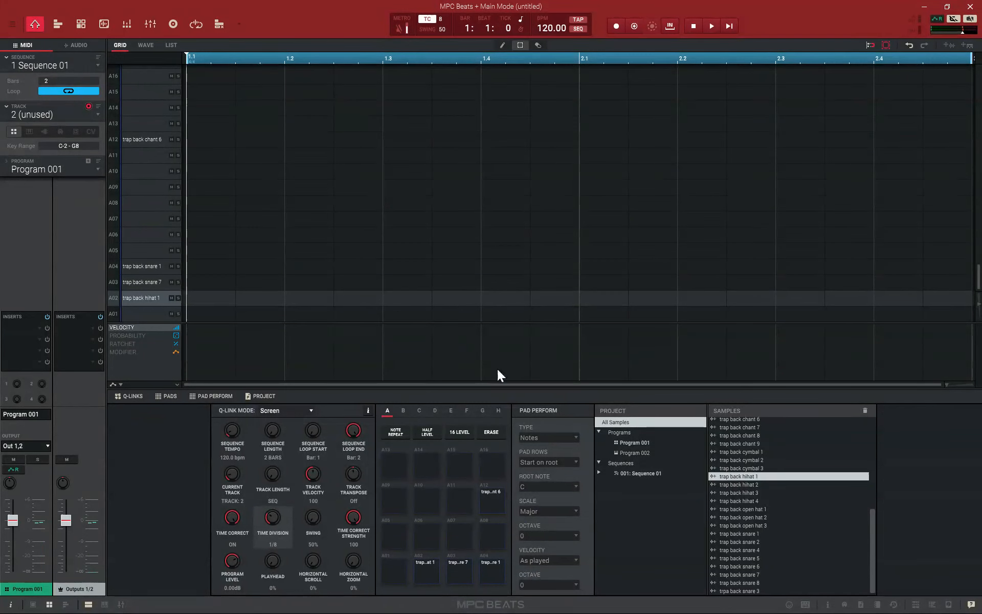
Set up track 2 as a keygroup program with Mono polyphony and trap back 808 5 in sample layer 1
left_click(29, 131)
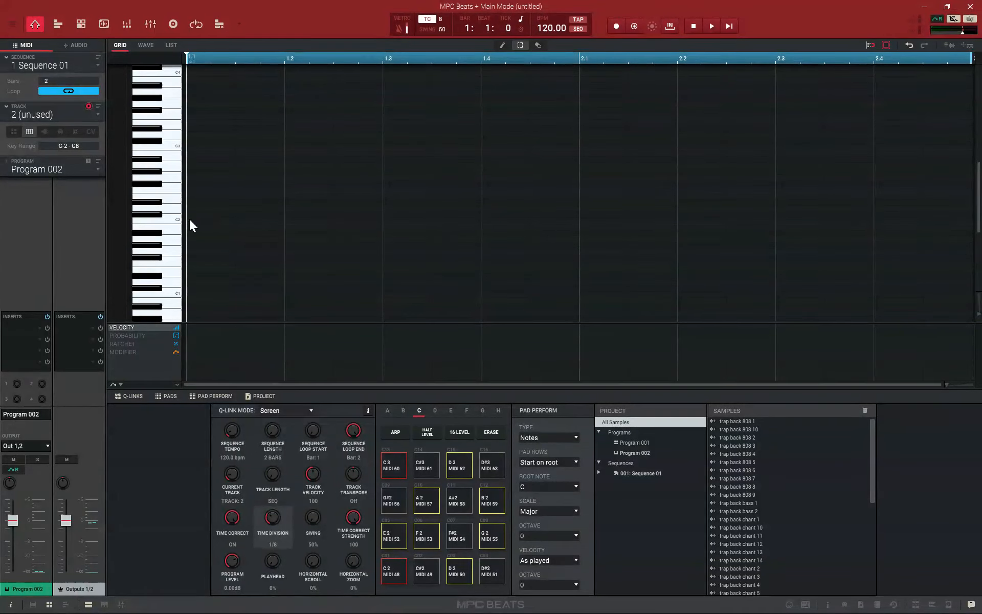
left_click(78, 26)
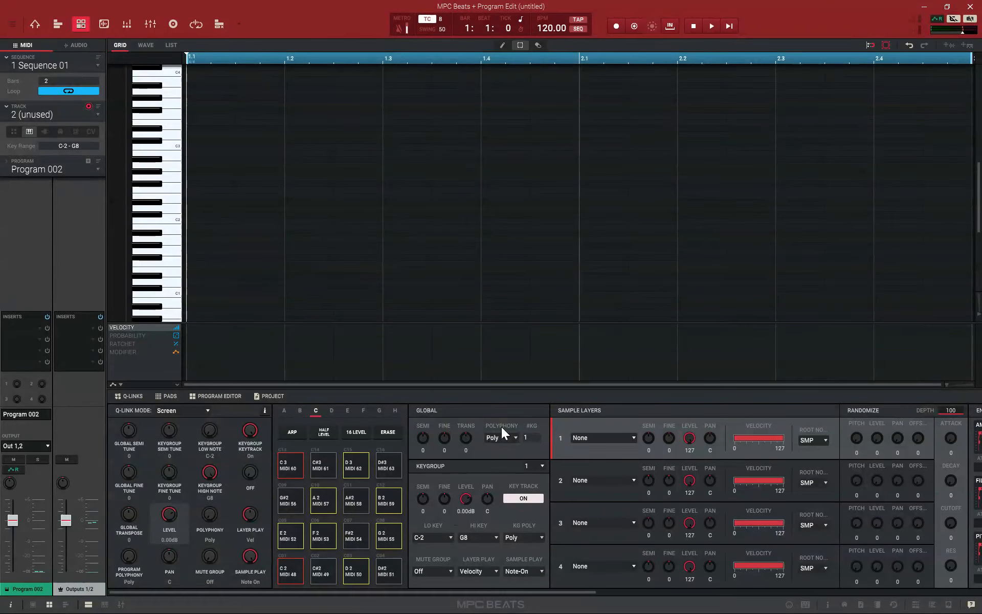
left_click(514, 438)
left_click(507, 463)
left_click(635, 438)
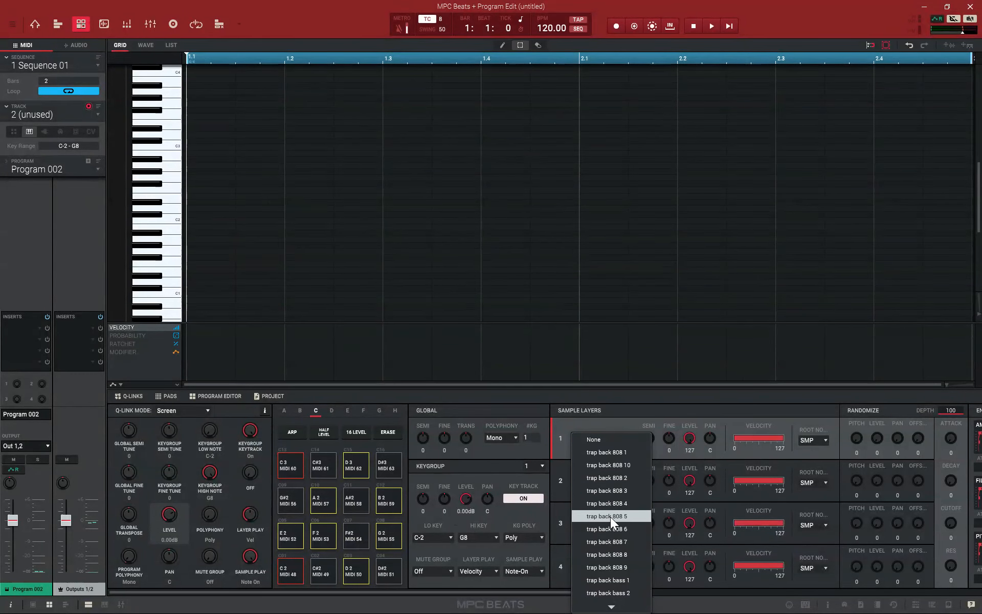
left_click(629, 517)
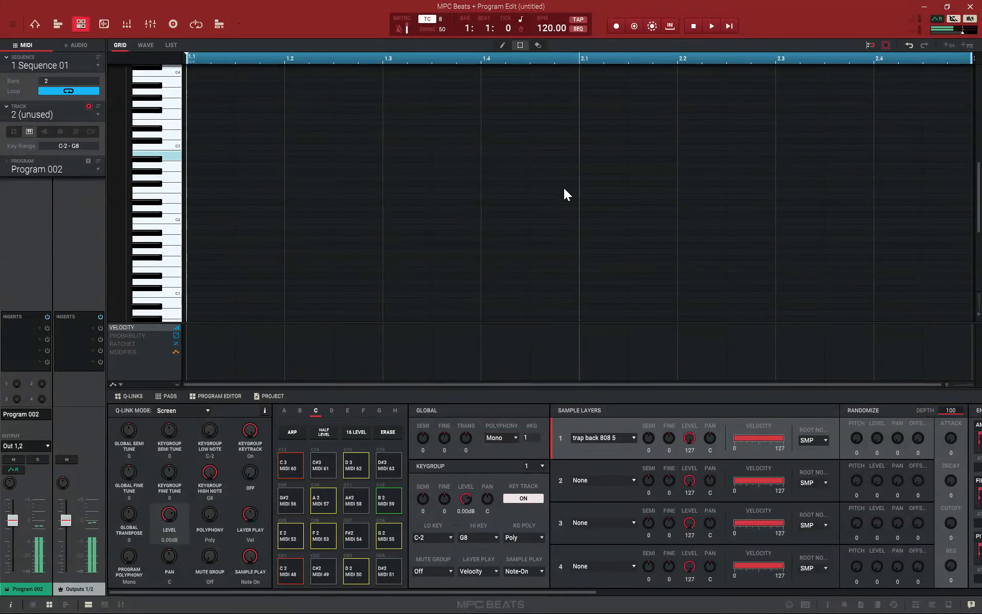
Rehearse the 808 over the playing beat and overdub an 808 bass line on track 2 across both bars
left_click(729, 28)
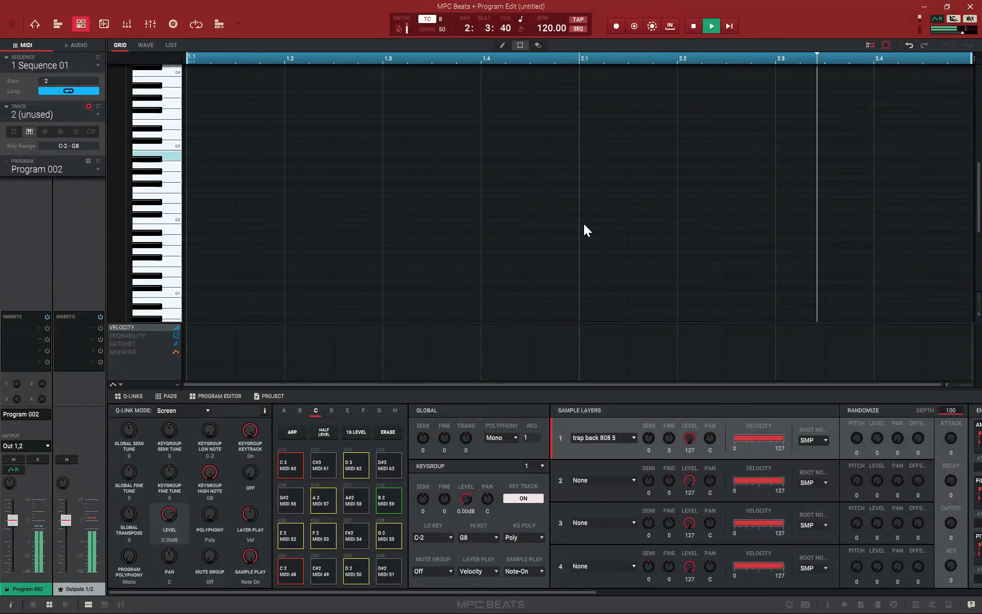
left_click(699, 28)
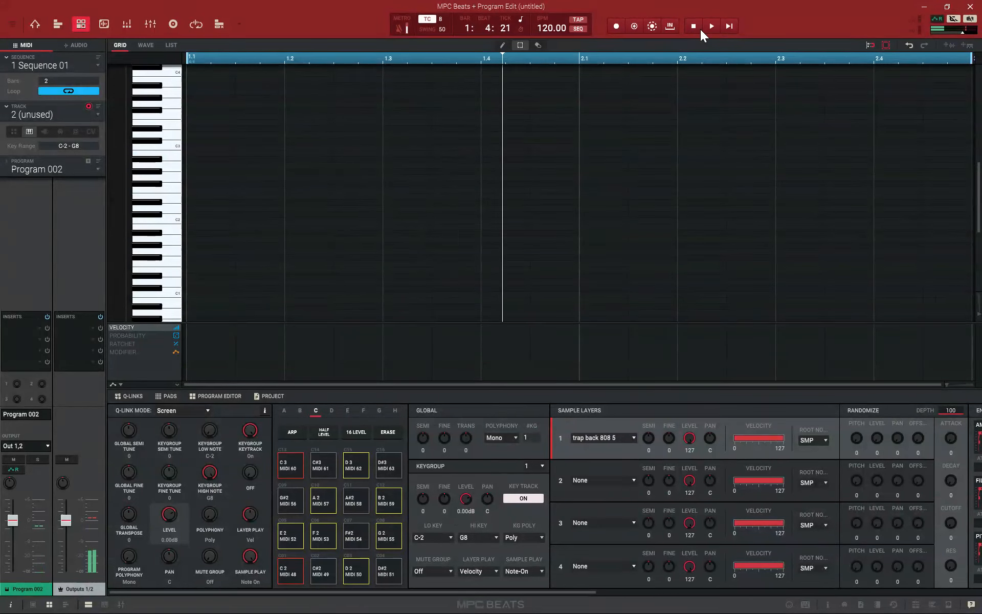
left_click(633, 26)
left_click(730, 26)
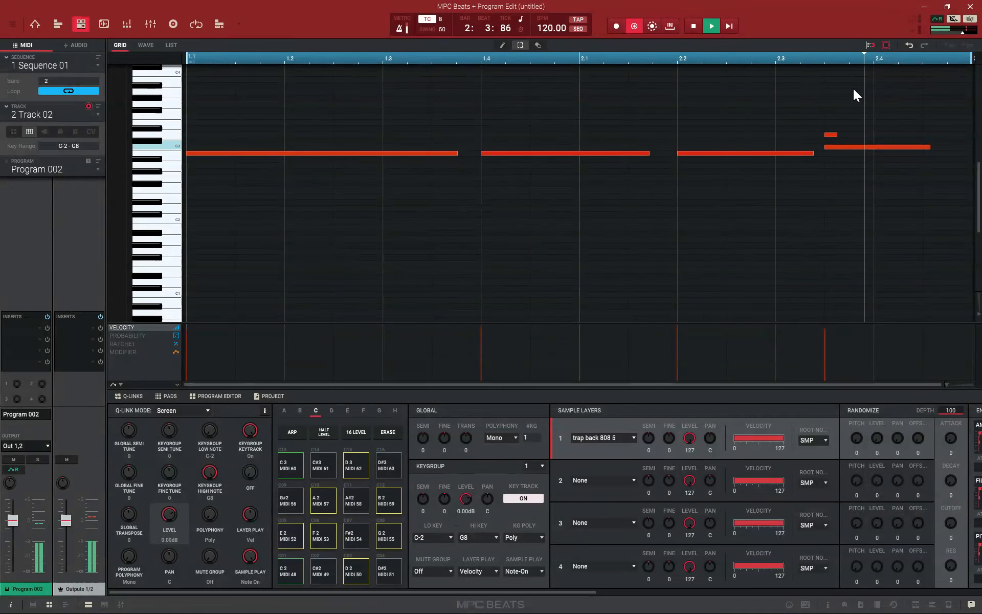
Delete the stray short note above the last 808 note in bar 2 and play back the sequence
left_click(830, 136)
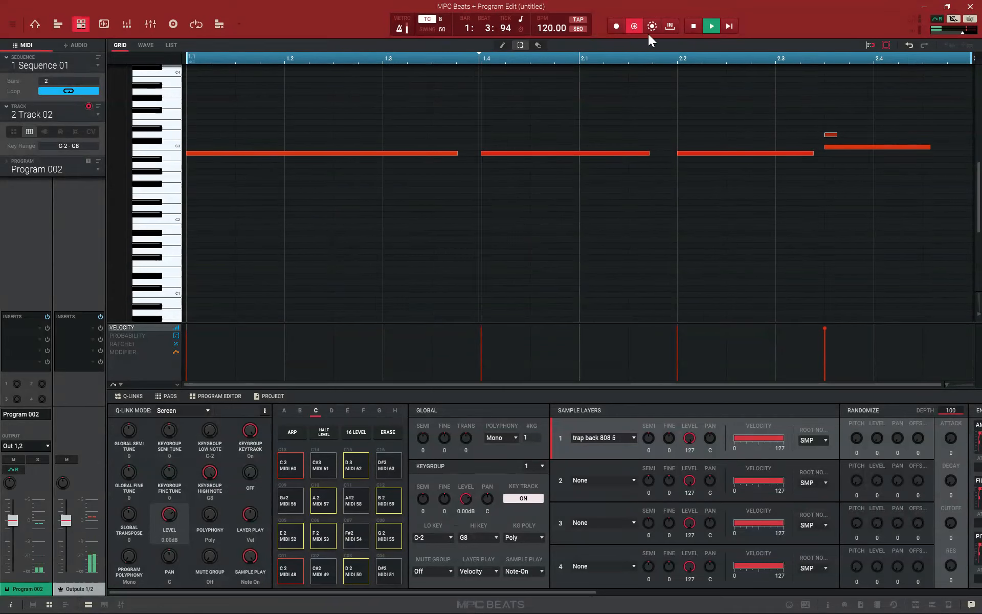
left_click(693, 26)
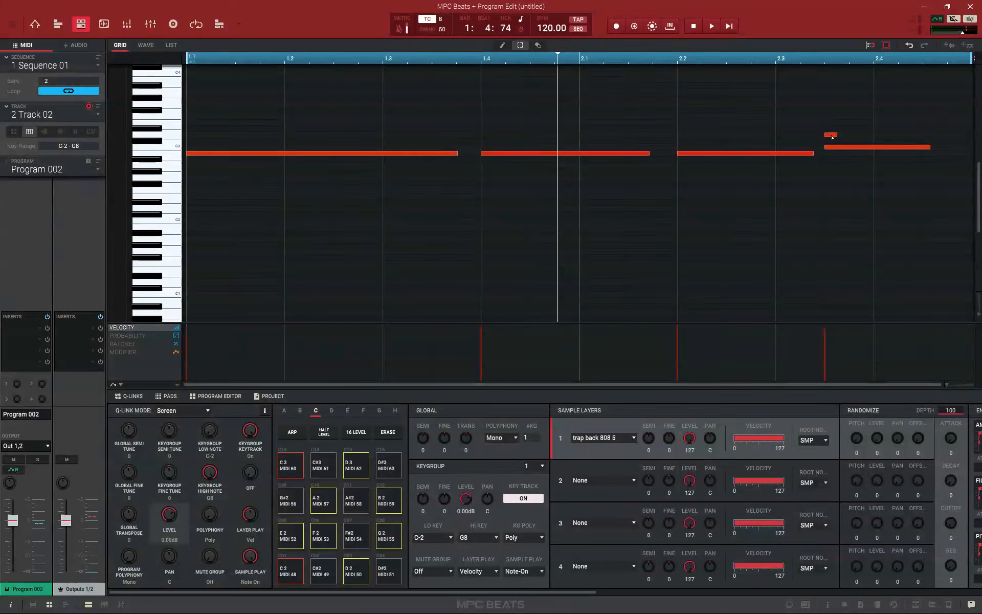
key("Delete")
key("space")
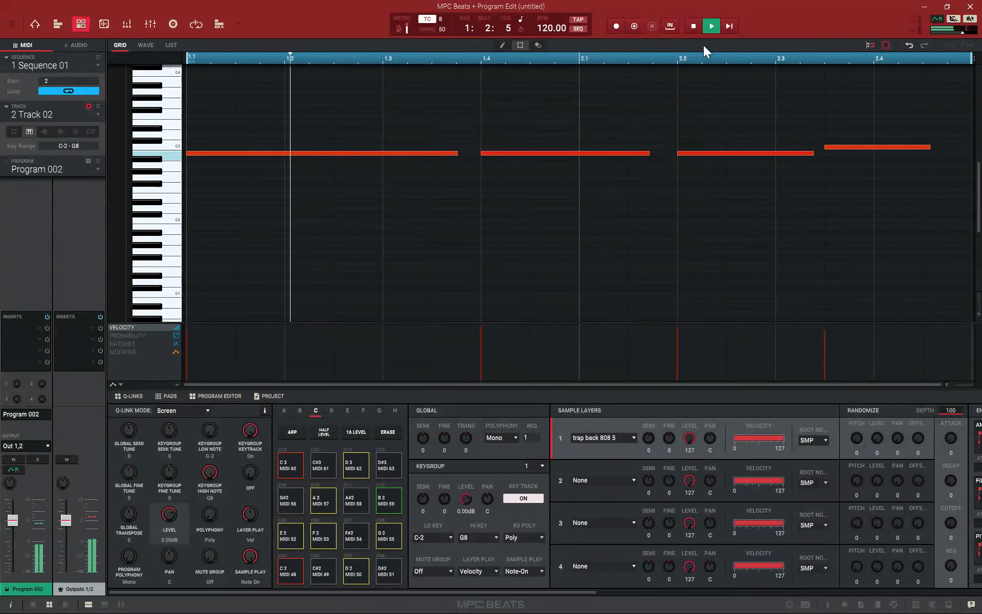
left_click(695, 28)
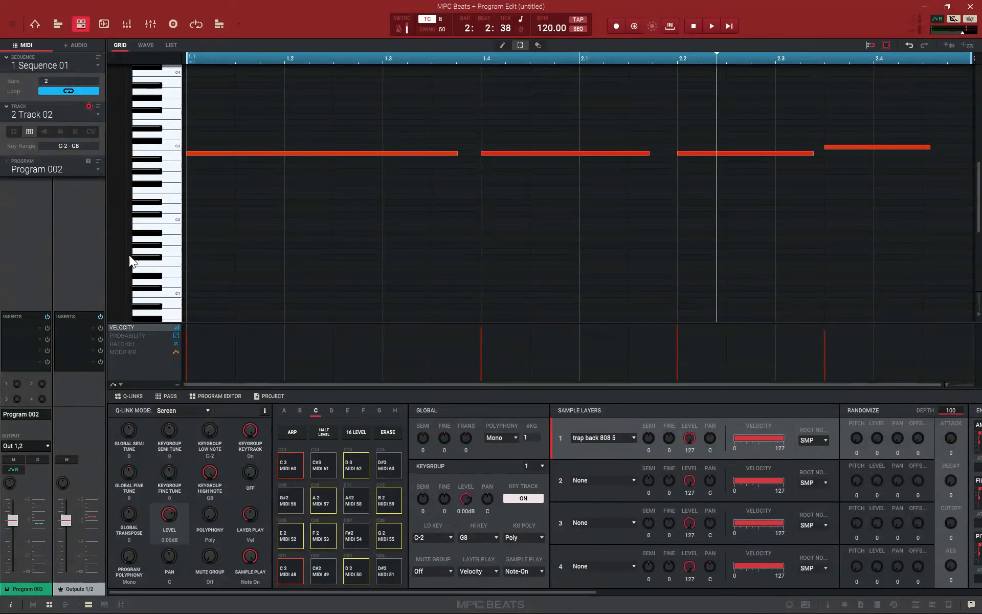
Switch track 2 to the drum program type and back to keygroup
left_click(14, 132)
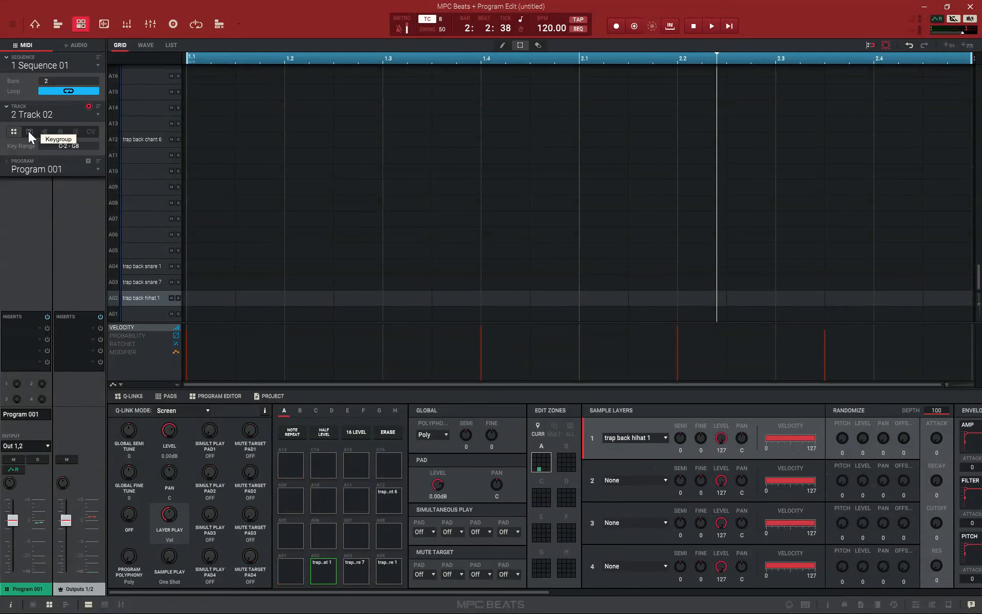
left_click(29, 132)
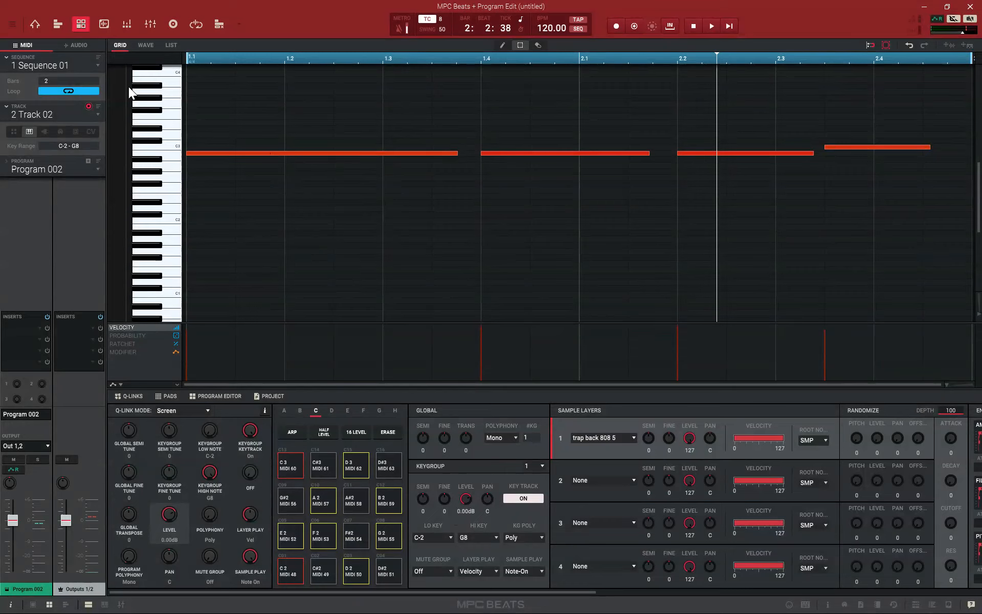
Select unused track 3 and set it to the drum program type
left_click(98, 113)
left_click(47, 143)
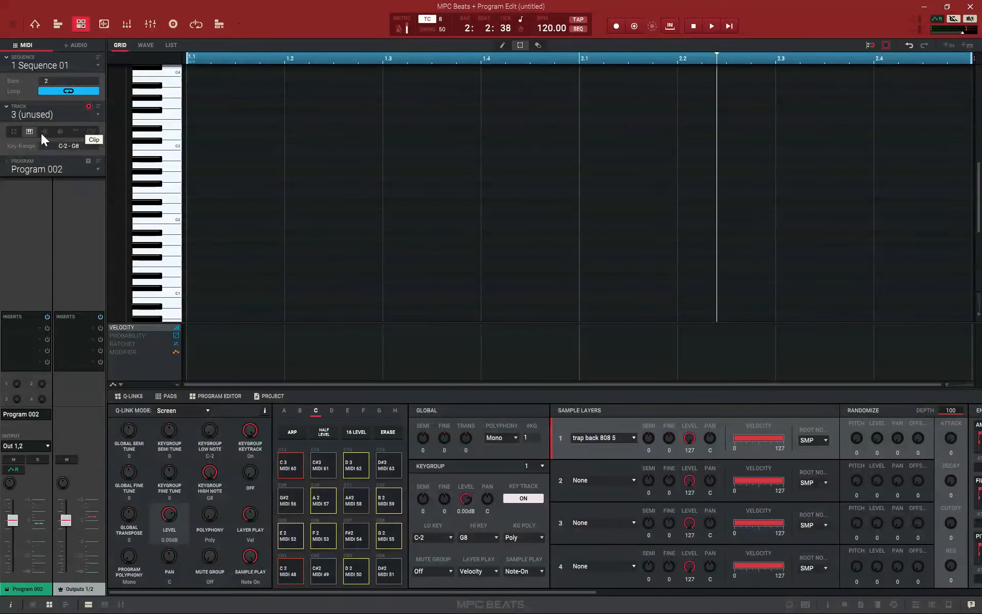
left_click(13, 132)
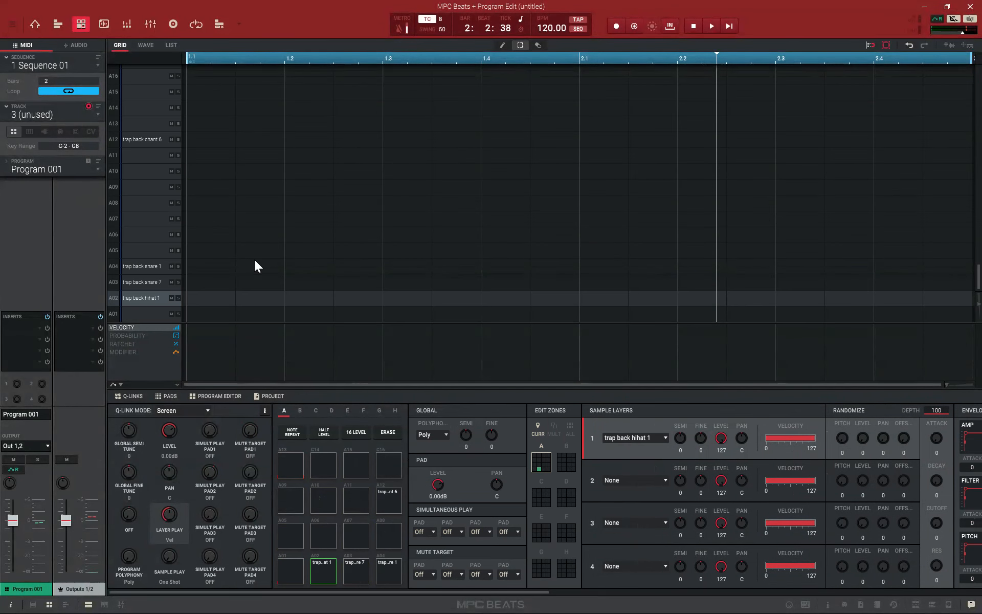
Examine the project's full sample list in Sample Edit, from the 808s down to the synth and vox samples
left_click(104, 23)
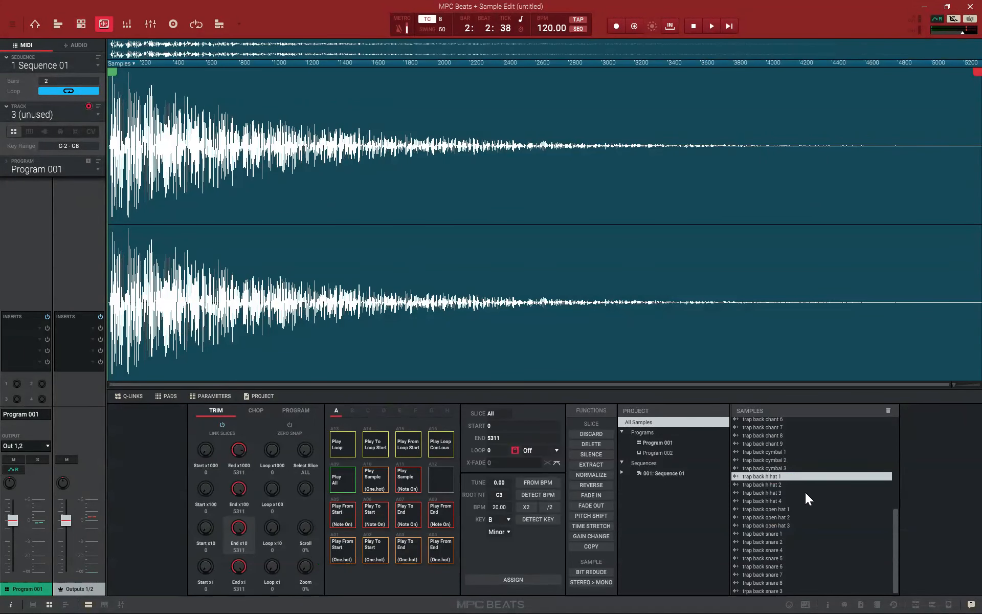
scroll(806, 494, "up", 7)
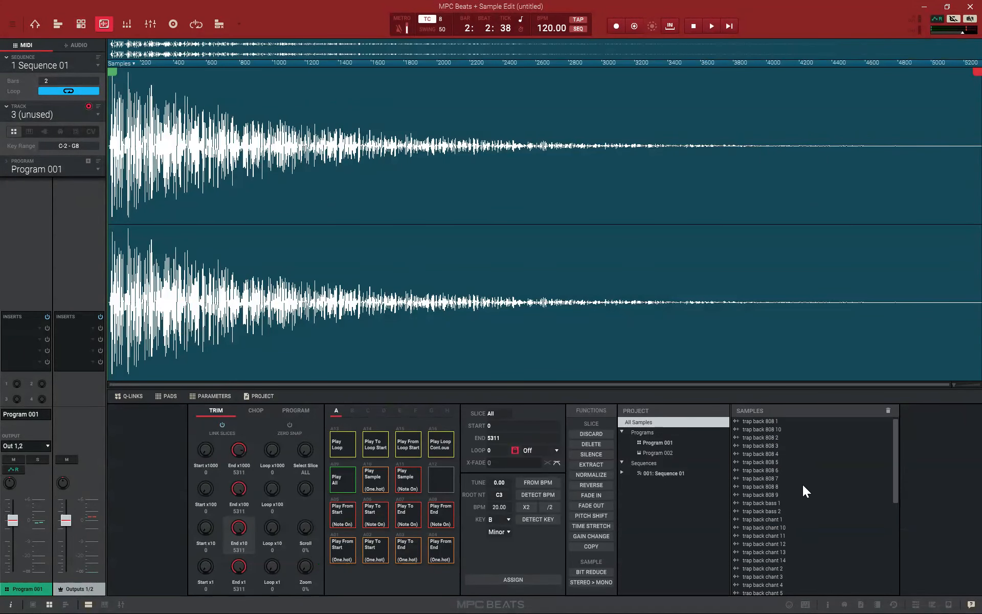
scroll(809, 481, "down", 7)
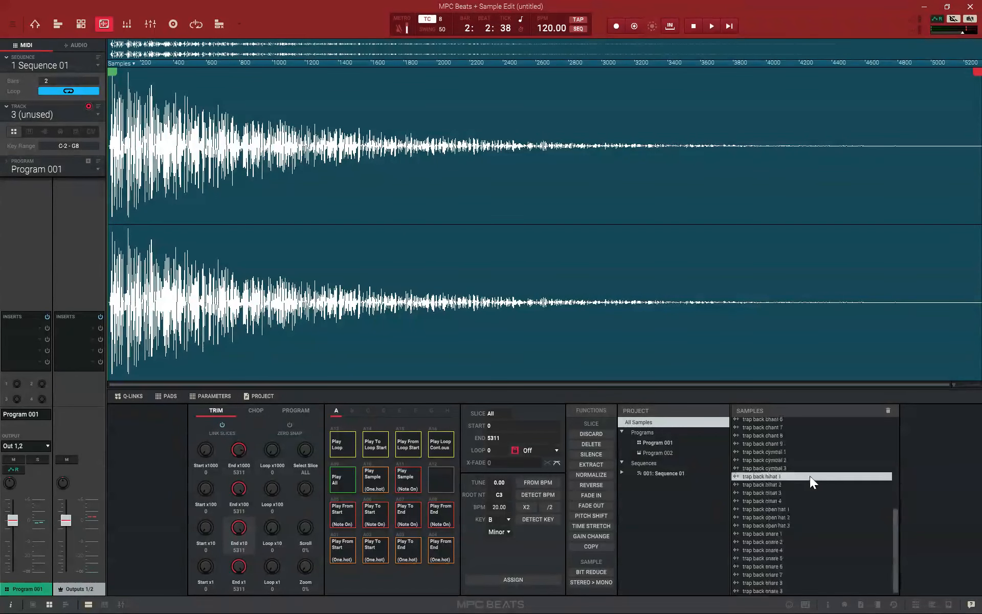
scroll(811, 482, "up", 4)
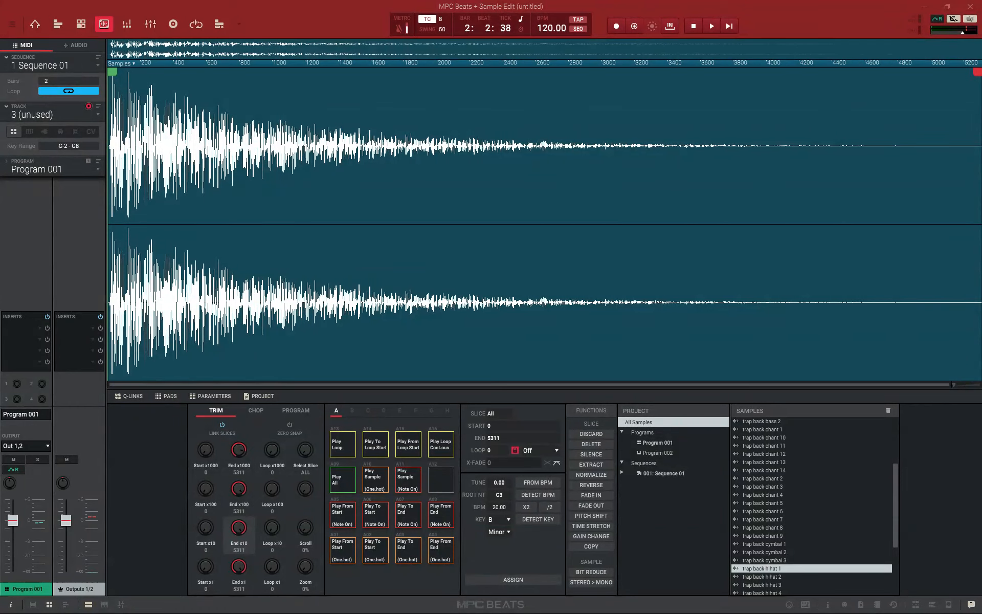
left_click_drag(789, 418, 795, 475)
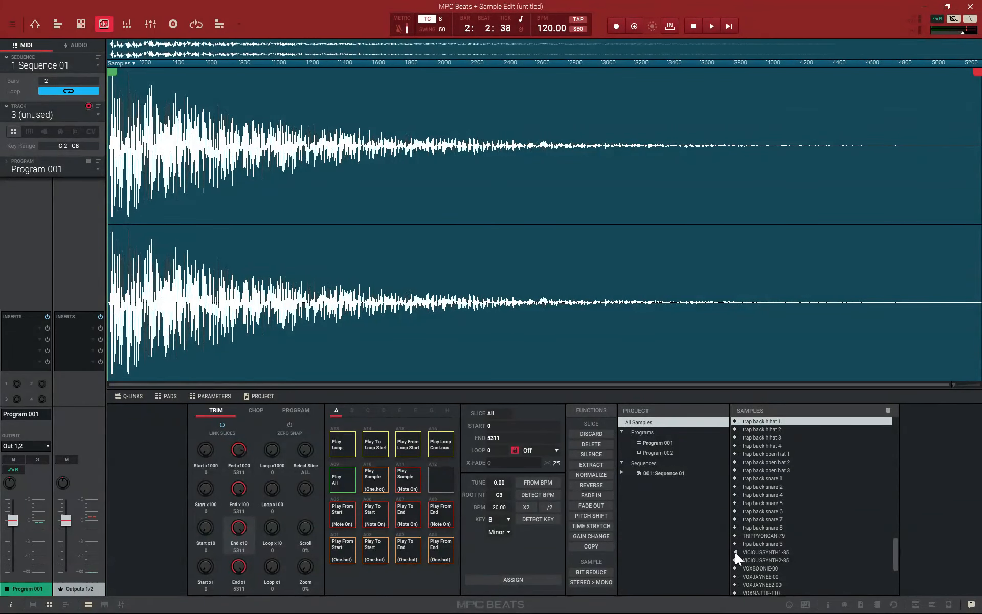
Play the sequence briefly from the start and set the tempo to 174 BPM
left_click(731, 27)
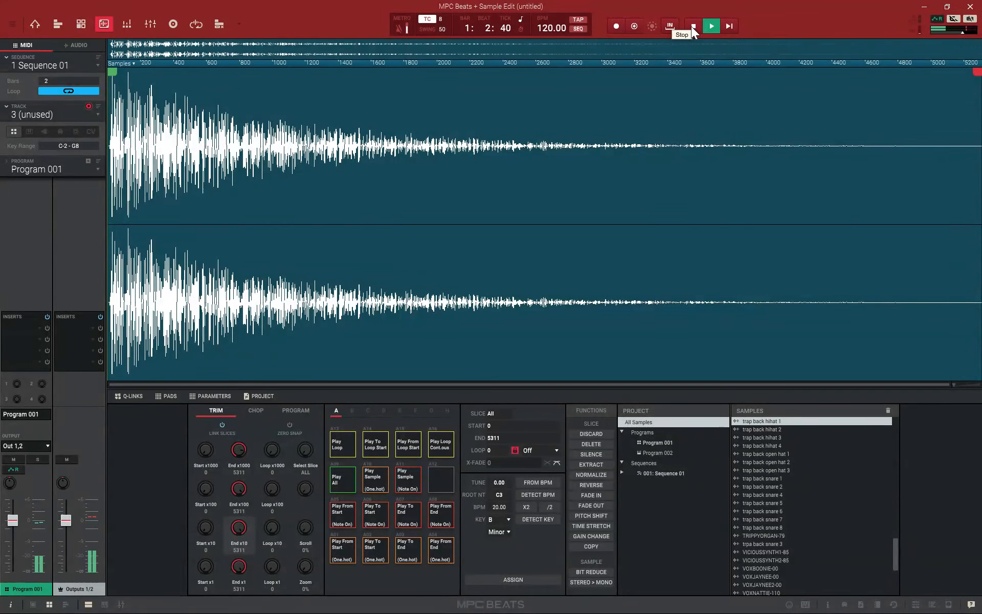
left_click(691, 26)
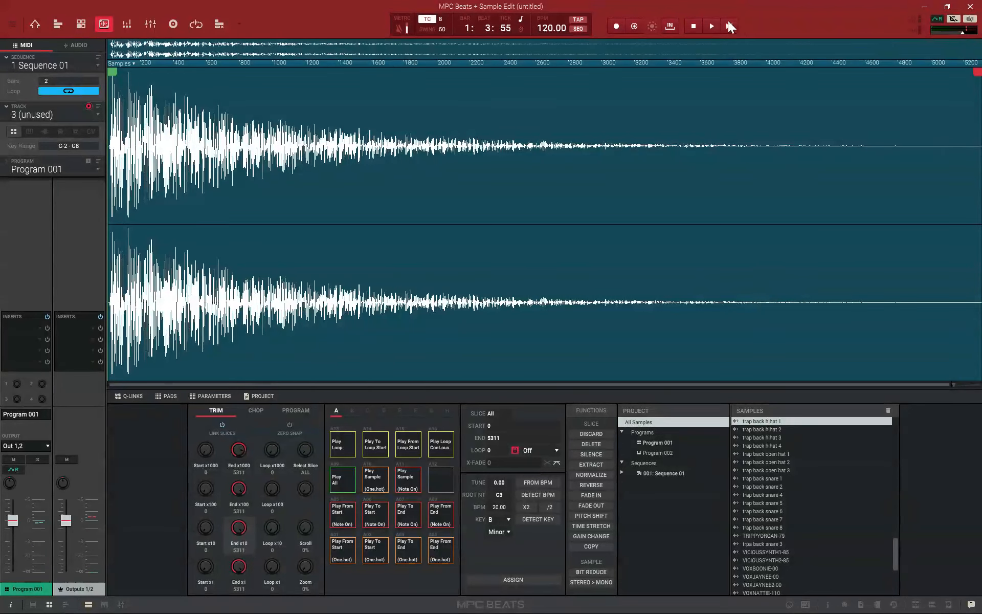
double_click(559, 30)
type("170")
Delete all the 808 notes from track 2 in Main Mode and play back the sequence from the start
left_click(37, 26)
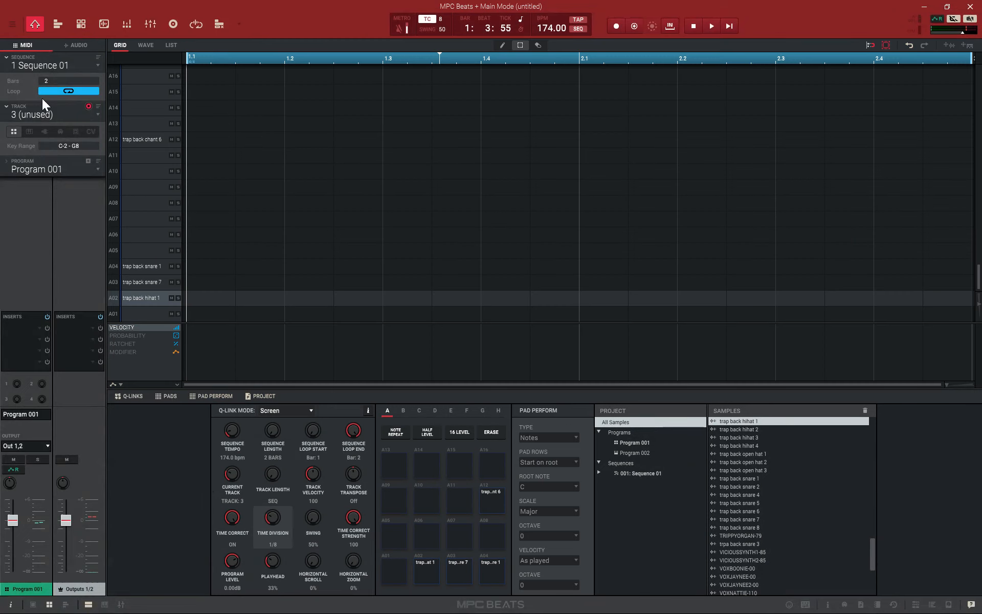
left_click(99, 115)
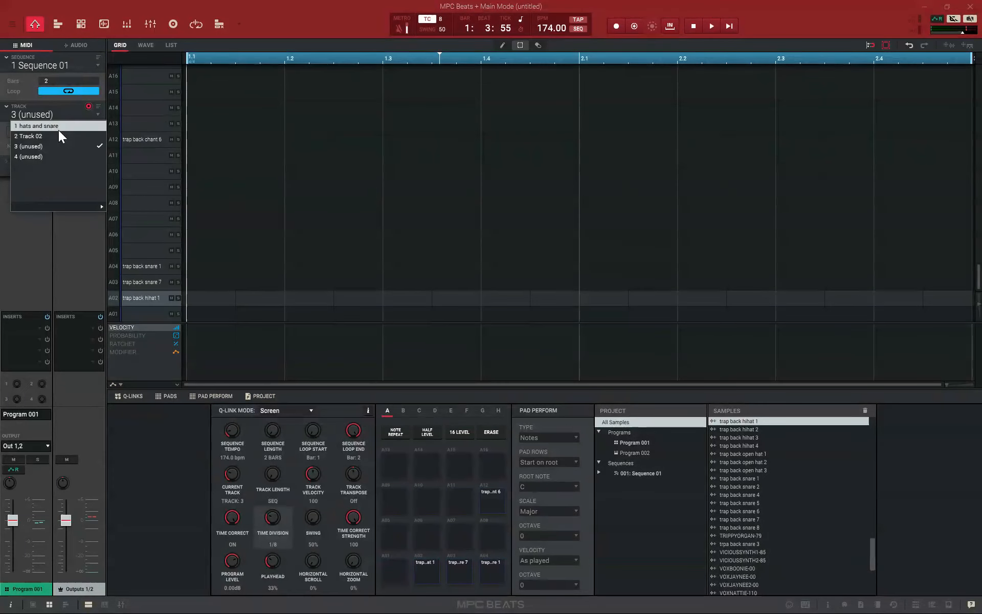
left_click(58, 135)
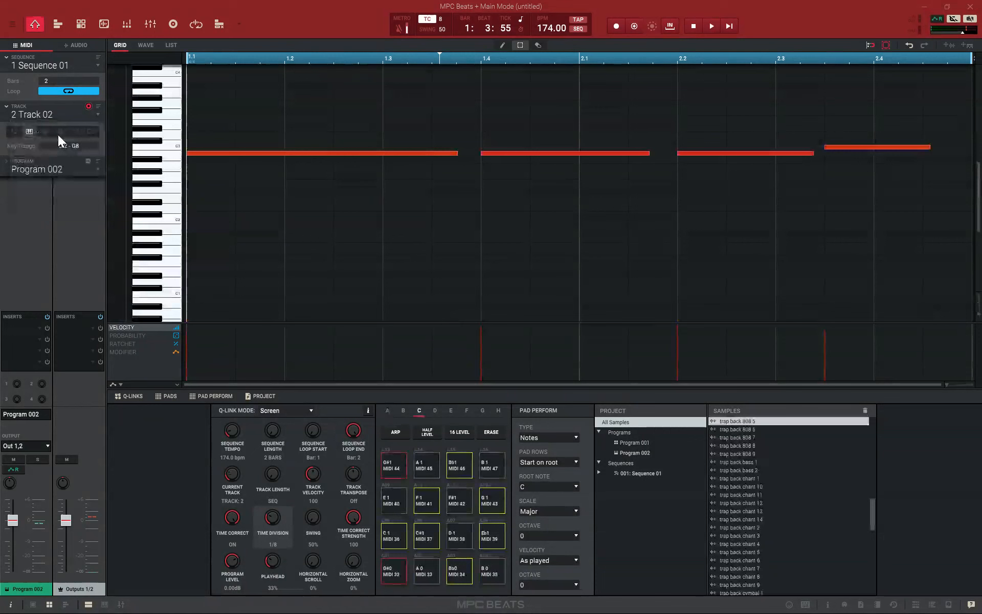
double_click(826, 147)
double_click(704, 153)
left_click(617, 154)
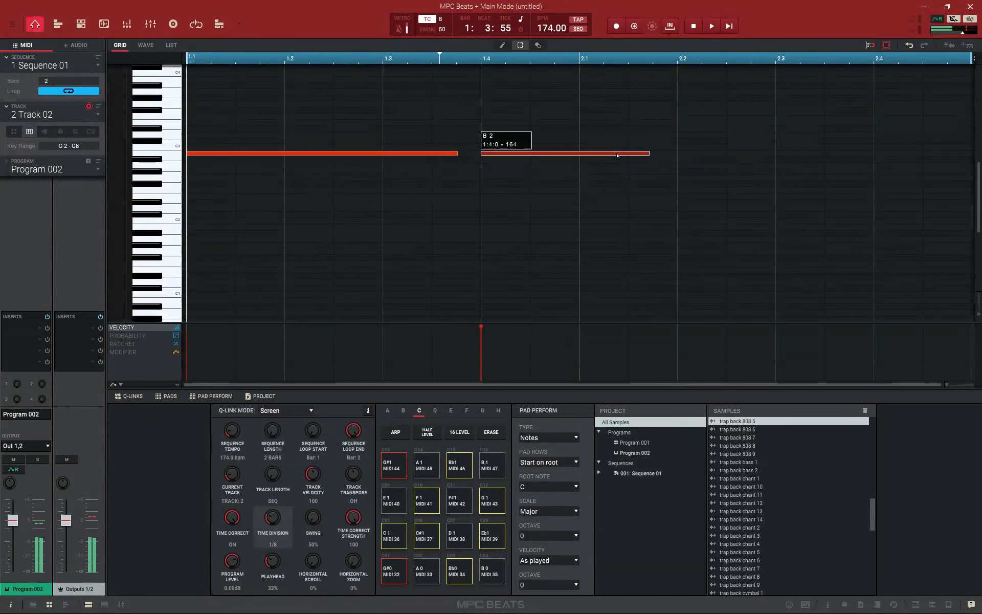
left_click(618, 154)
left_click_drag(451, 156, 449, 154)
left_click(450, 154)
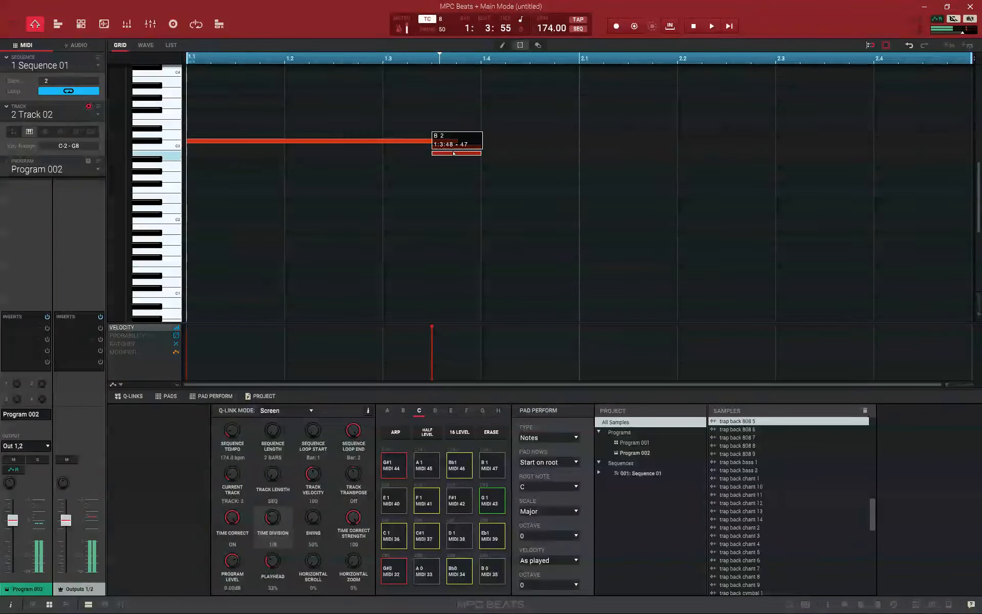
double_click(453, 153)
double_click(453, 141)
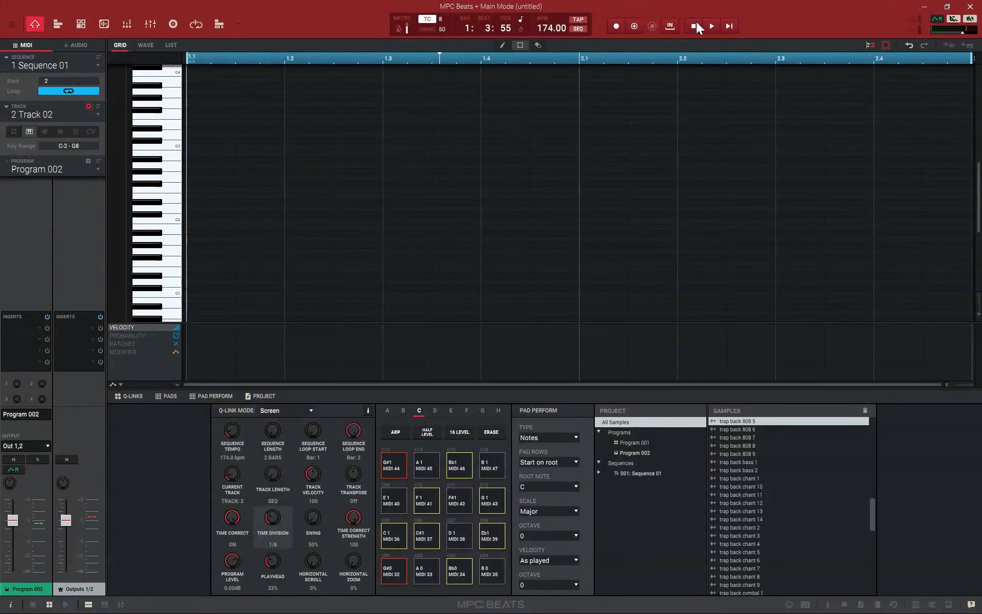
left_click(729, 26)
left_click(694, 29)
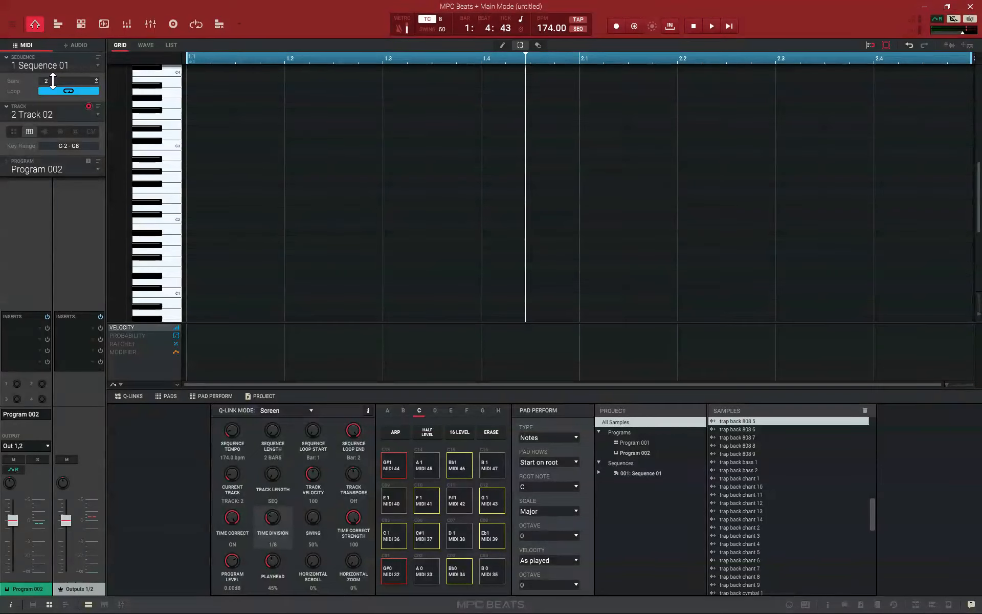
Set Sequence 01 to 4 bars and show track 1 hats and snare with the playhead at 1.1
key("Return")
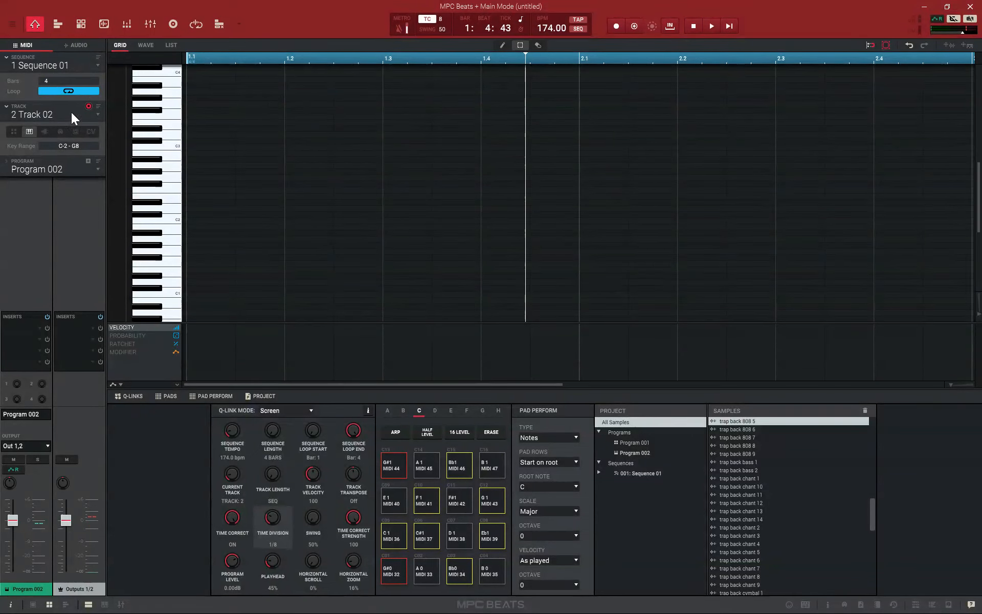
left_click(96, 113)
left_click(60, 126)
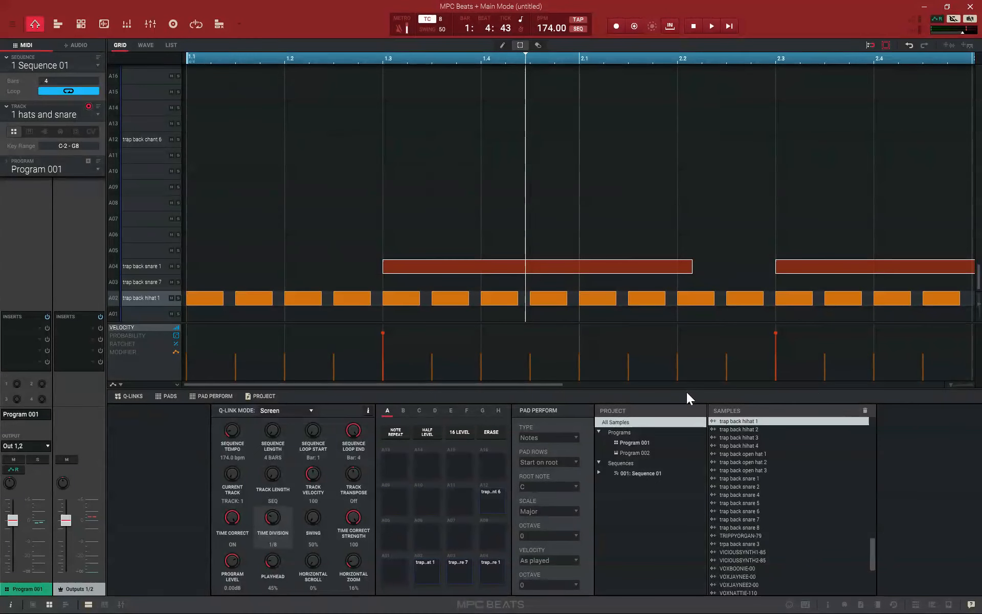
left_click_drag(952, 383, 941, 387)
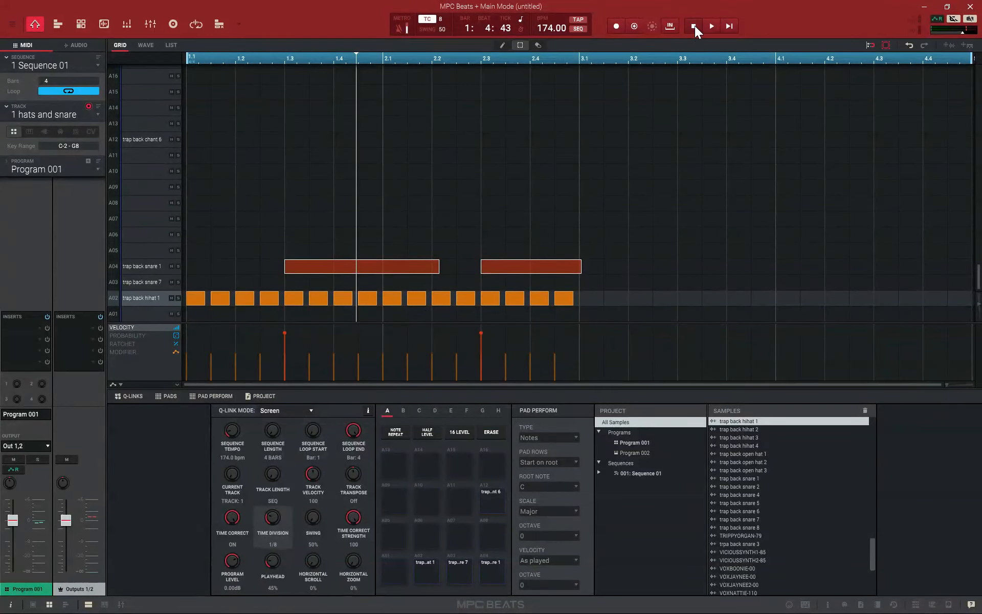
left_click_drag(356, 56, 105, 83)
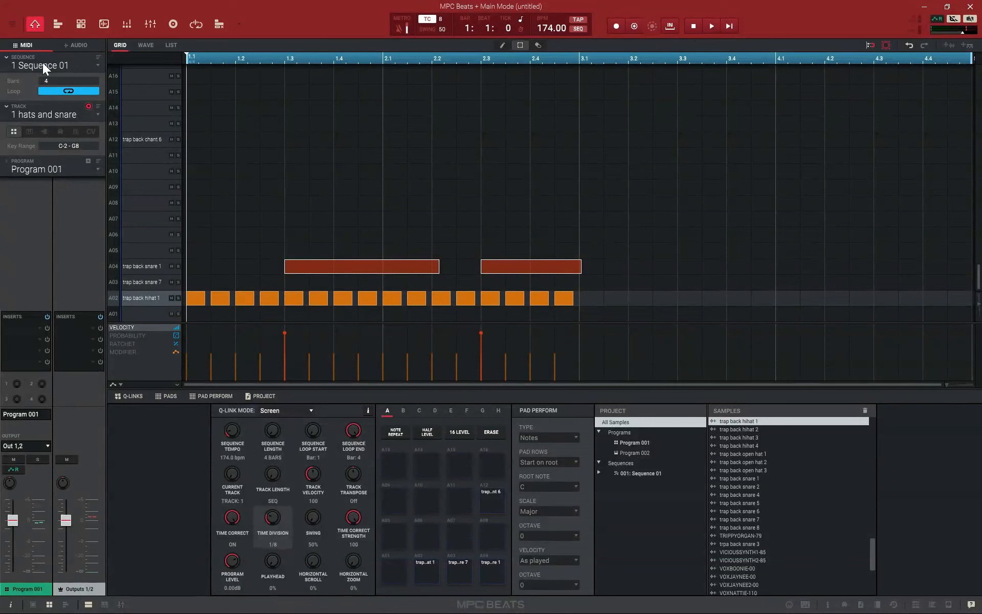
Double the length of Sequence 01 to 8 bars together with its events
left_click(10, 25)
mouse_move(23, 49)
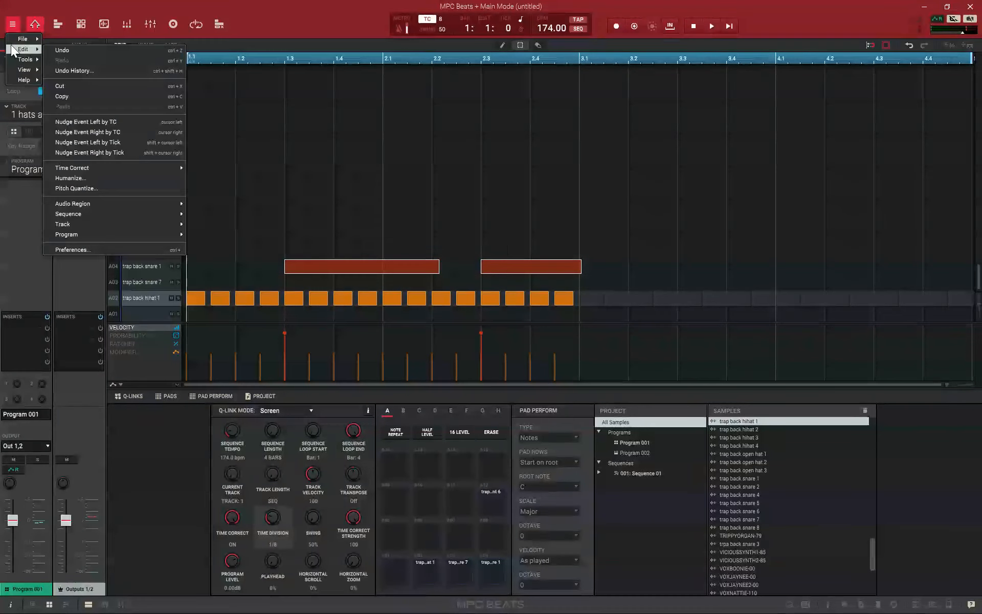
mouse_move(153, 217)
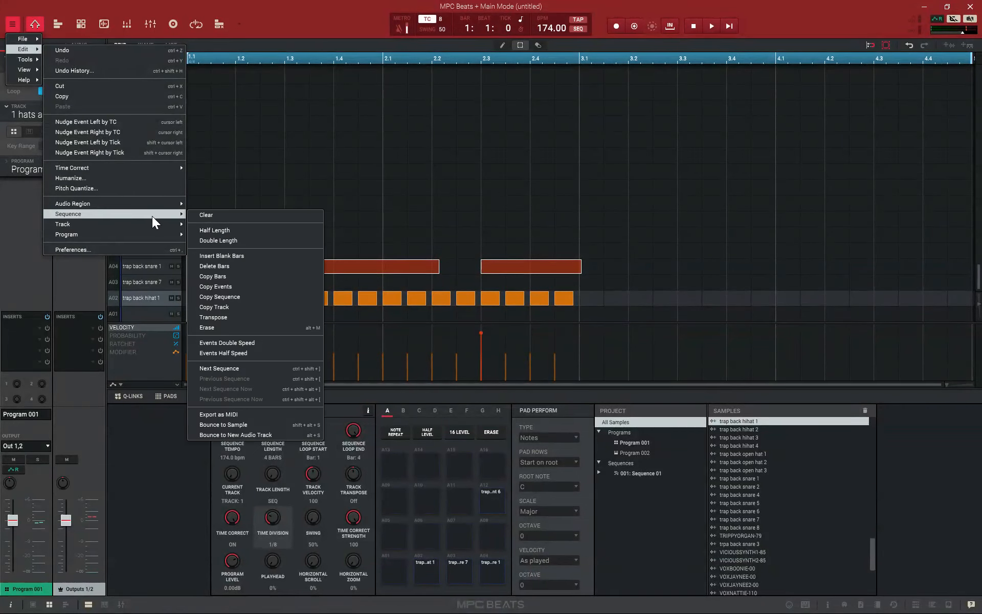
left_click(218, 238)
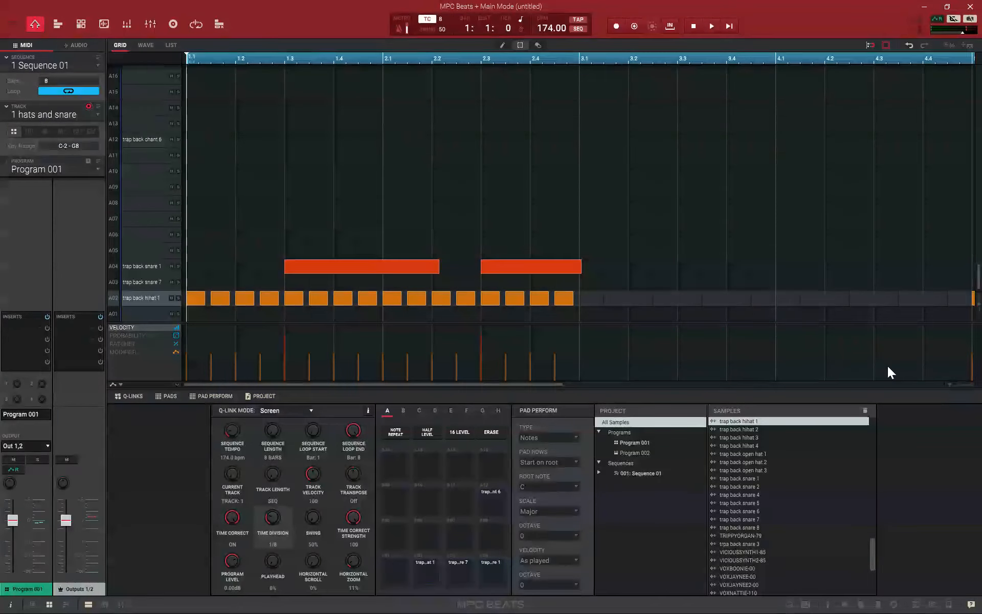
left_click(950, 385)
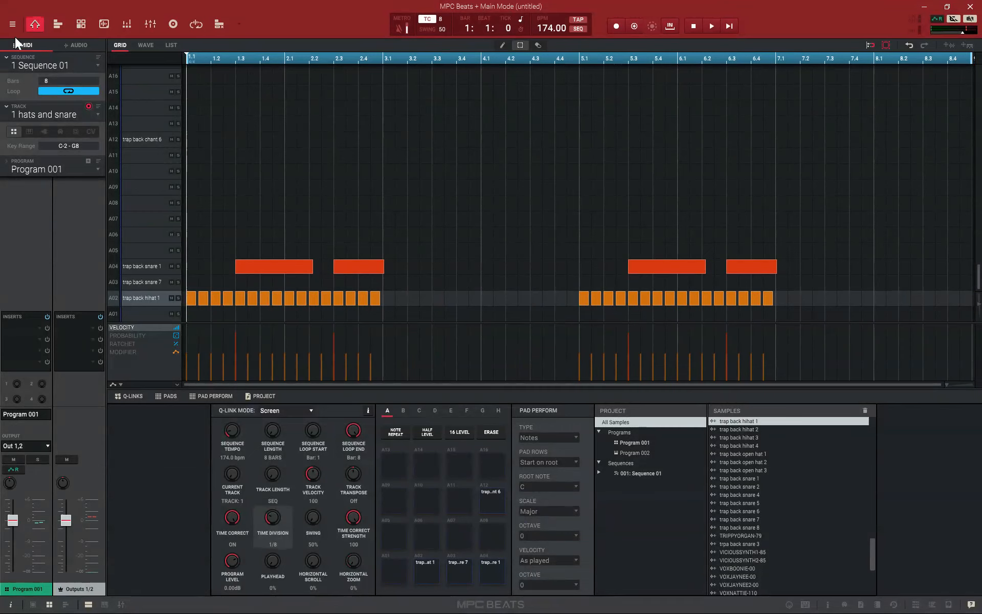
Undo the last doubling of the sequence length
left_click(12, 24)
mouse_move(16, 48)
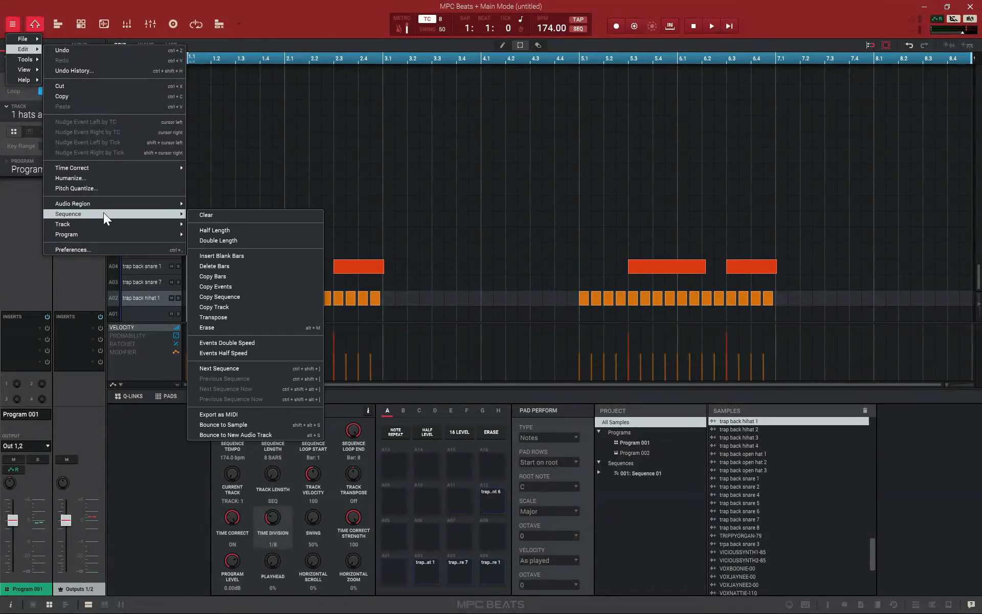
left_click(78, 50)
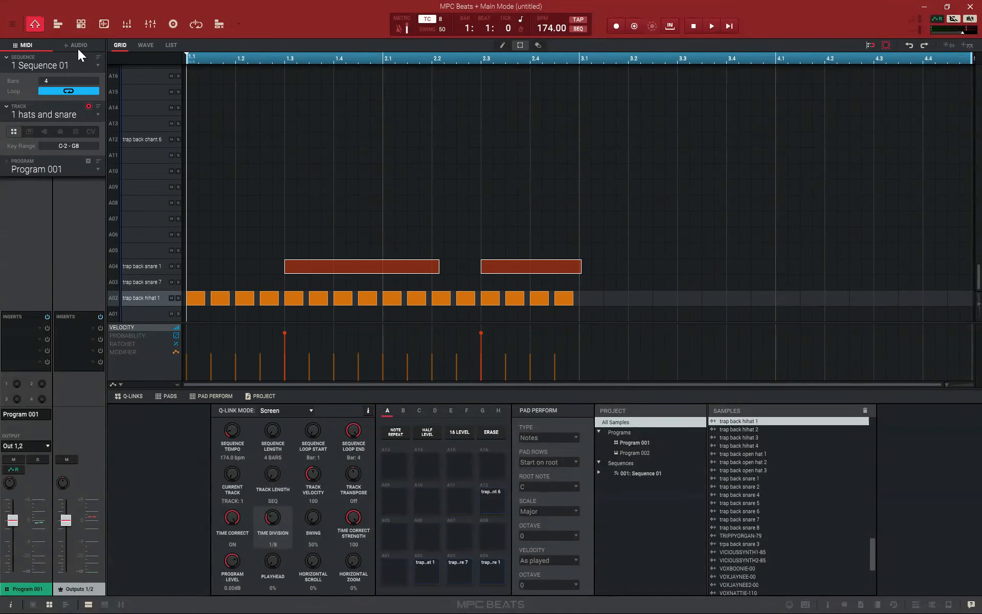
Set Sequence 01 to 2 bars and apply Double Length so the hats and snare pattern repeats across 4 bars
double_click(57, 80)
key("Return")
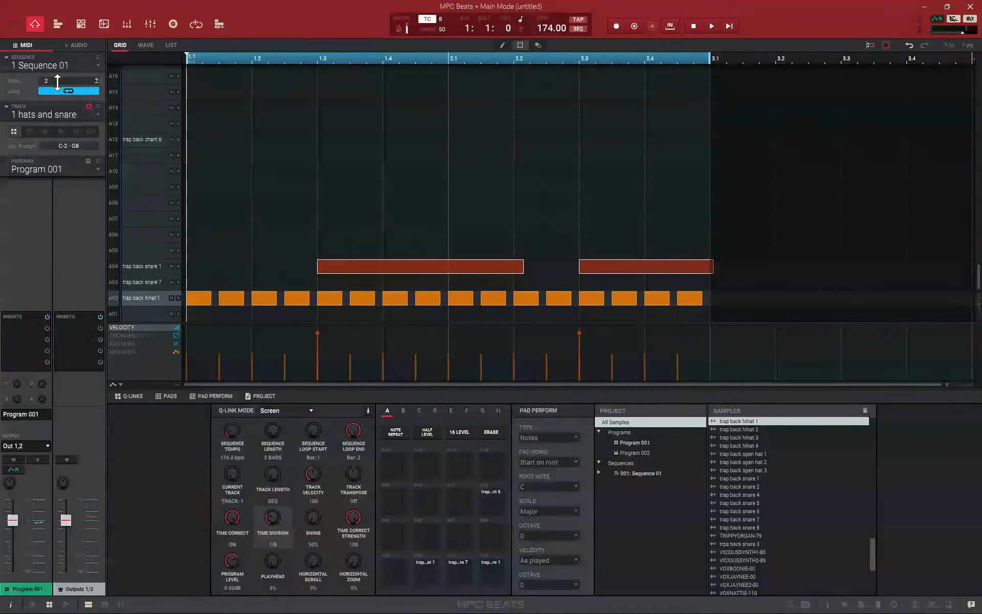
left_click(12, 25)
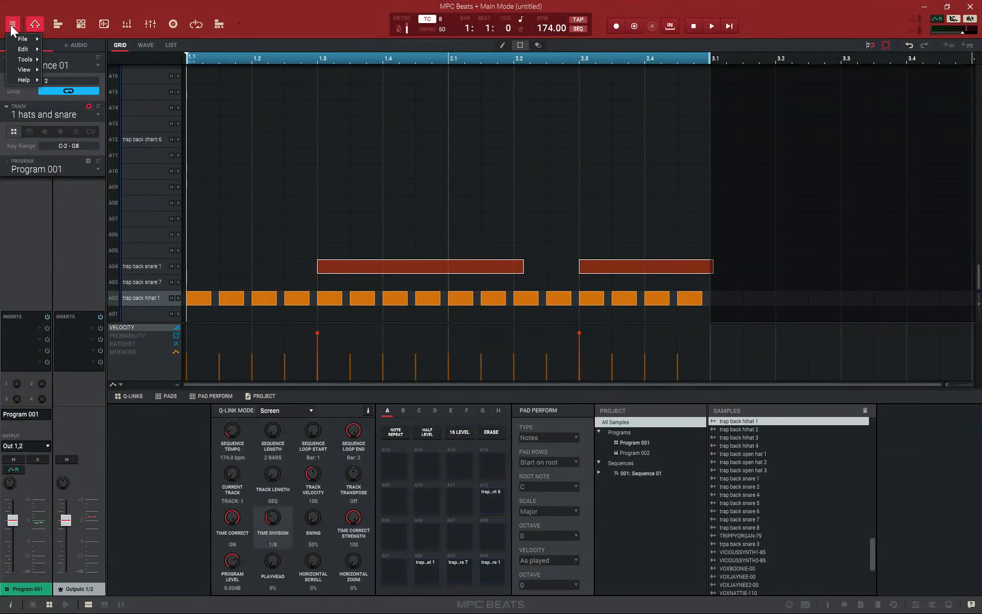
mouse_move(10, 47)
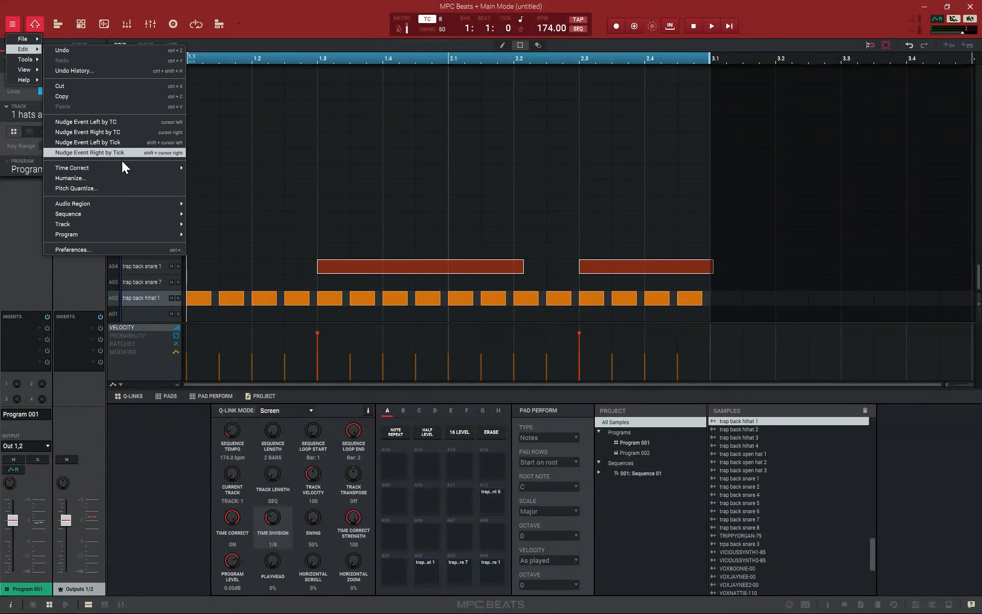
mouse_move(131, 214)
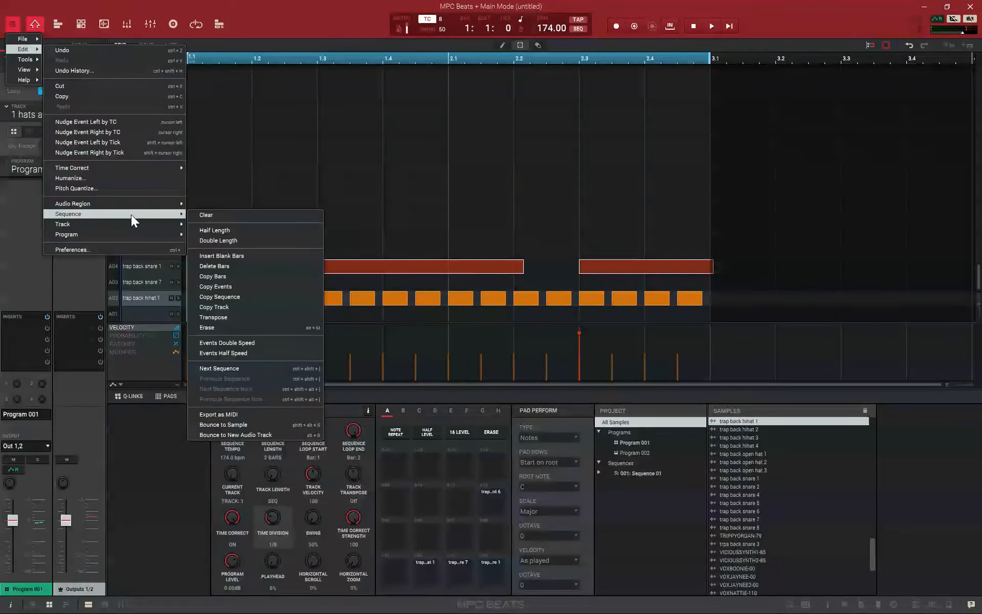
left_click(235, 241)
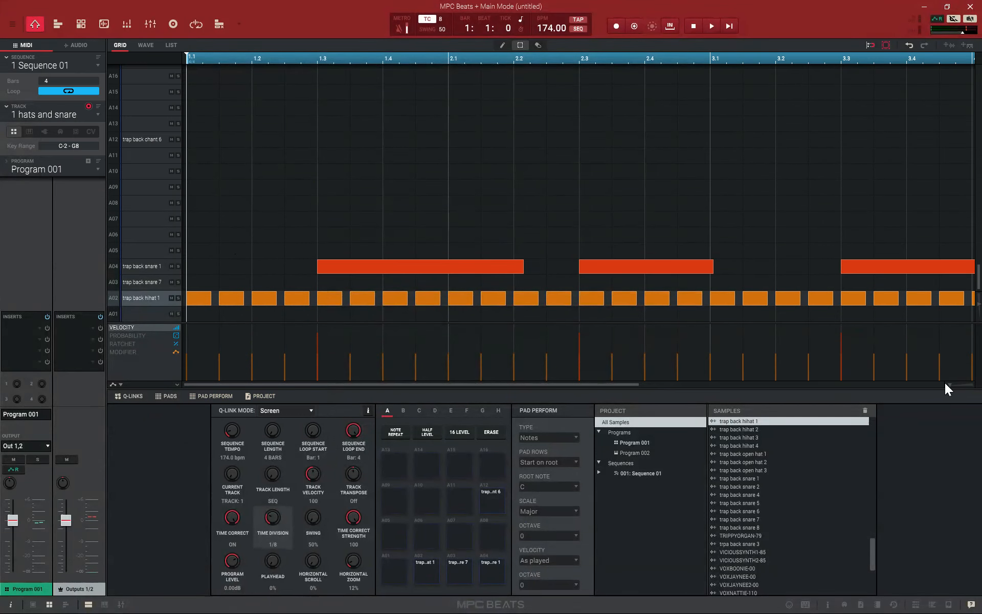
left_click_drag(948, 384, 942, 385)
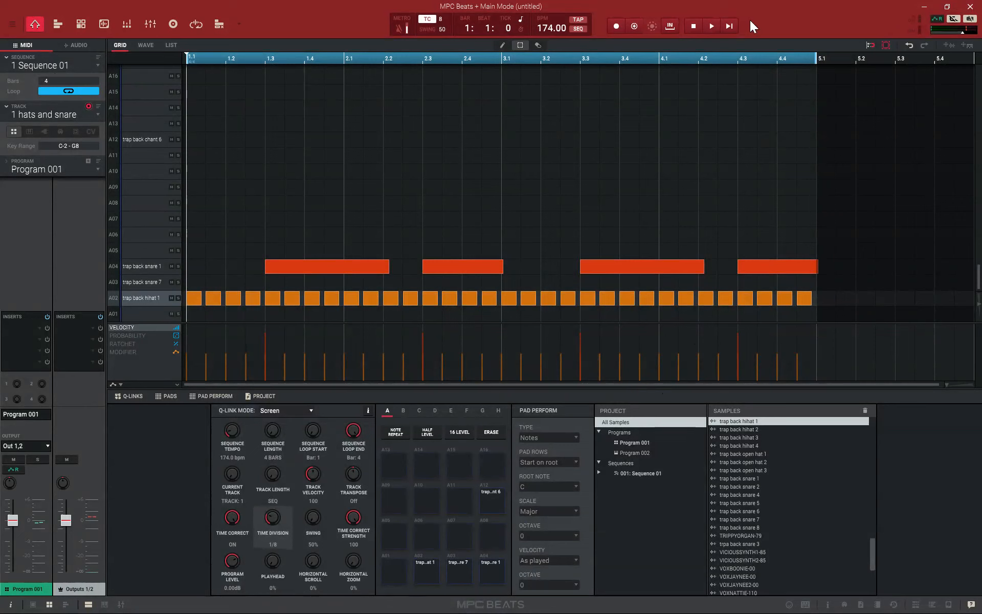
Play back the 4-bar hats and snare sequence and stop it
key("space")
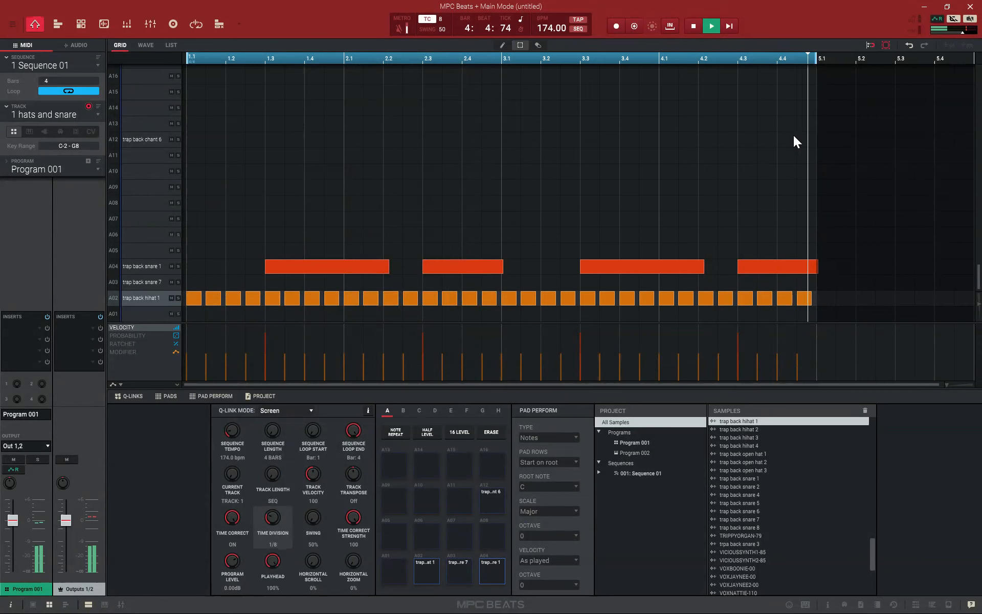
left_click(695, 28)
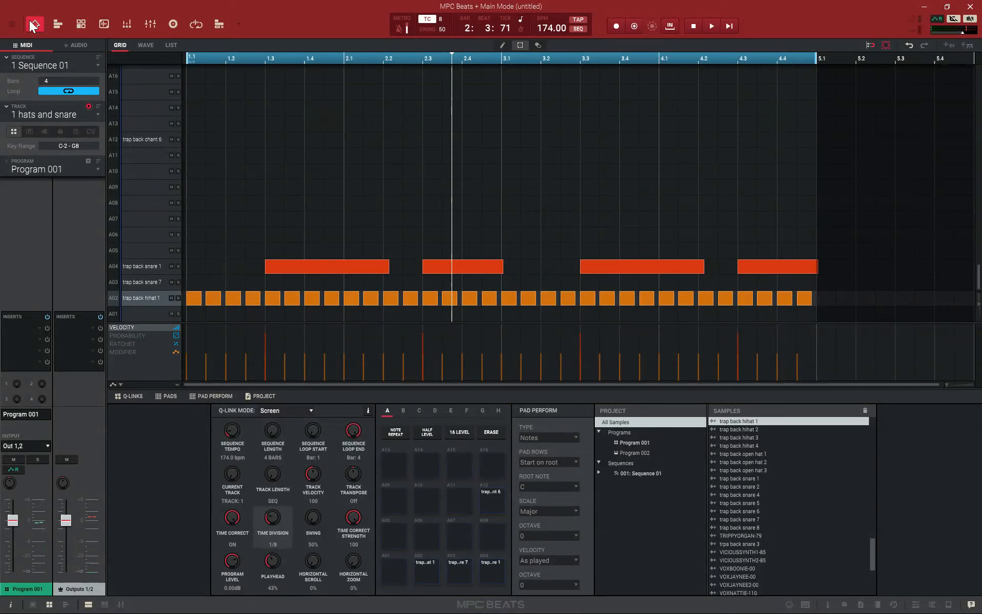
Double Sequence 01 to 8 bars so the 4-bar hats and snare pattern repeats
left_click(13, 23)
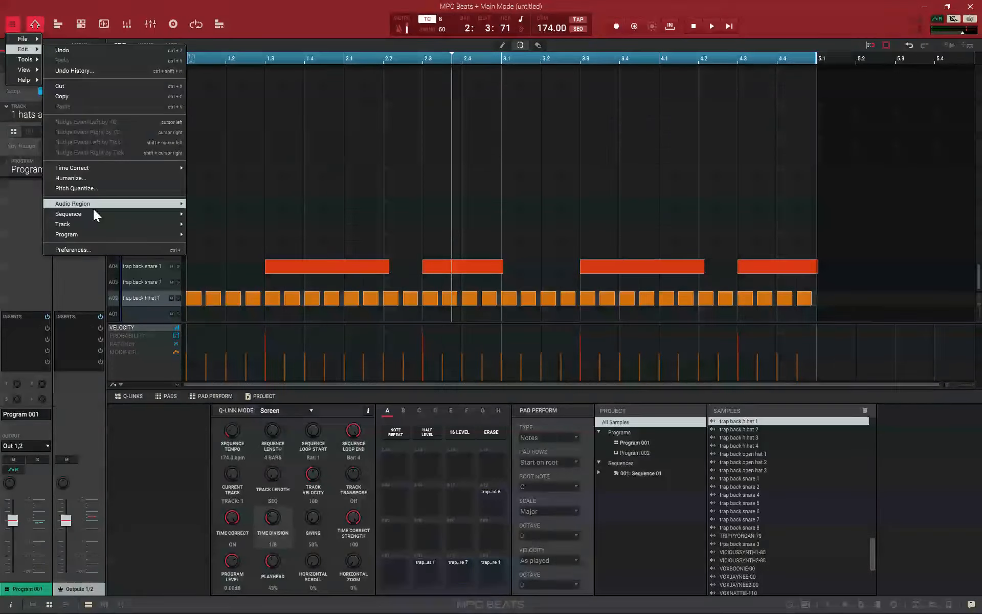
mouse_move(93, 217)
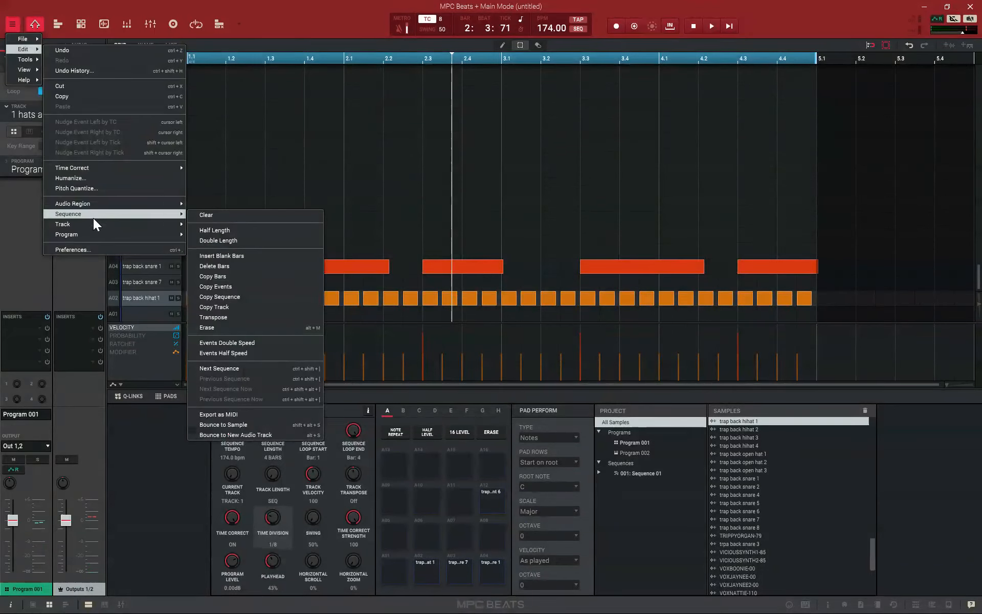
left_click(223, 241)
left_click_drag(947, 384, 939, 386)
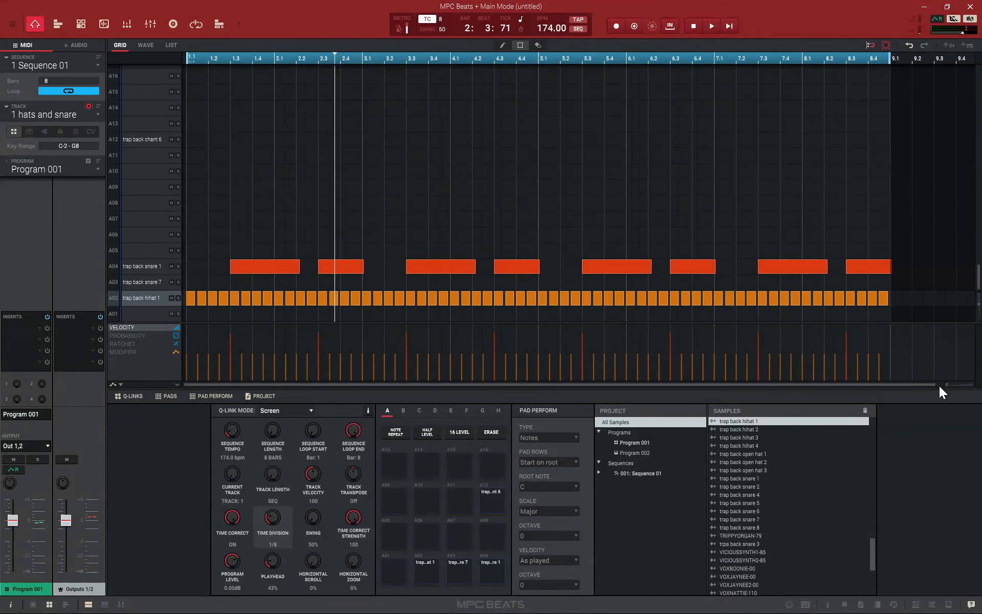
Switch to Track 02, rename it 808, and play the 8-bar sequence to try out 808 notes
left_click(100, 115)
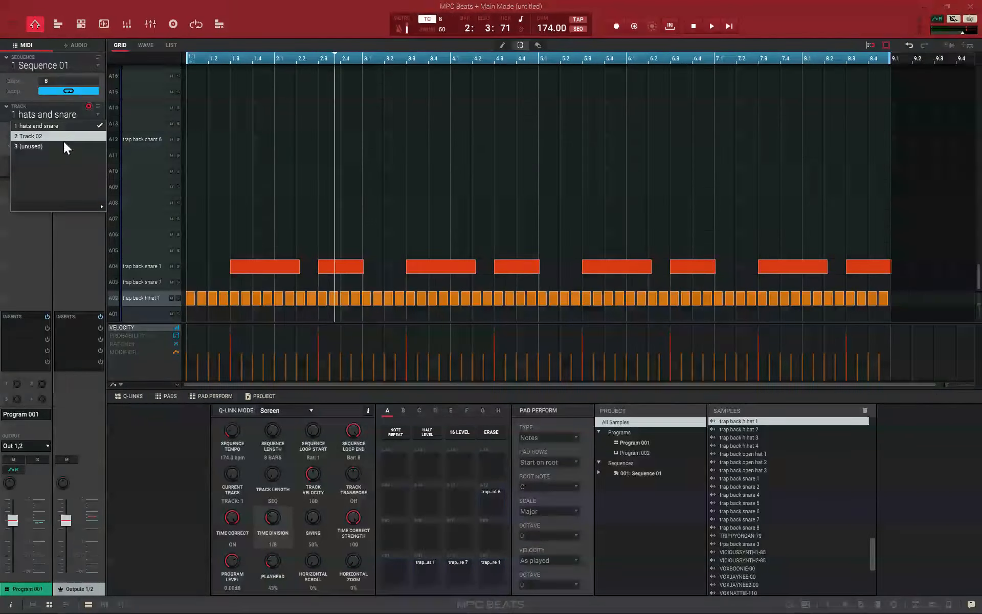
left_click(54, 140)
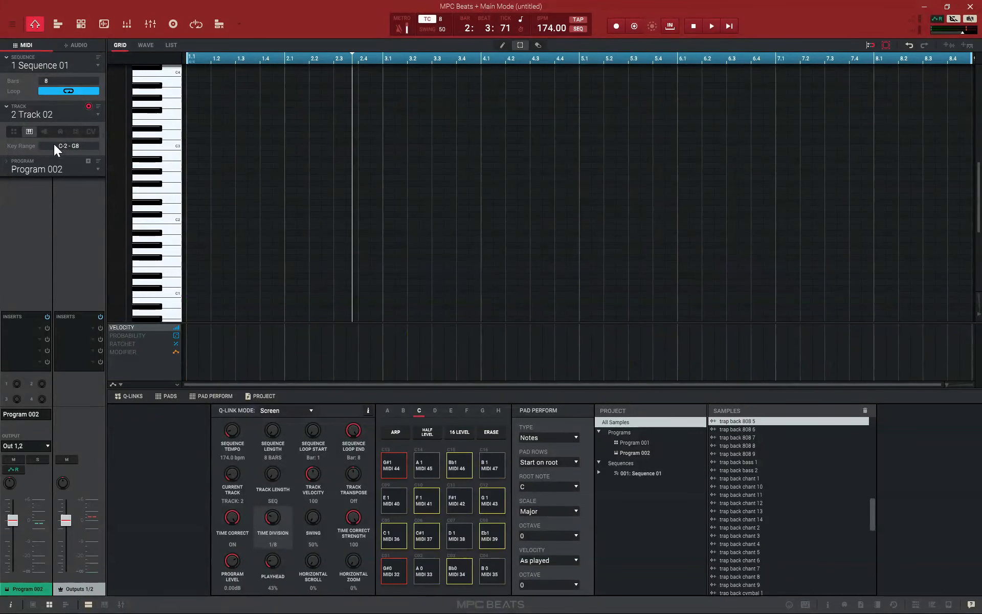
double_click(39, 115)
type("808")
key("Return")
left_click(730, 26)
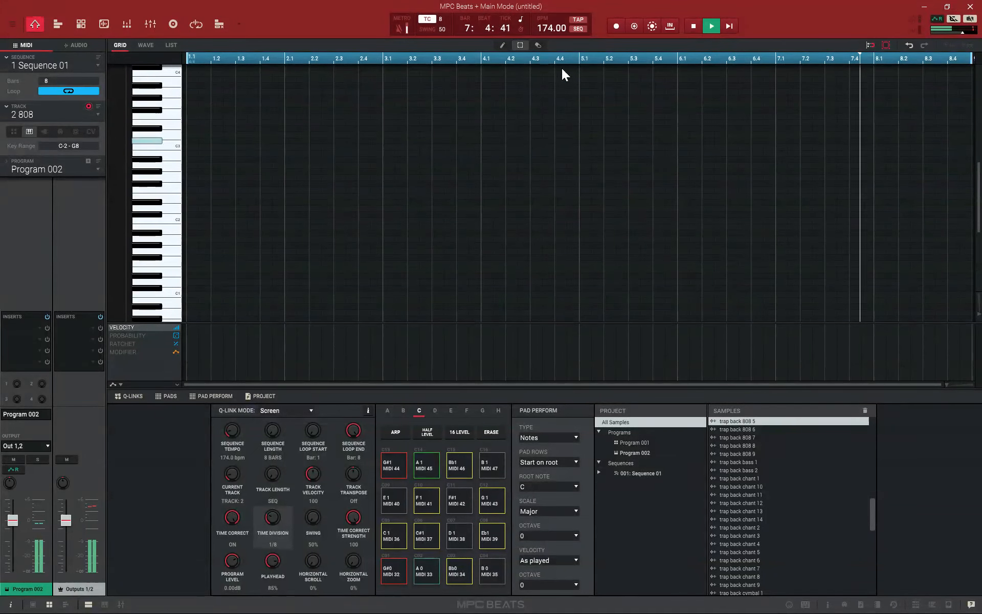
left_click(694, 26)
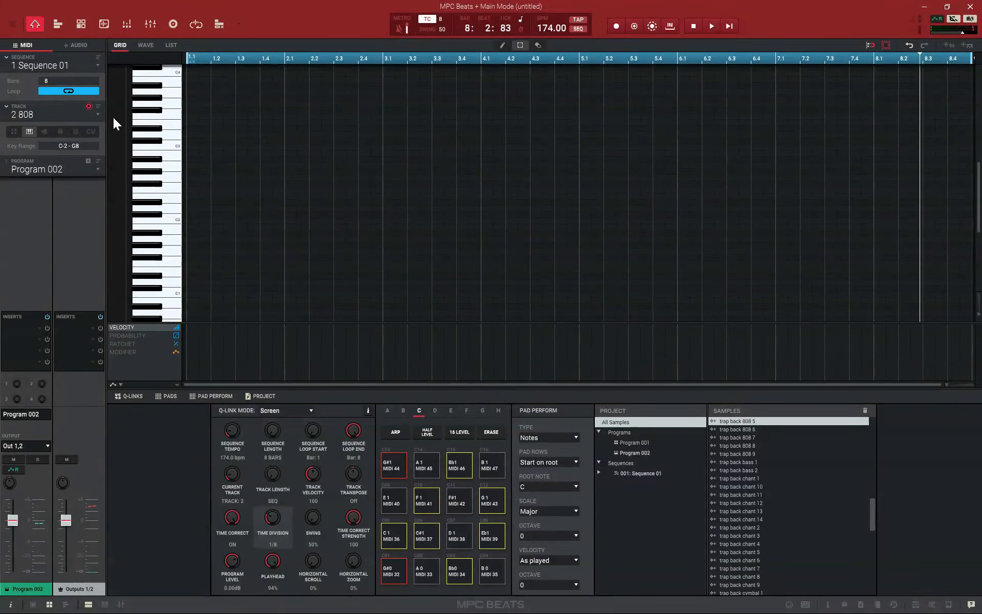
Set the 808 keygroup's sample play to One-Shot and try its notes over the playing sequence
left_click(80, 24)
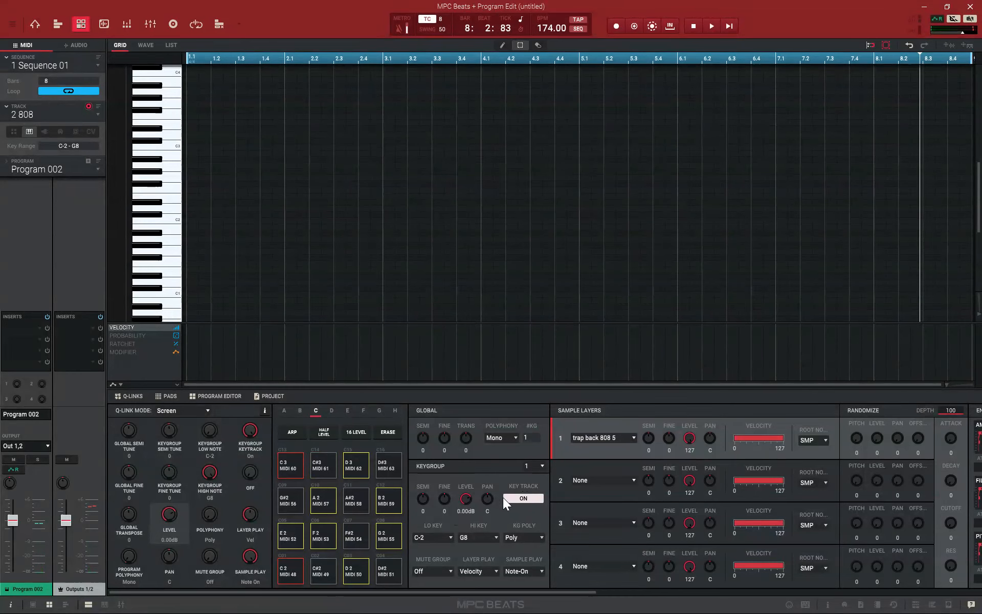
left_click(516, 499)
left_click(539, 569)
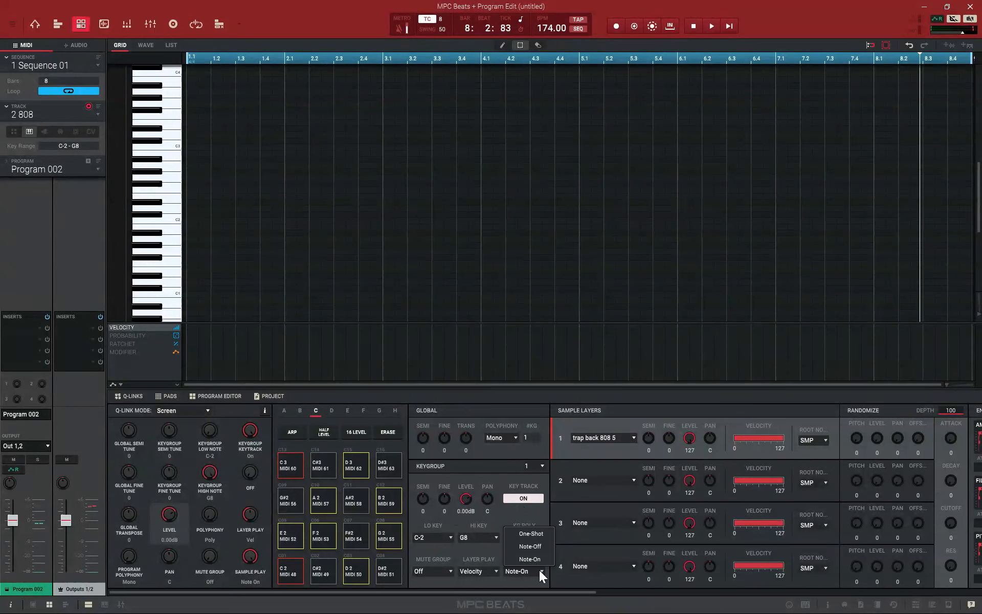
left_click(535, 534)
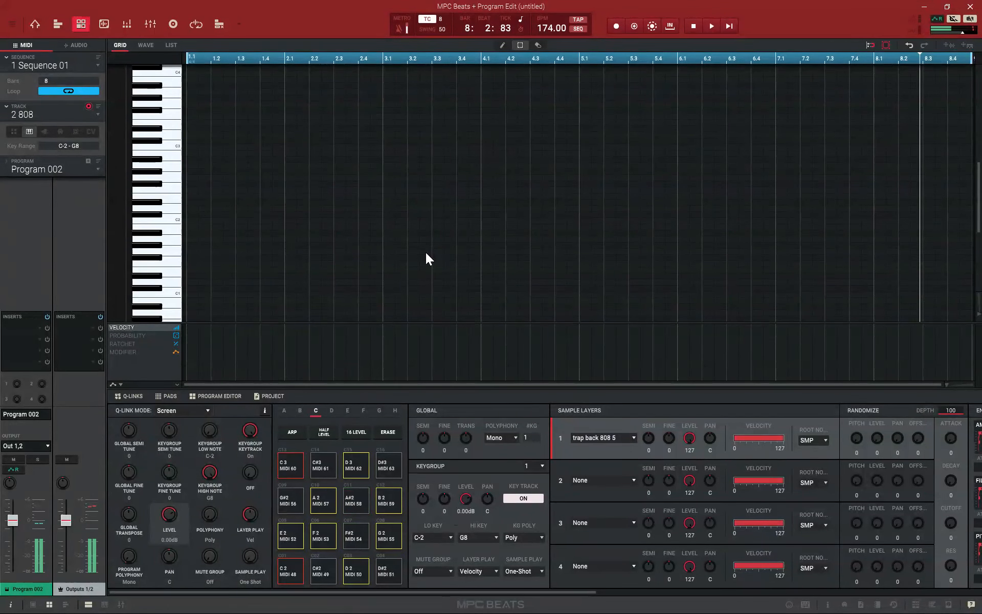
left_click(728, 25)
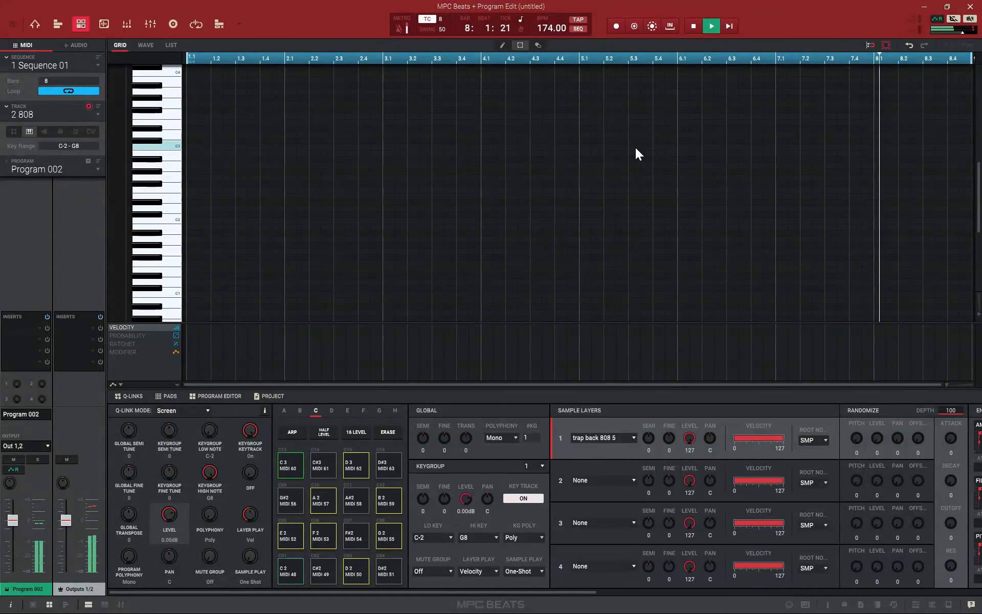
left_click(694, 27)
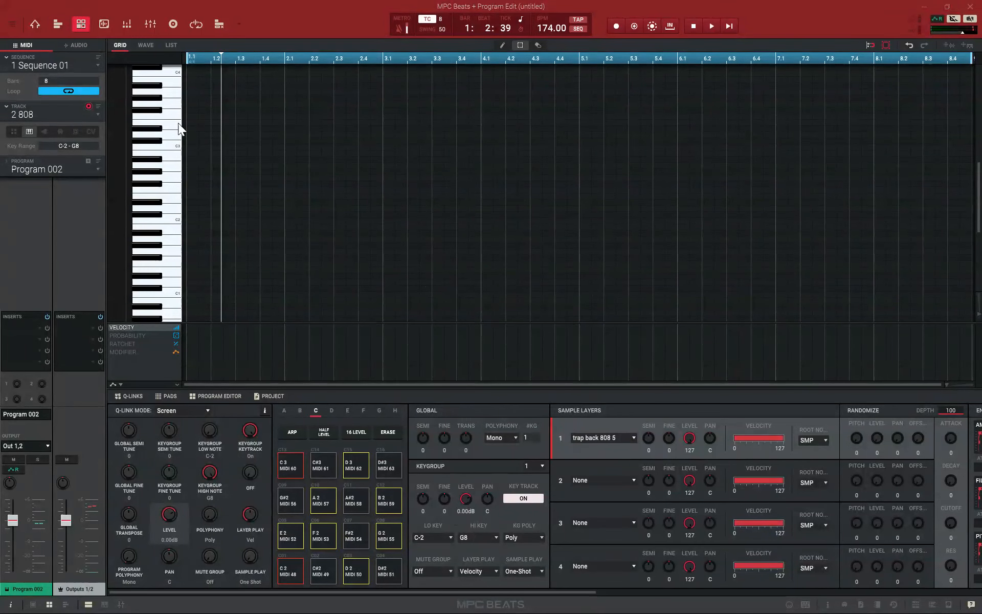
Select unused track 3, then open WEIRDPROGRESSION2-82 for sample editing and audition its loop
left_click(97, 113)
left_click(60, 145)
left_click(103, 24)
scroll(816, 507, "down", 10)
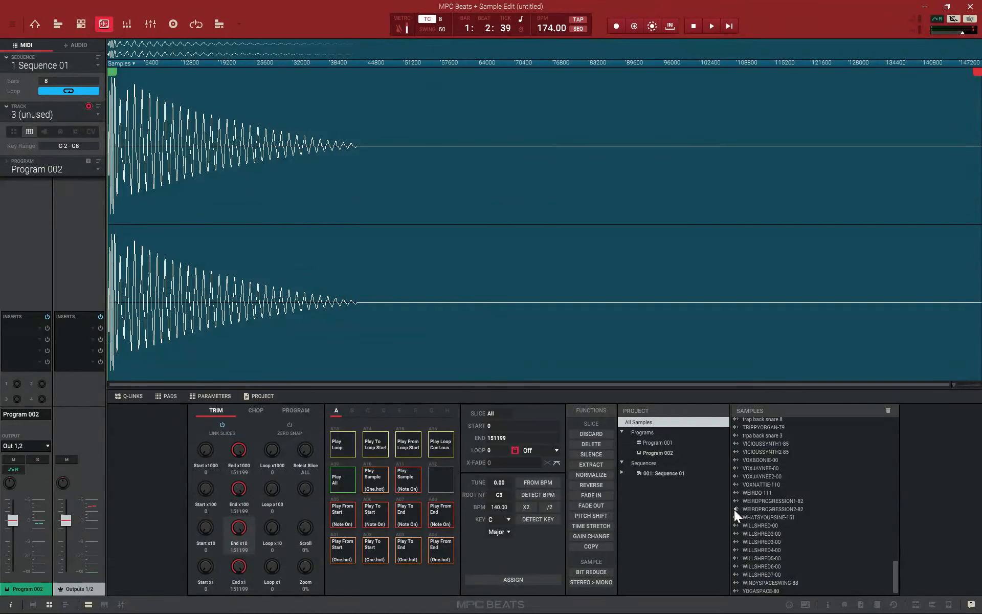
left_click(775, 510)
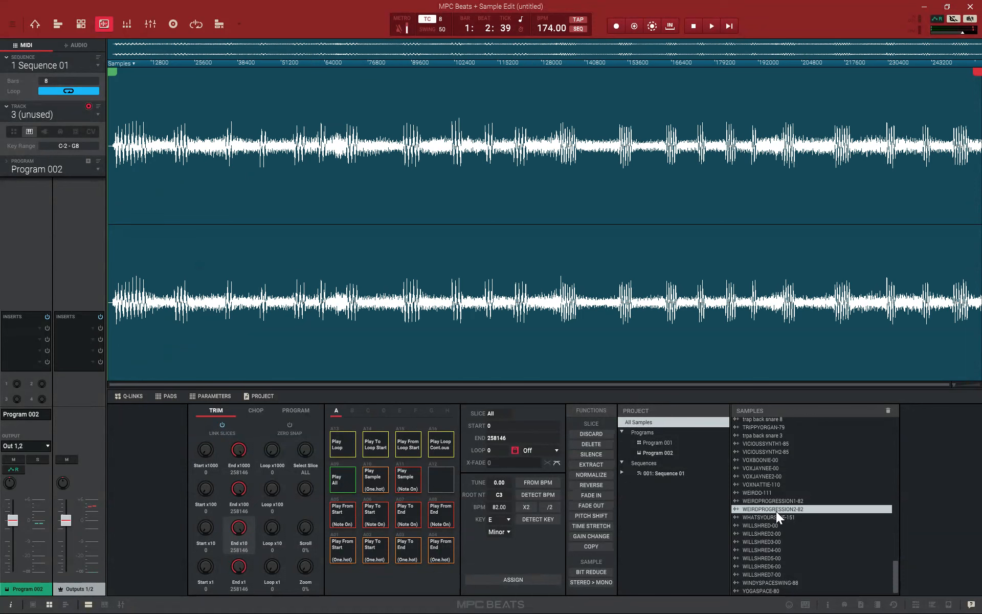
left_click(346, 439)
Browse the project's sample pool for a melodic sample and compare candidates against the drum sequence's playback
scroll(738, 453, "up", 7)
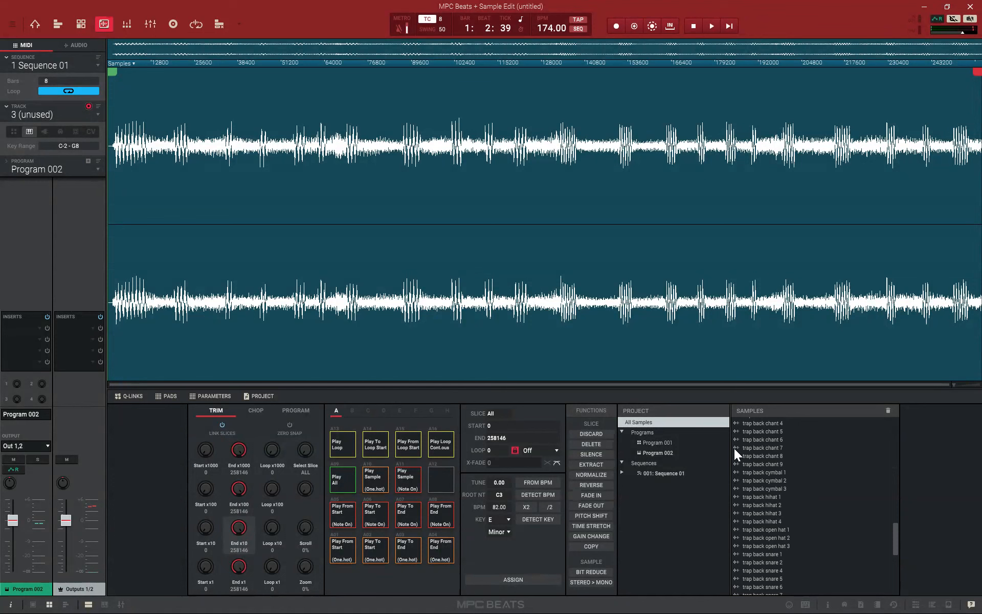
scroll(736, 444, "up", 7)
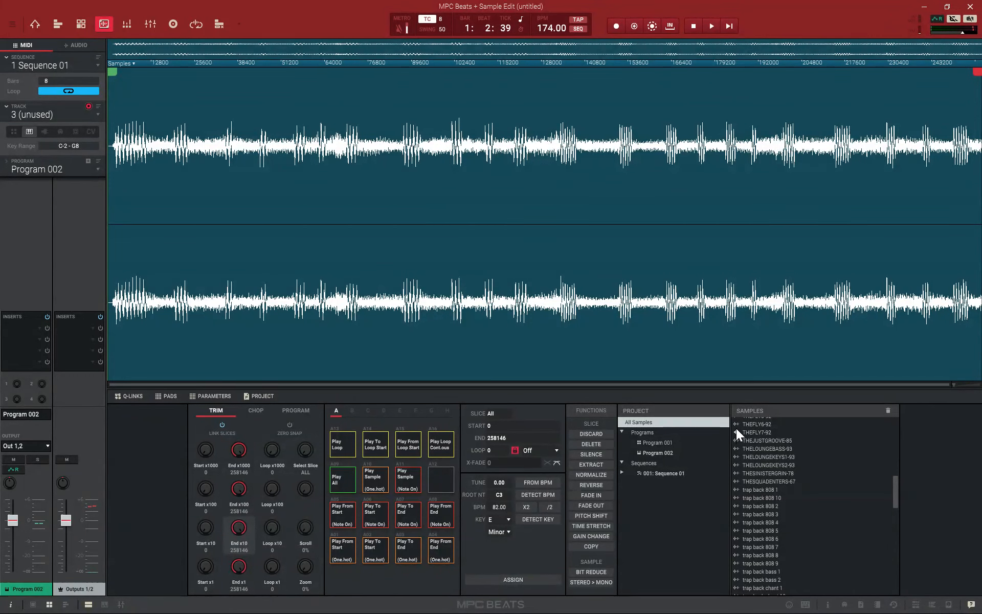
scroll(735, 429, "up", 5)
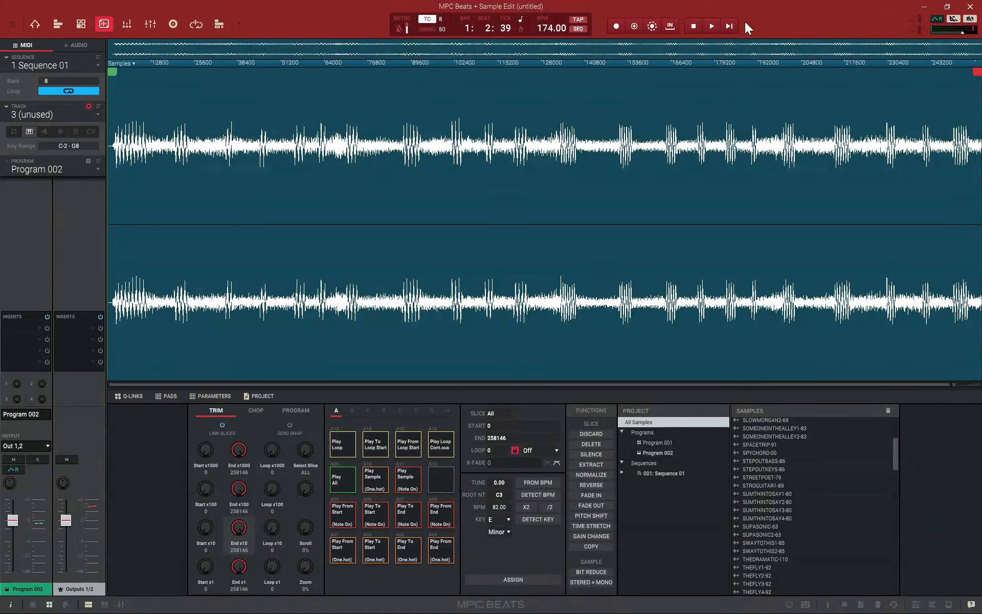
left_click(712, 26)
left_click(695, 27)
double_click(549, 32)
left_click(735, 437)
left_click(712, 26)
left_click(693, 26)
scroll(750, 434, "up", 3)
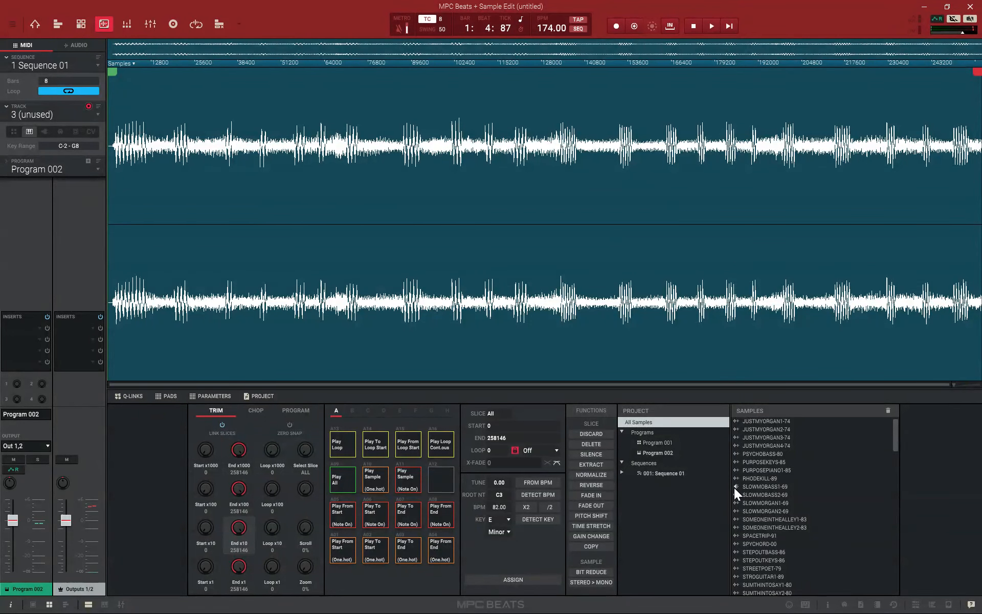
Load SLOWMORGAN2-69 for editing and process it with the Pitch Shift function
left_click(742, 511)
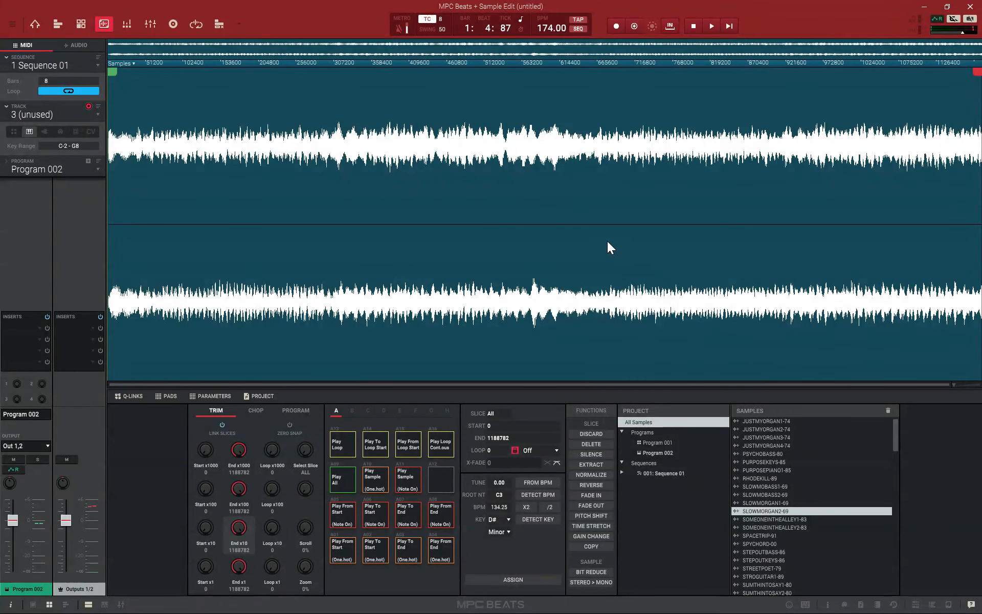
left_click(591, 516)
left_click_drag(471, 308, 483, 155)
double_click(477, 310)
type("3")
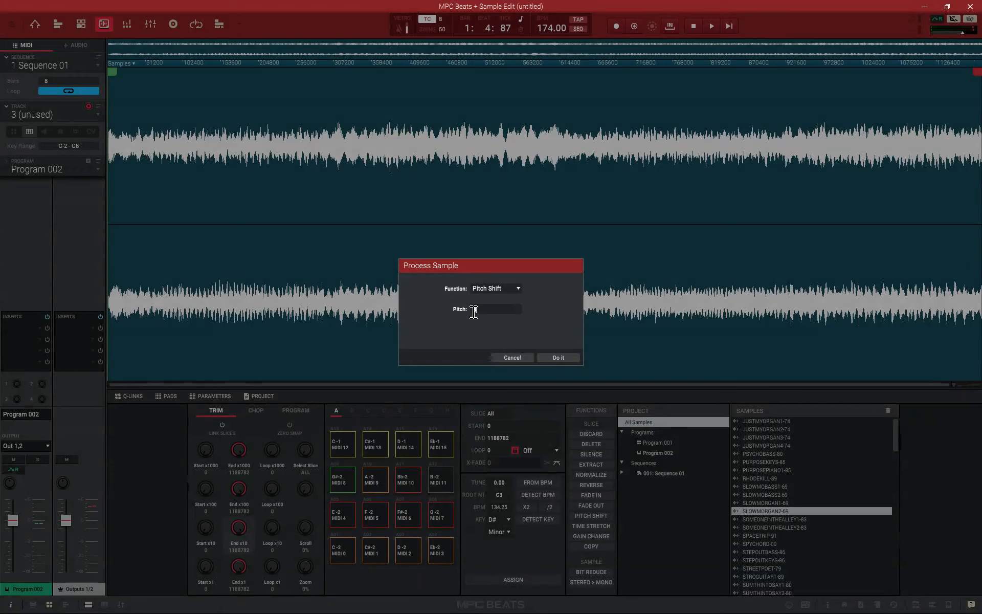
left_click(558, 359)
double_click(496, 307)
left_click(496, 309)
key("BackSpace")
type("00")
left_click(551, 360)
left_click(552, 356)
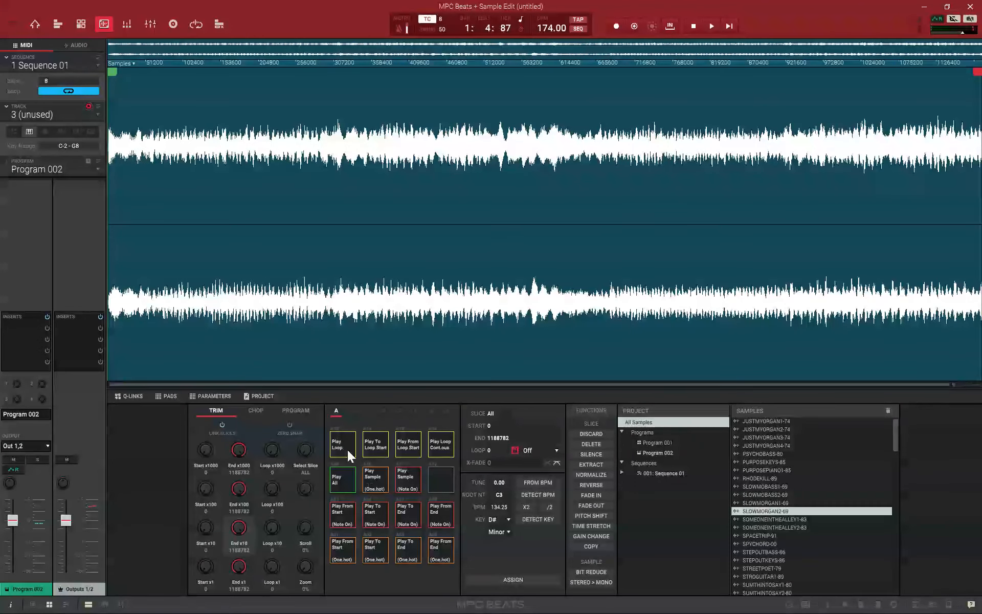
Set the sequence tempo to 83 BPM, comparing the beat's playback with the SLOWMORGAN2-69 loop
left_click(348, 449)
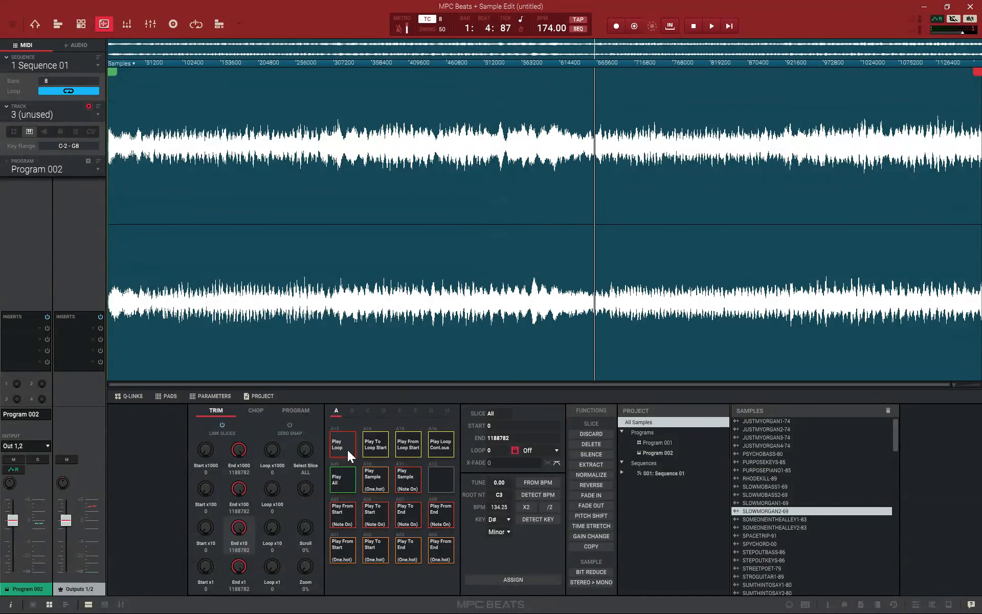
left_click(348, 450)
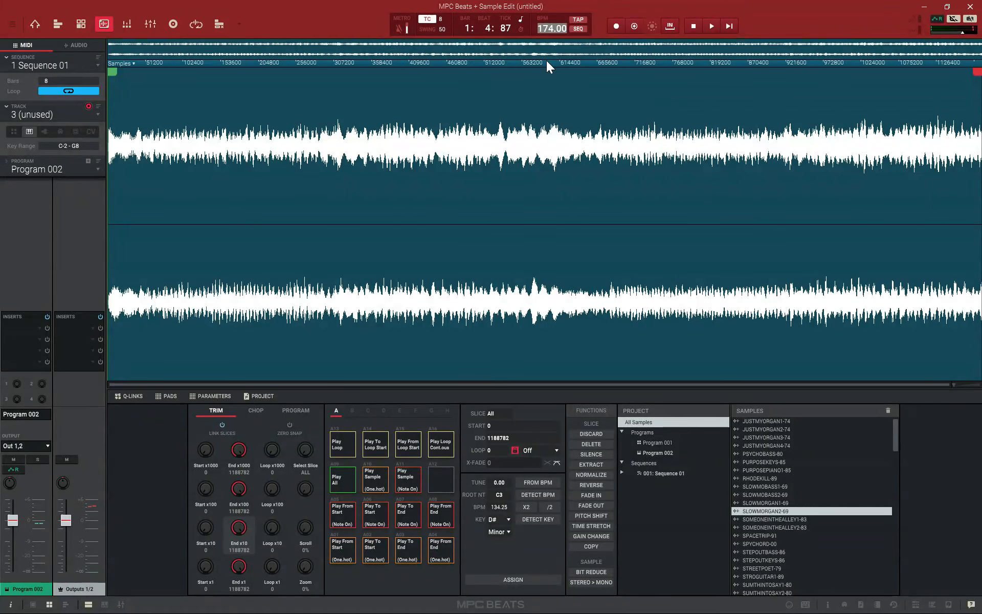
type("83")
key("Return")
left_click(728, 31)
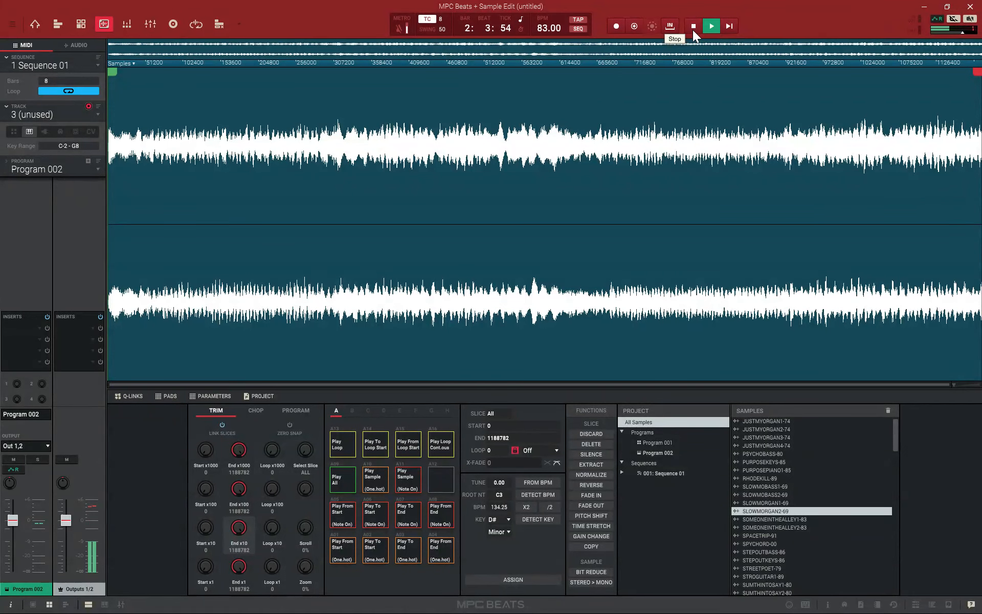
left_click(693, 30)
left_click(346, 452)
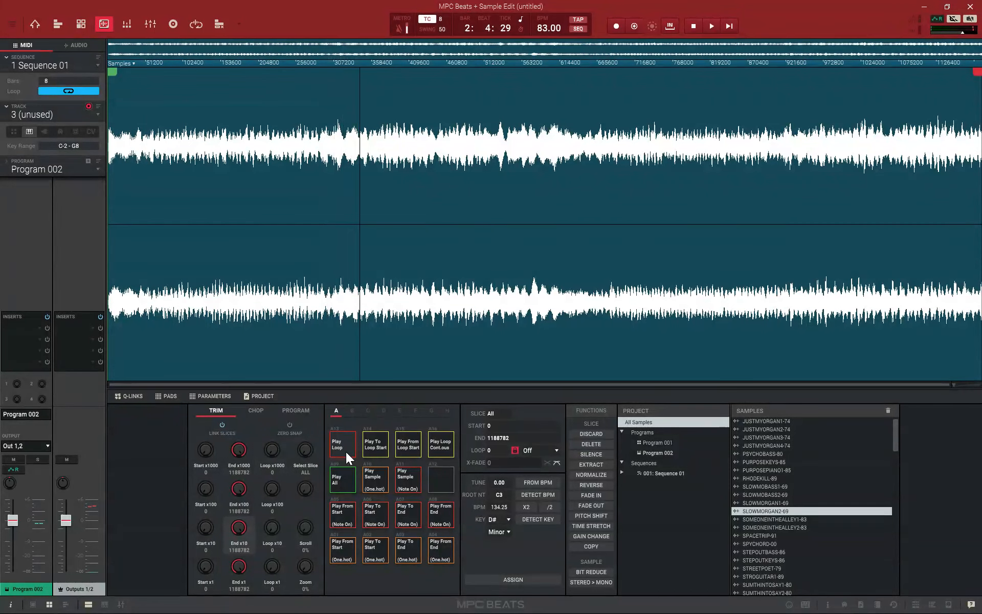
Chop SLOWMORGAN2-69 manually into two slices, starting slice 1 at 0 and slice 2 at about 310752
left_click(258, 411)
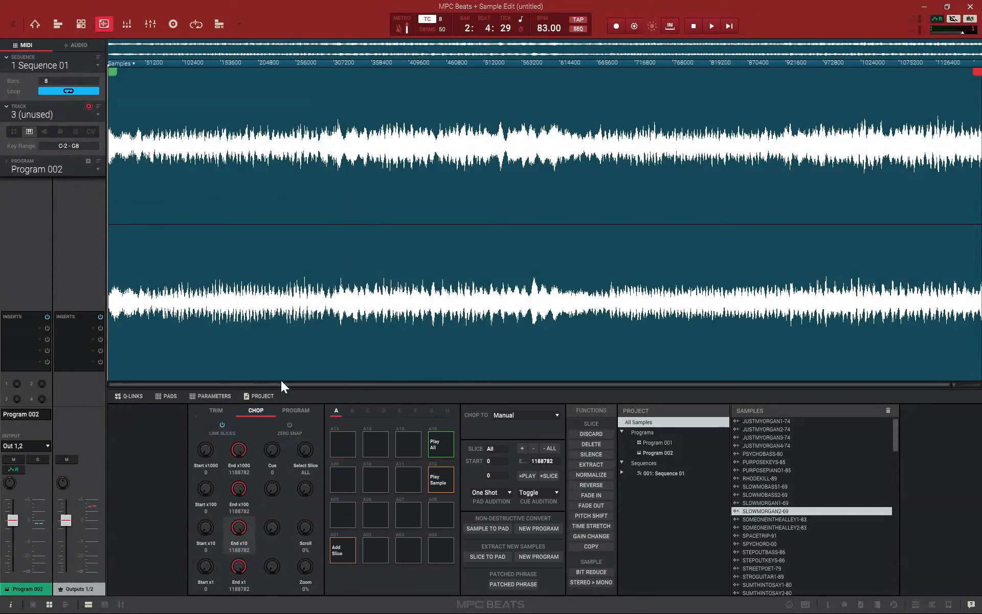
left_click(338, 109)
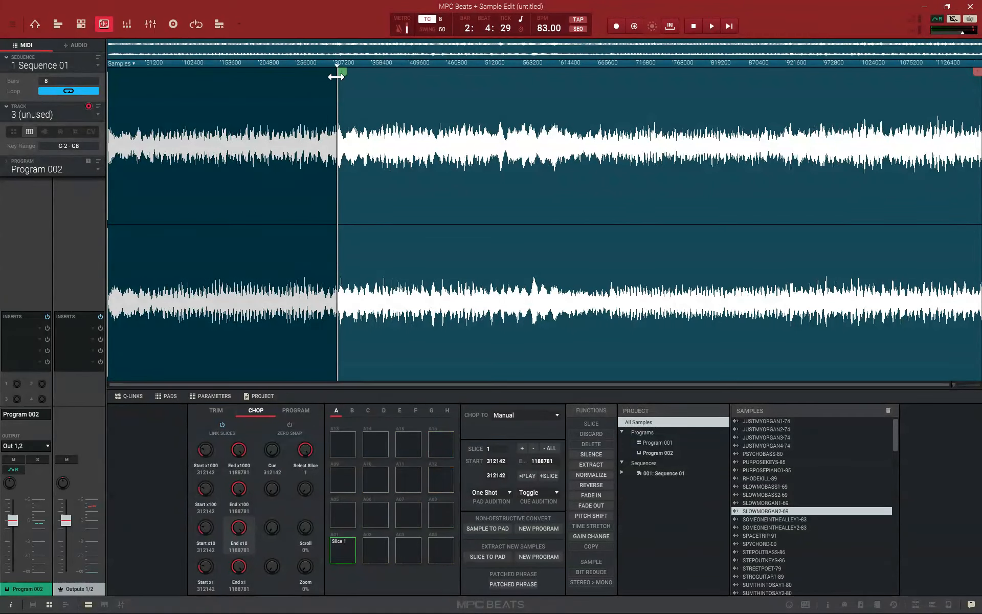
left_click_drag(340, 66, 44, 77)
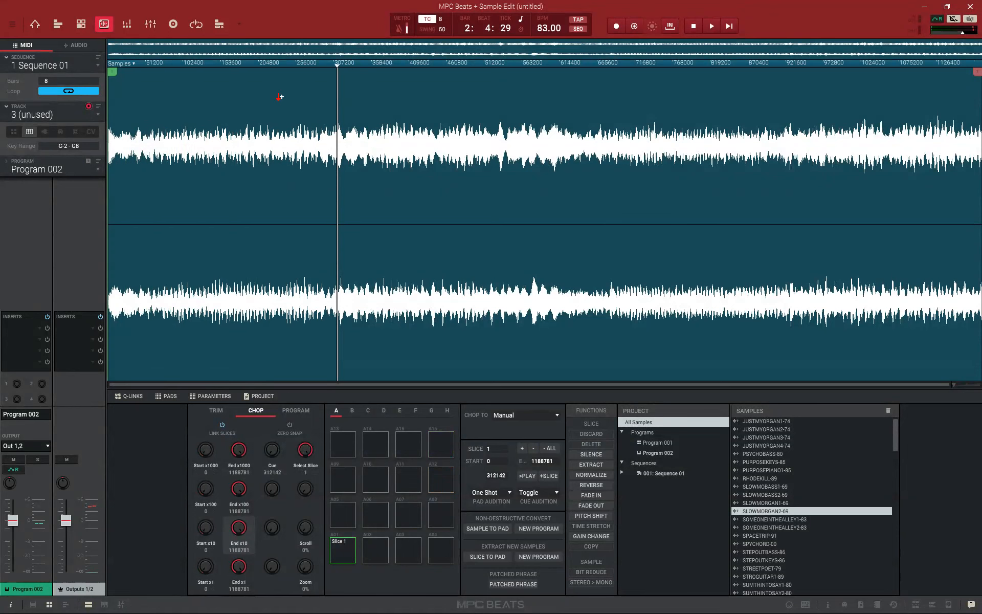
left_click(343, 94)
left_click_drag(347, 70, 340, 71)
left_click(367, 550)
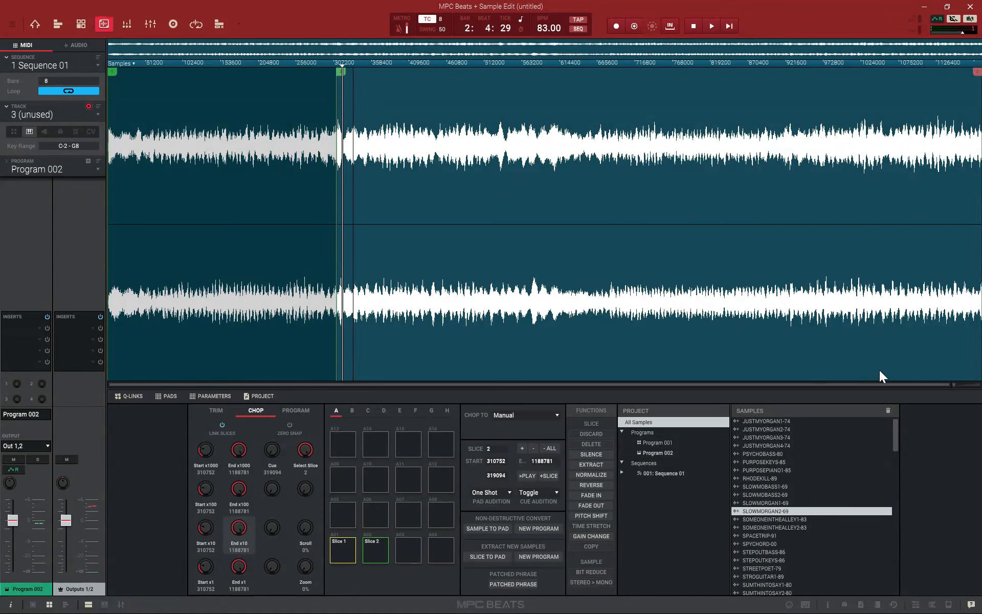
Fine-tune slice 2's start to about 322233 while auditioning it, and check slice 1
scroll(954, 383, "up", 3)
scroll(956, 382, "up", 4)
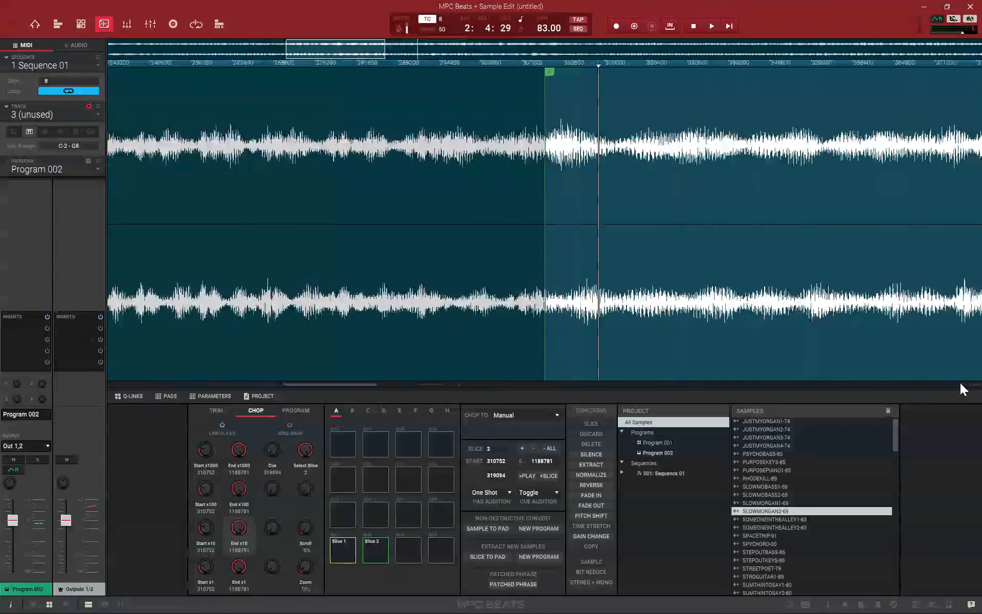
left_click_drag(548, 70, 580, 76)
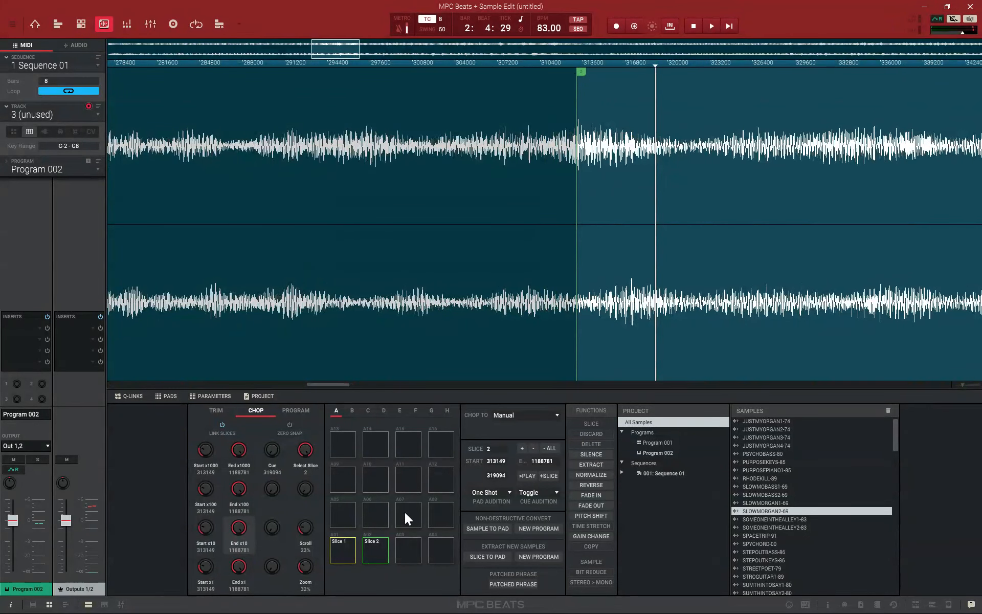
left_click(383, 548)
left_click_drag(581, 73, 594, 73)
left_click(380, 553)
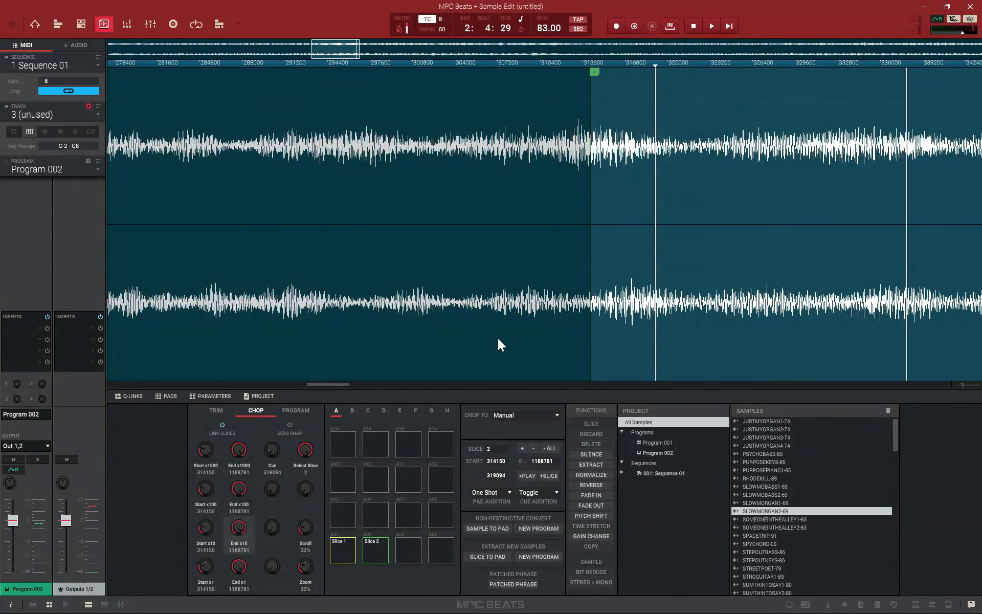
left_click_drag(595, 72, 659, 86)
left_click(372, 550)
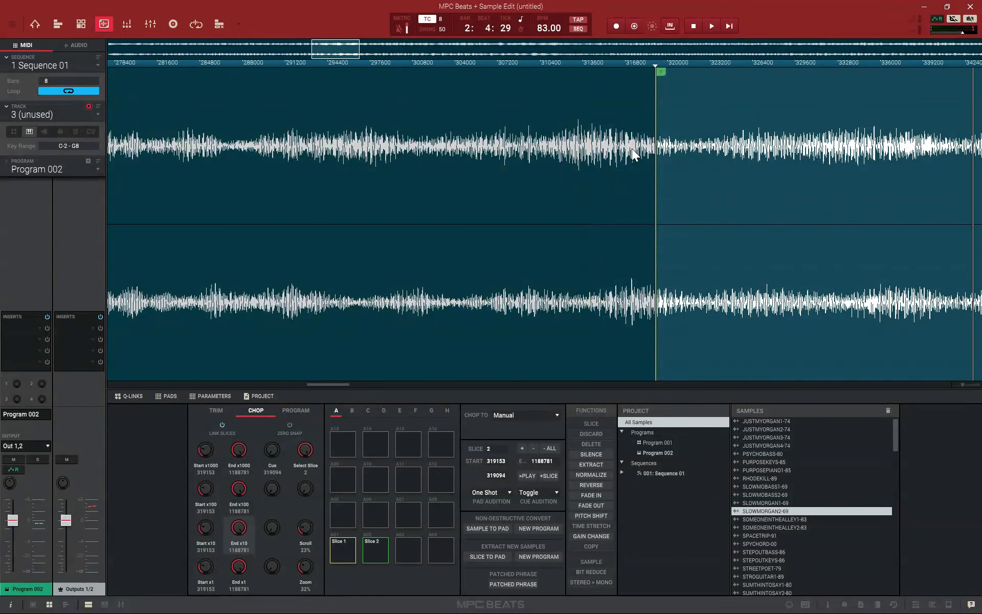
left_click_drag(661, 72, 702, 74)
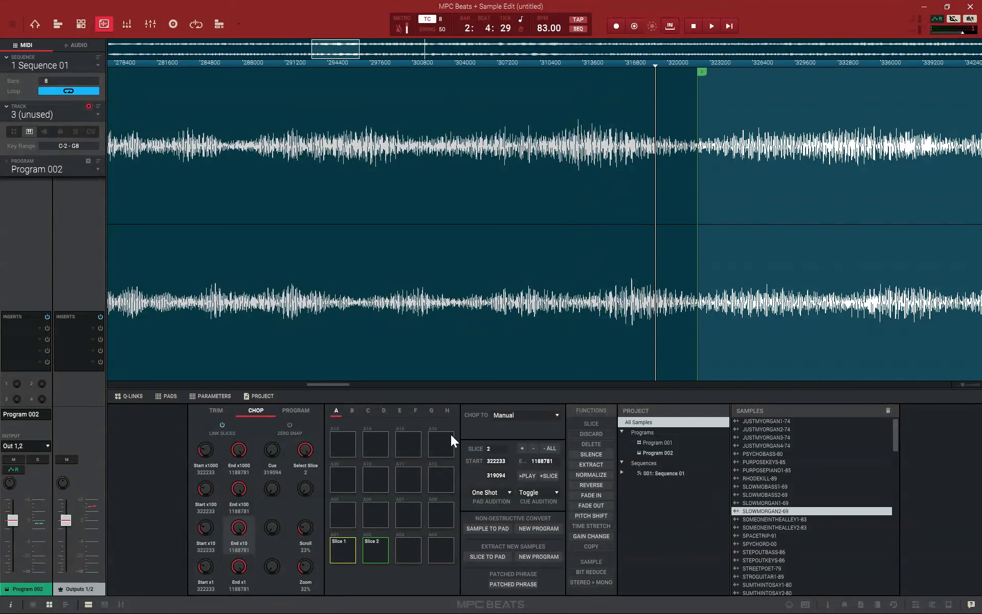
left_click(355, 553)
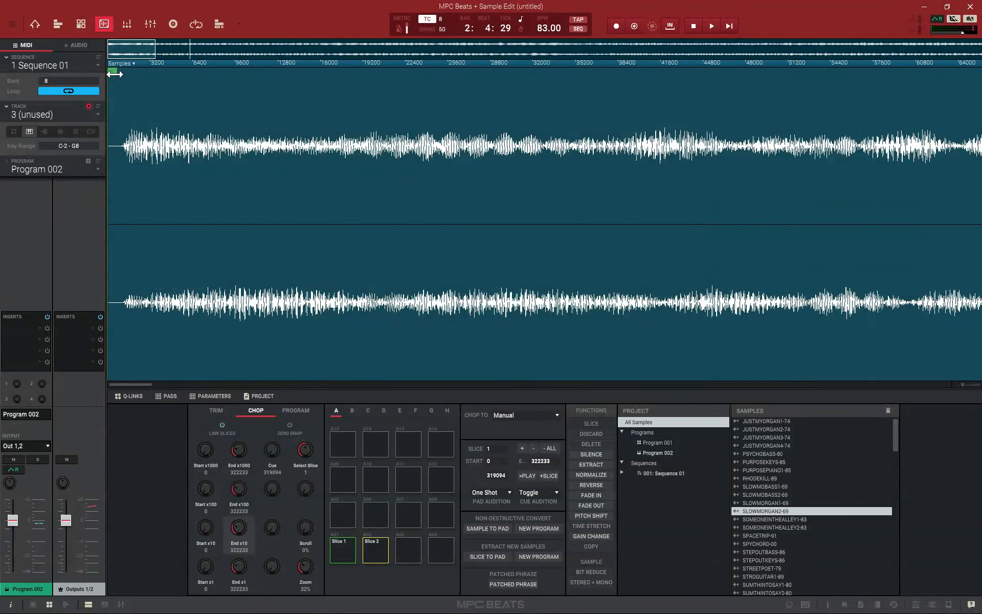
Move slice 1's start to about 1039, just ahead of the first sound, and audition slices 1 and 2
left_click_drag(113, 72, 127, 73)
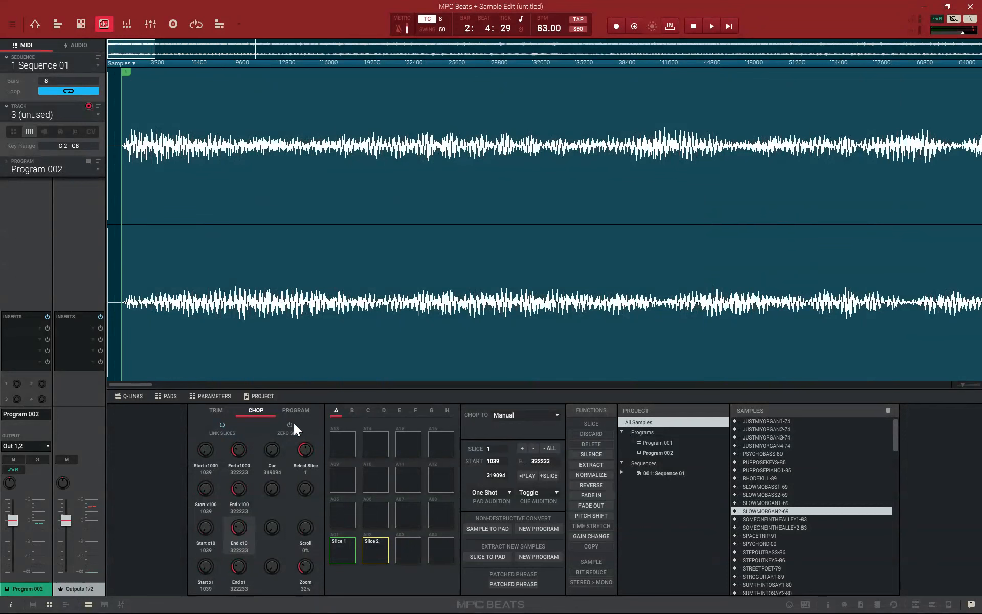
left_click(373, 548)
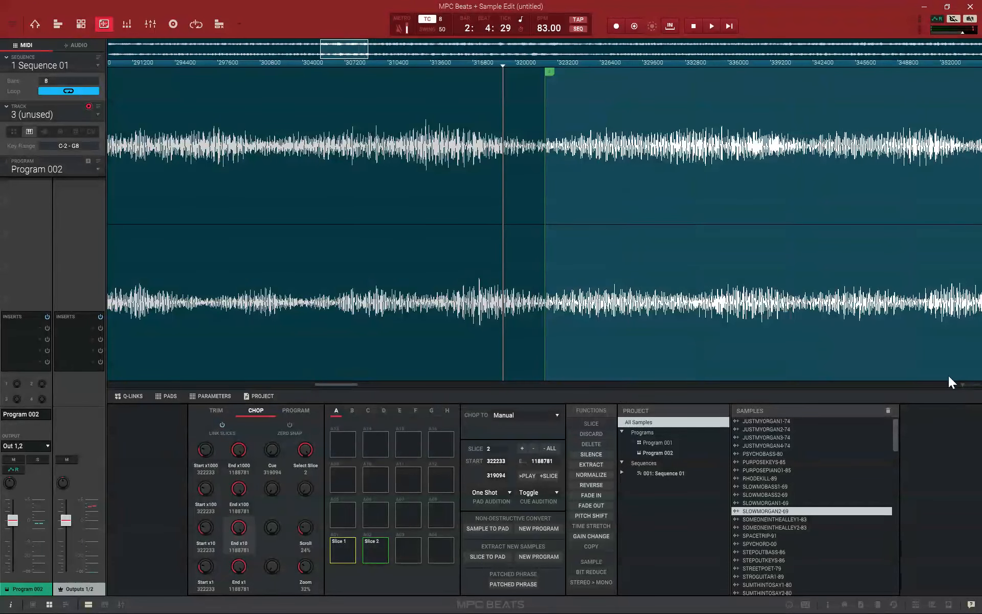
left_click_drag(964, 385, 944, 388)
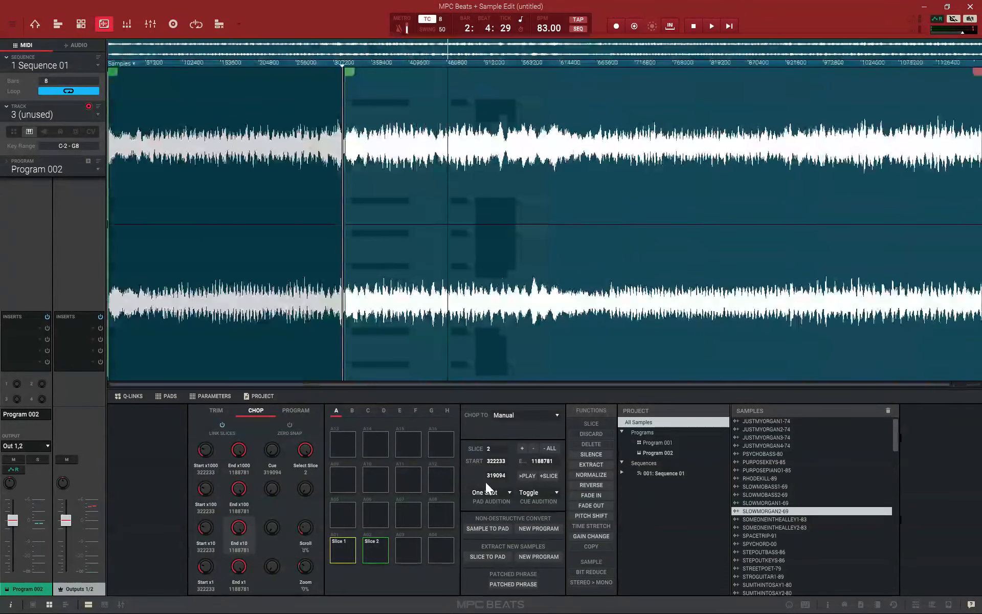
left_click(343, 556)
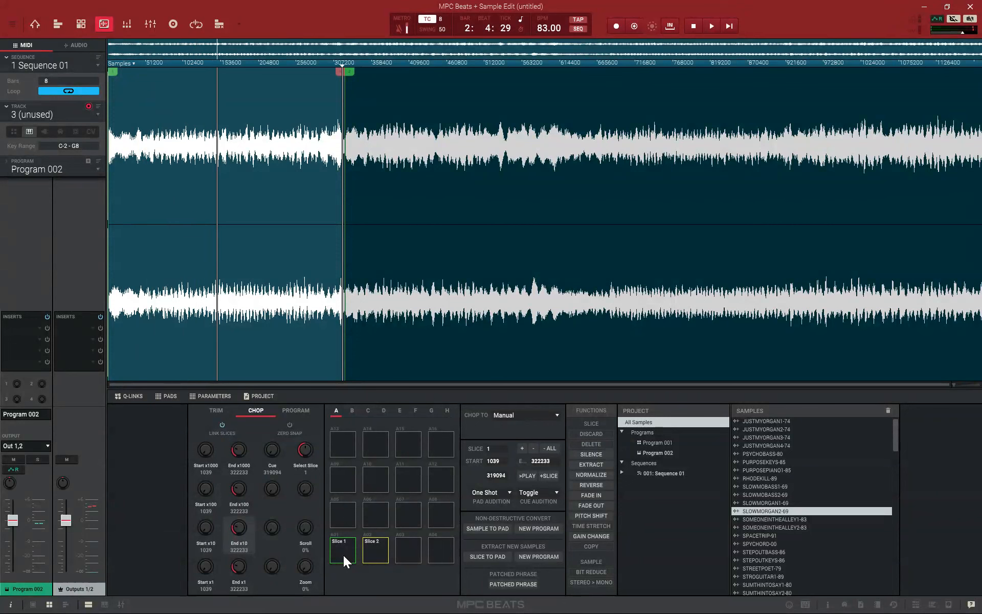
Play slice 2 and add two further slices, starting slice 3 at about 619418 and slice 4 at about 914181
left_click(374, 551)
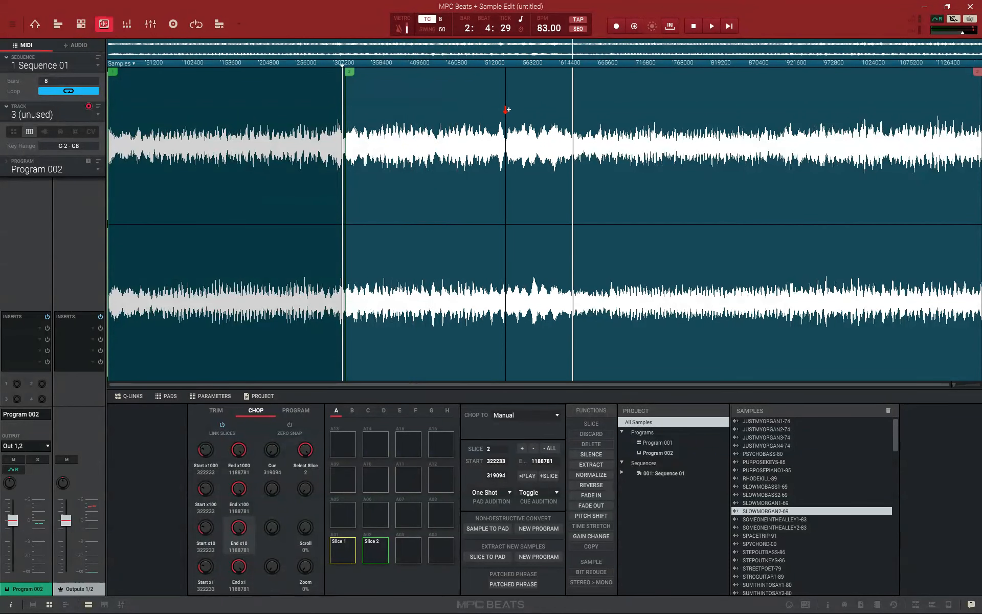
left_click(563, 99)
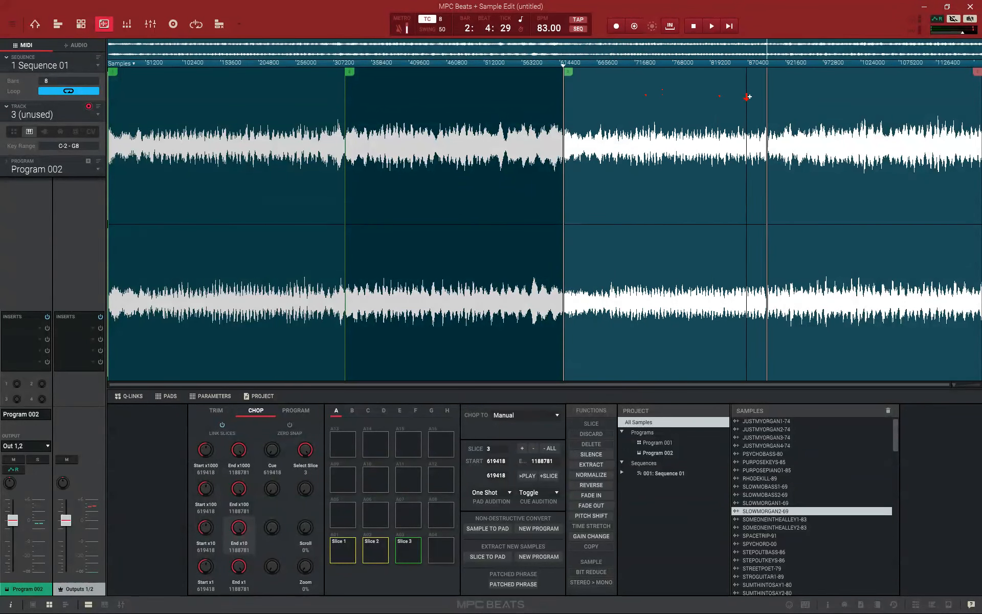
left_click(781, 101)
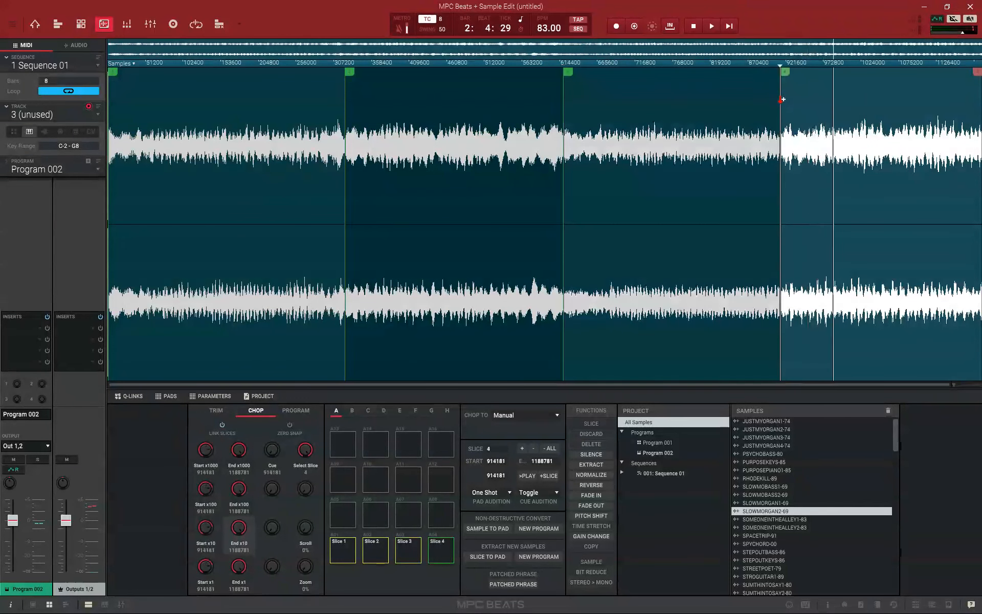
Fine-tune slice 4's start to about 919047 while auditioning it repeatedly
left_click(444, 547)
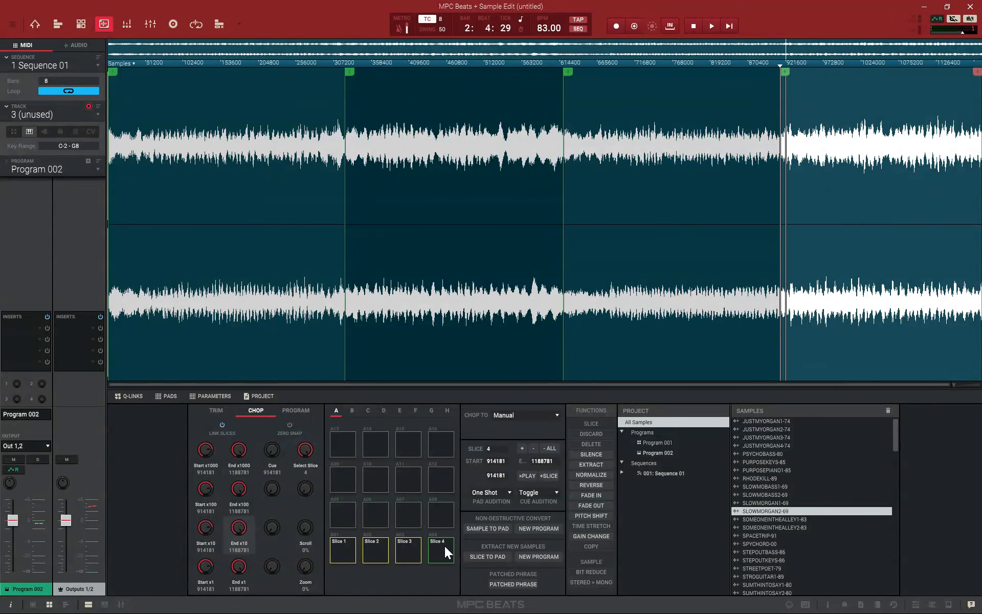
left_click_drag(784, 72, 793, 71)
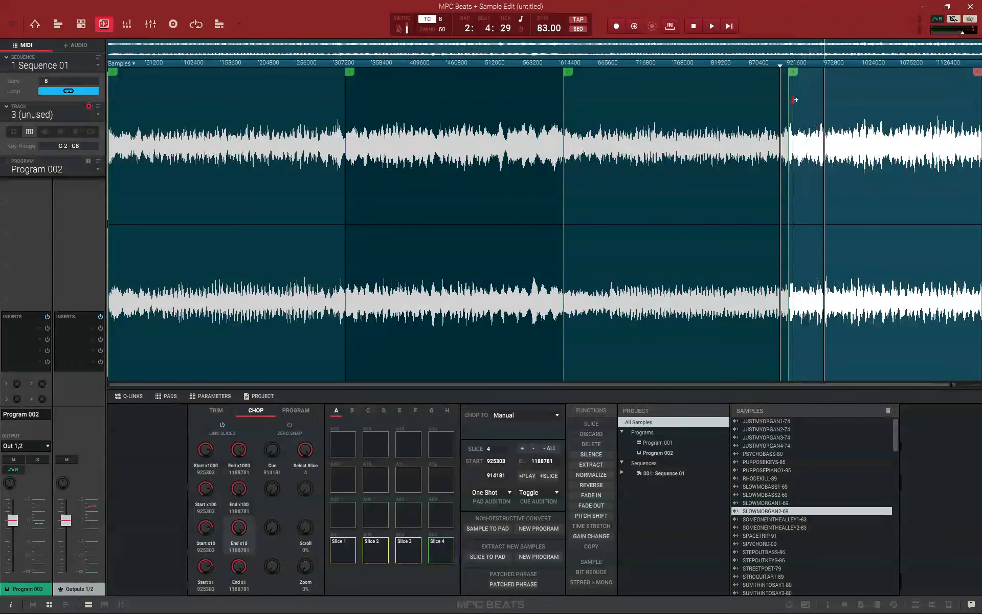
left_click_drag(792, 72, 788, 71)
left_click(446, 556)
left_click(446, 555)
left_click_drag(776, 93, 774, 93)
left_click(444, 556)
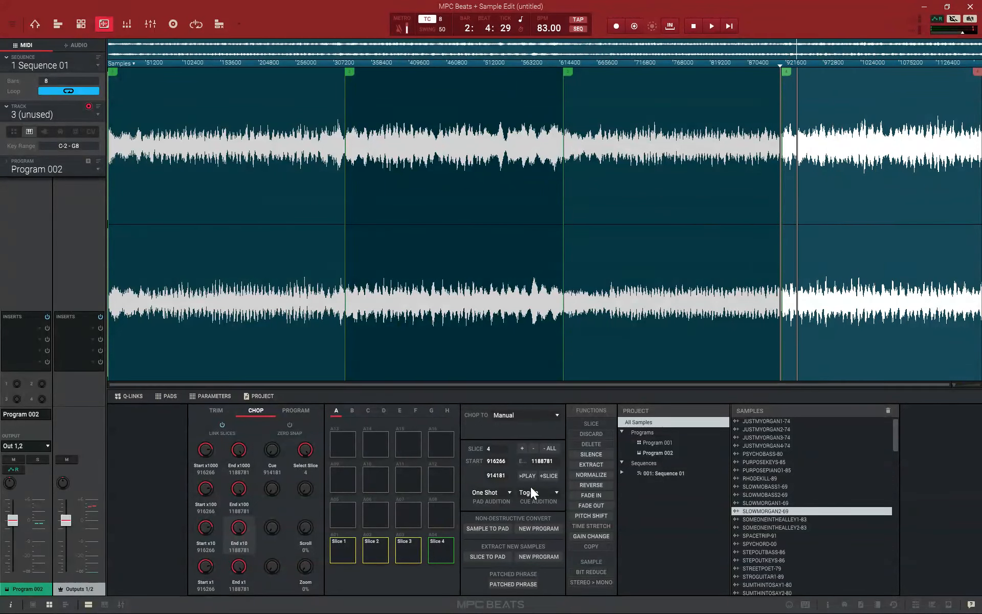
left_click_drag(787, 71, 789, 72)
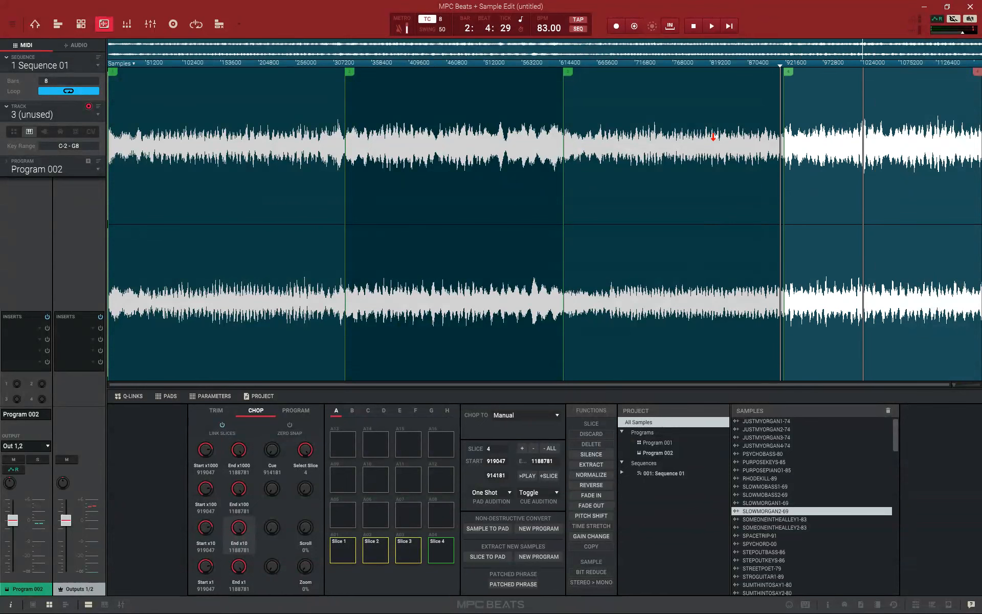
left_click(445, 555)
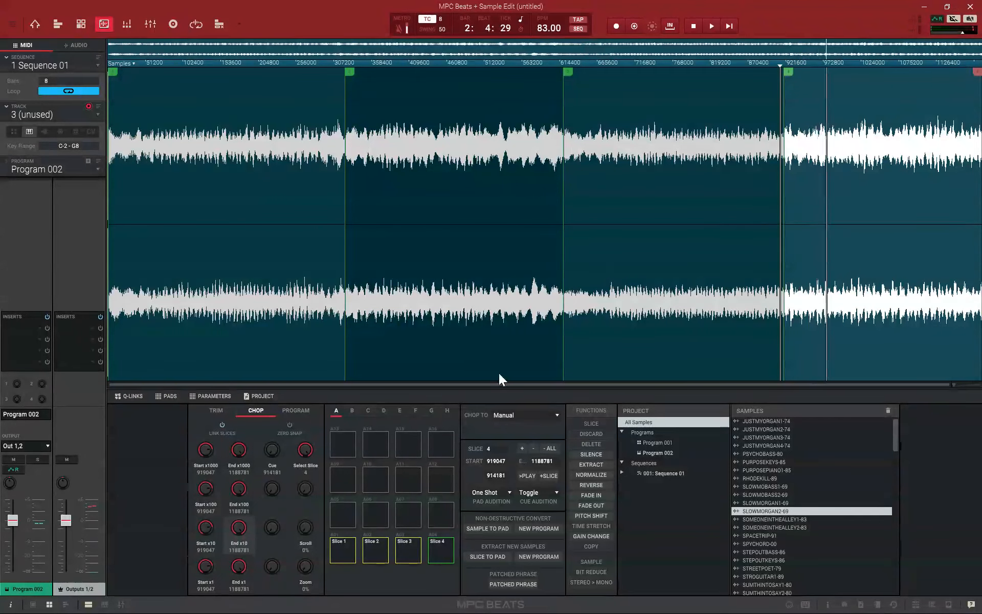
left_click(694, 26)
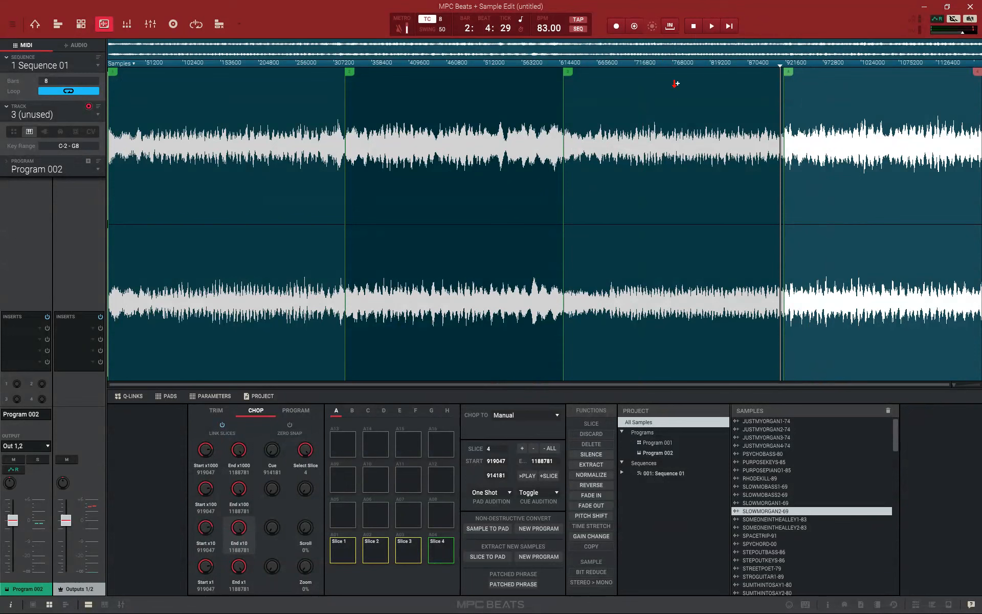
Convert the slices to a new drum program using non-destructive slices, and assign the SLOWMORGAN2-69 program to drum track 3
left_click(538, 528)
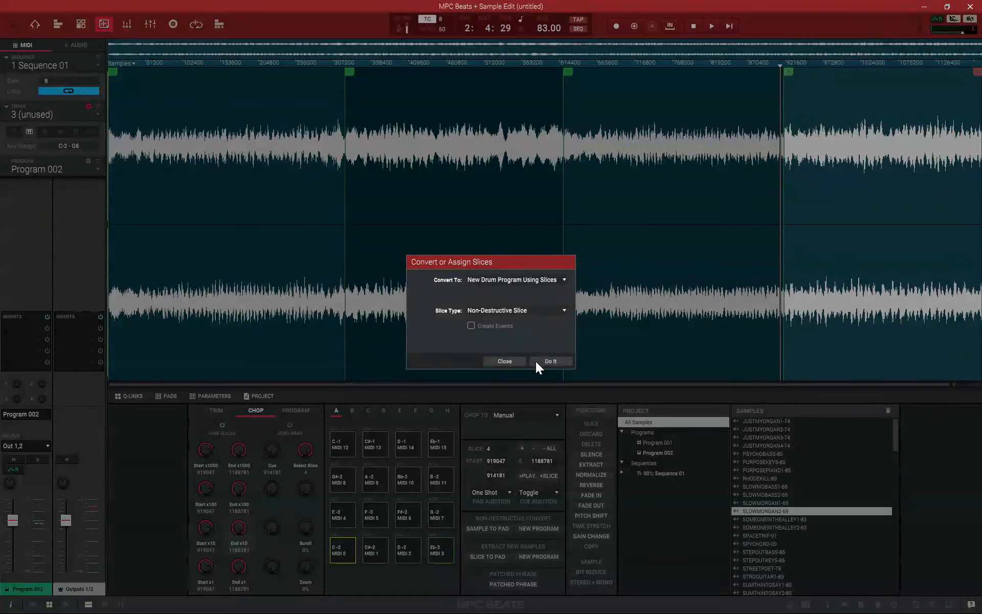
left_click(554, 361)
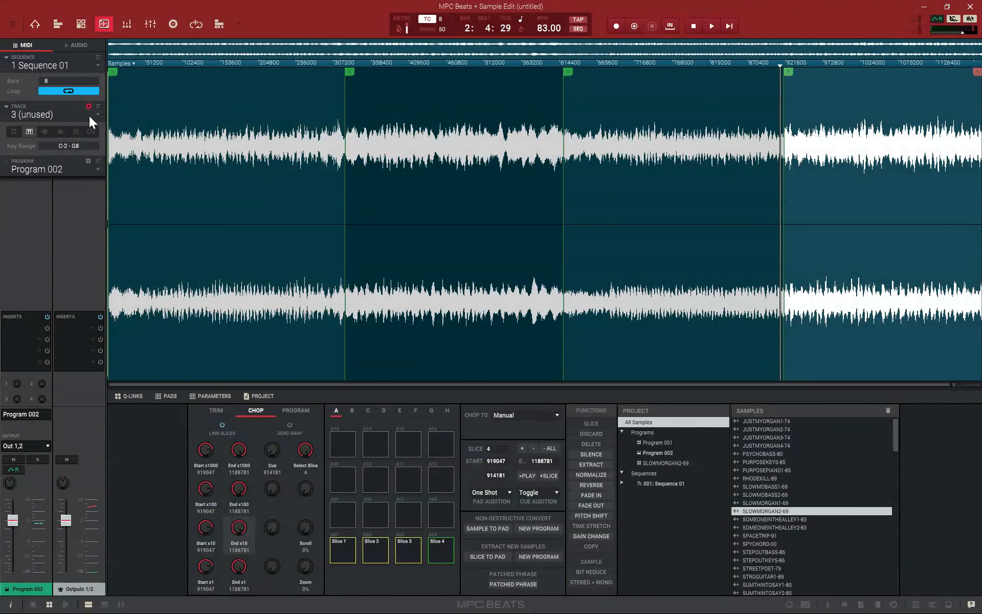
left_click(13, 133)
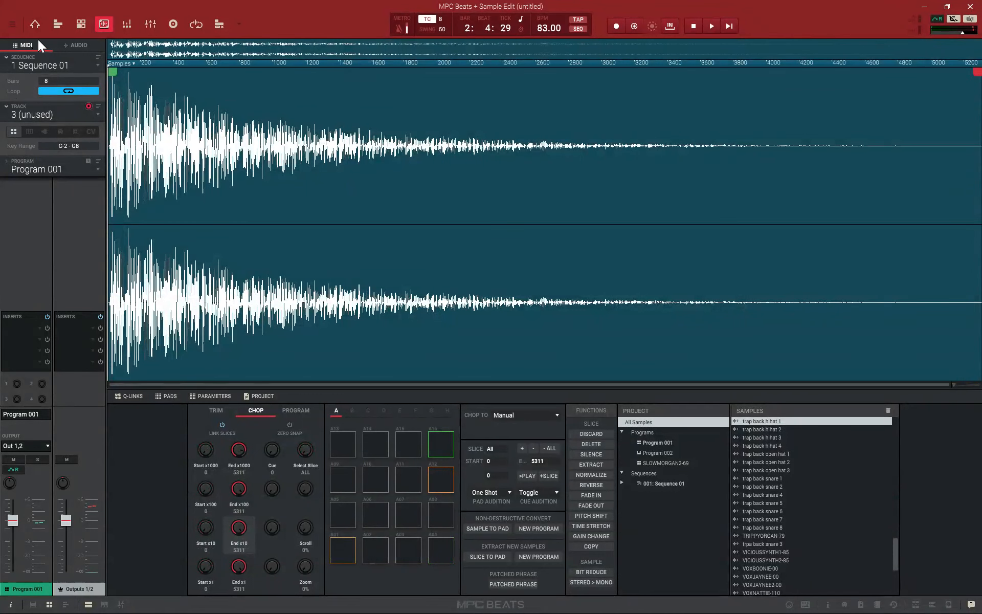
left_click(34, 24)
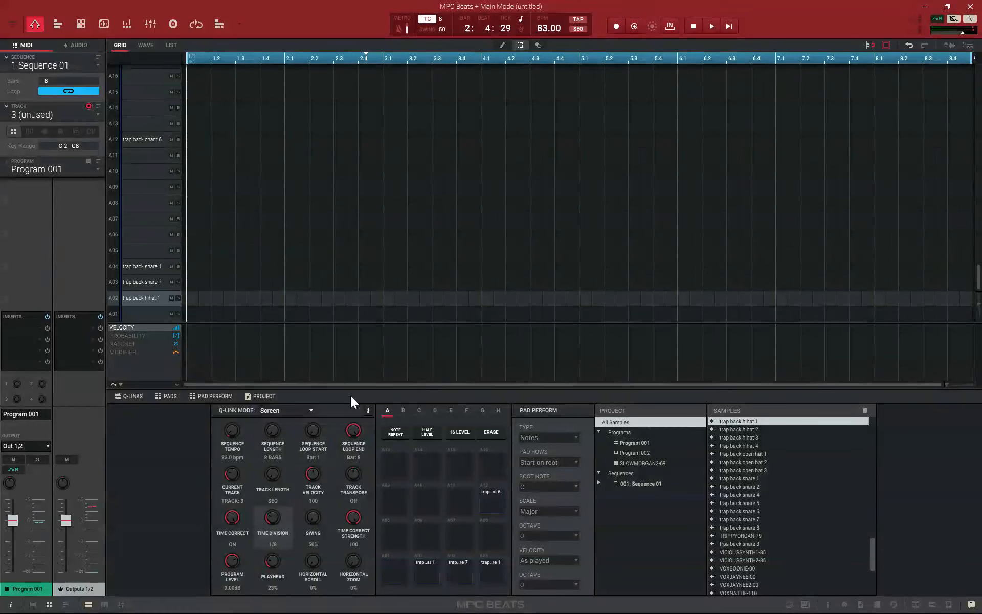
left_click(98, 170)
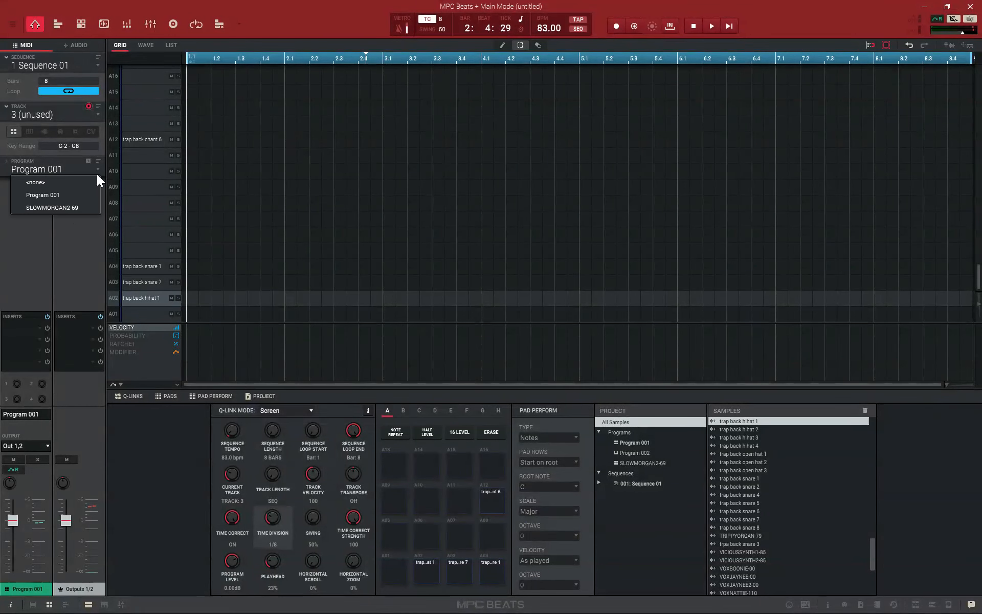
left_click(79, 206)
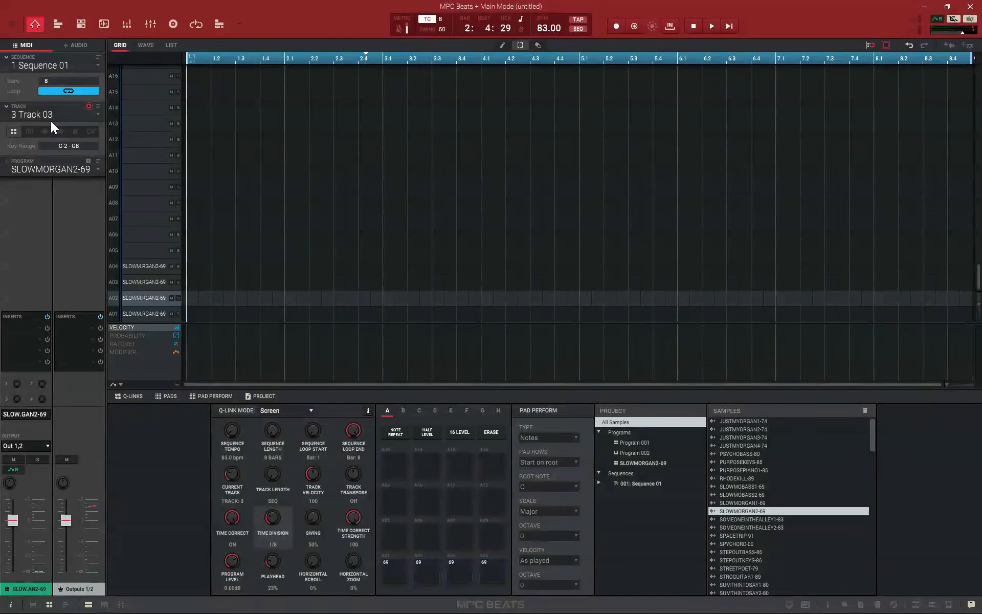
Audition the four SLOWMORGAN2-69 slice pads and play the beat from the start
left_click(391, 573)
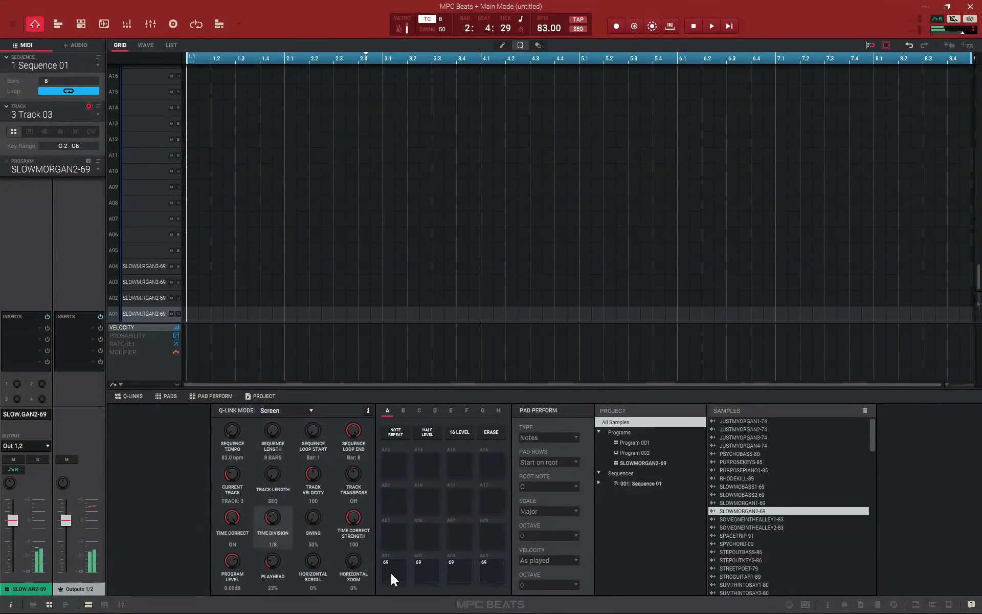
left_click(438, 569)
left_click(463, 565)
left_click(489, 563)
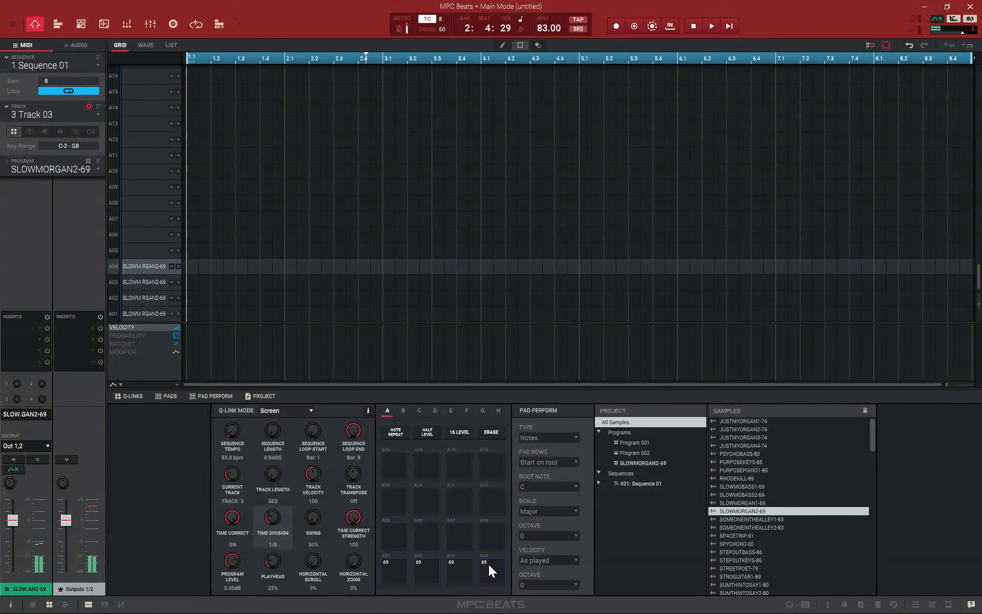
left_click(729, 26)
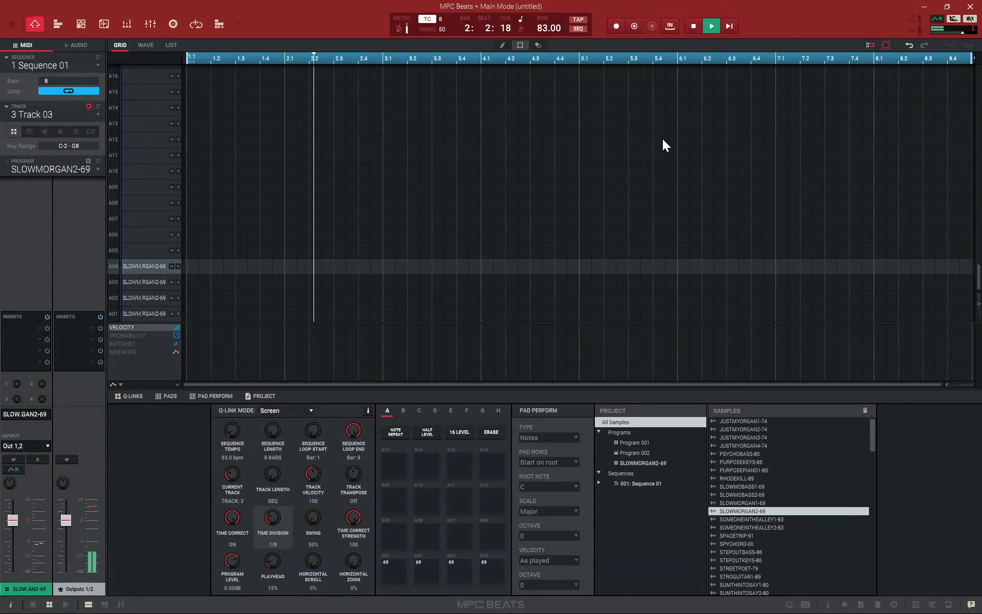
Overdub the sample slices on Track 03 to the metronome, with A01 at bars 1 and 5 and A02 at bars 3 and 7
left_click(634, 26)
left_click(711, 26)
left_click(733, 27)
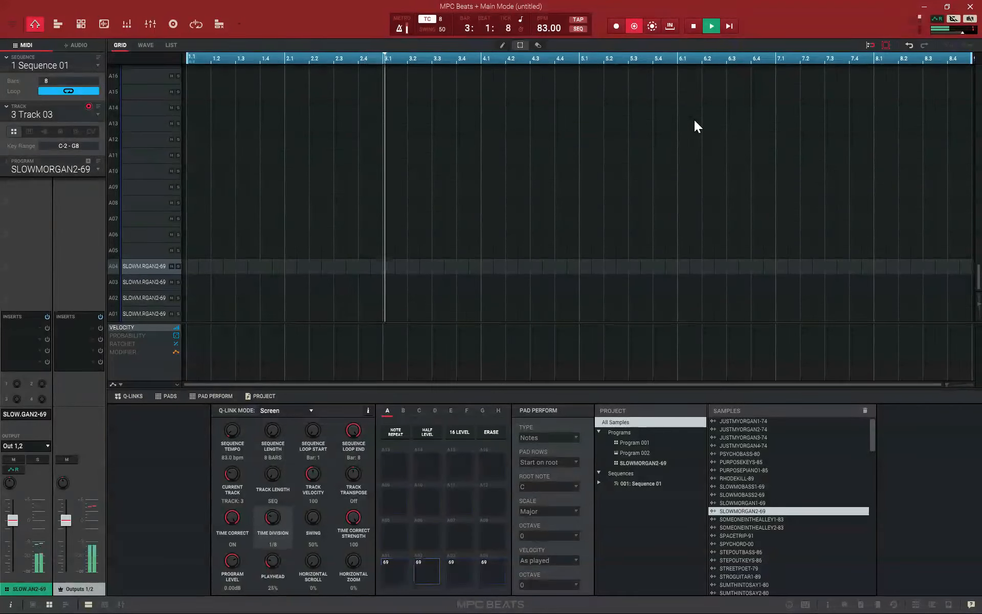
key("x")
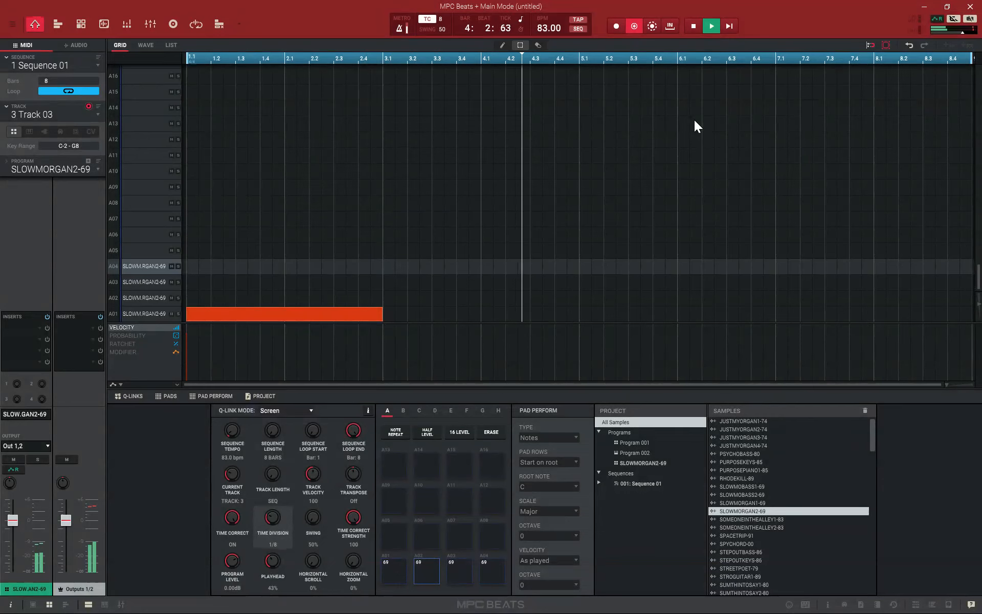
key("z")
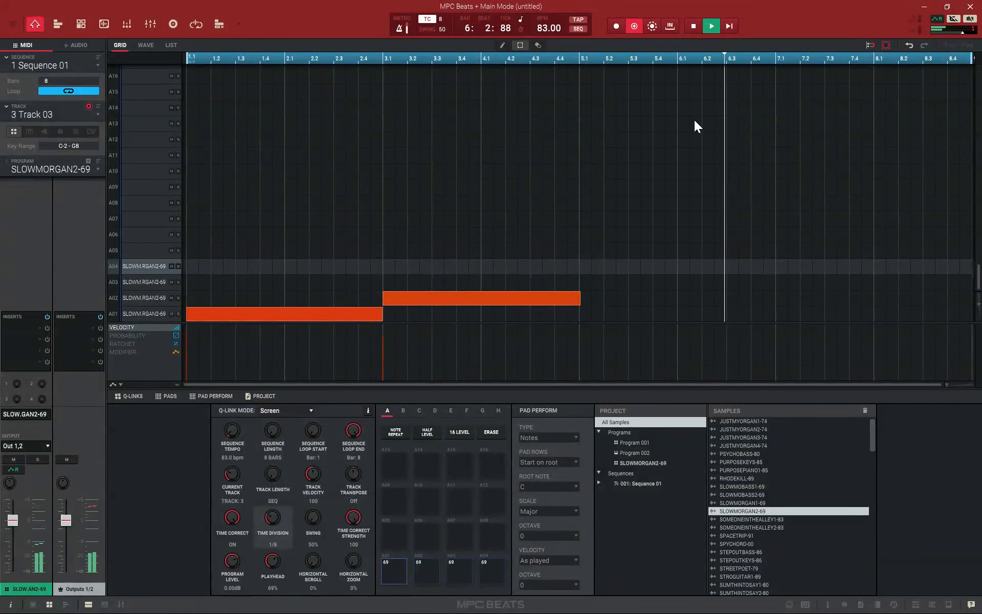
key("x")
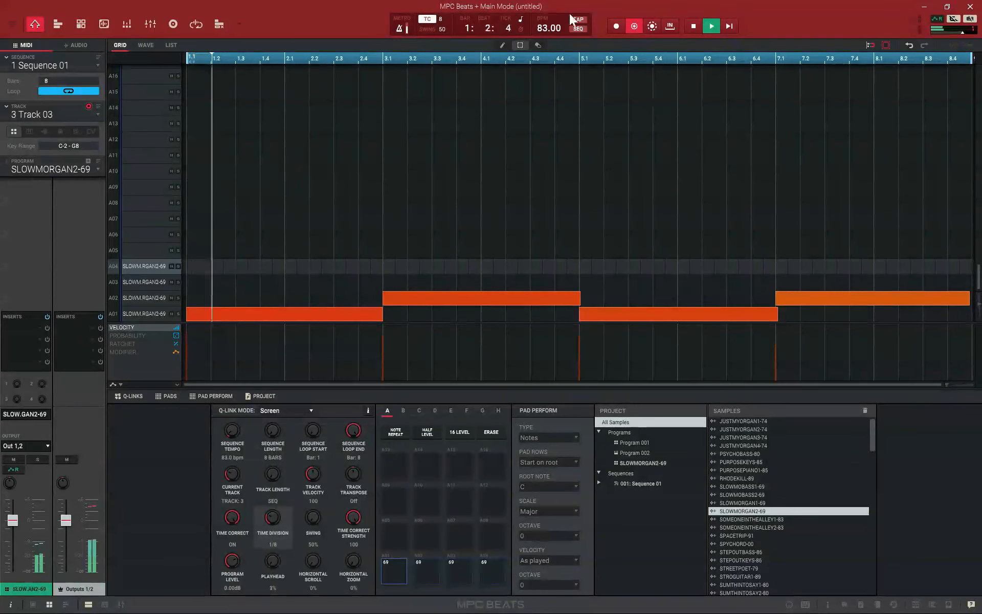
left_click(401, 31)
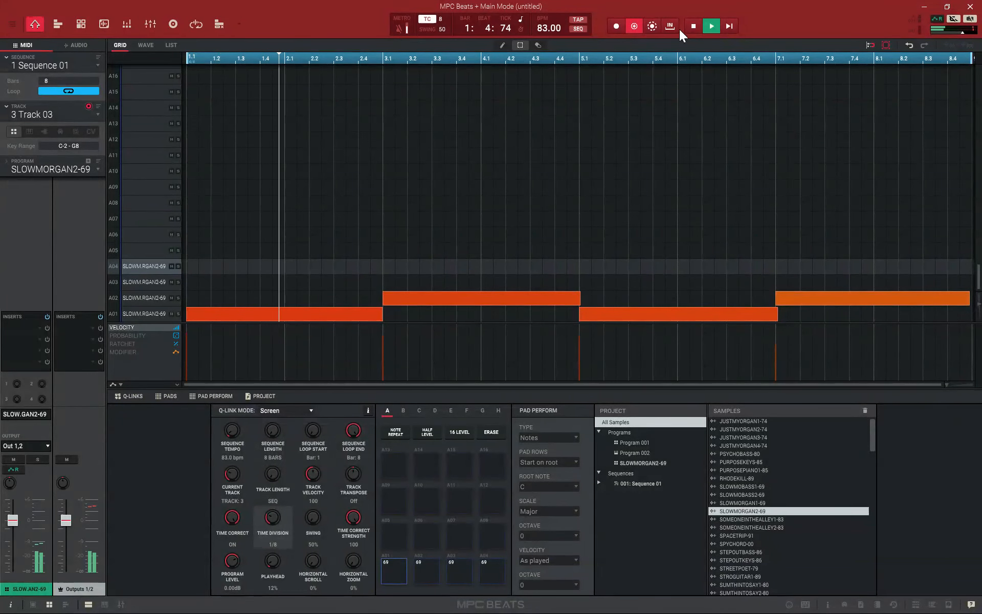
left_click(694, 24)
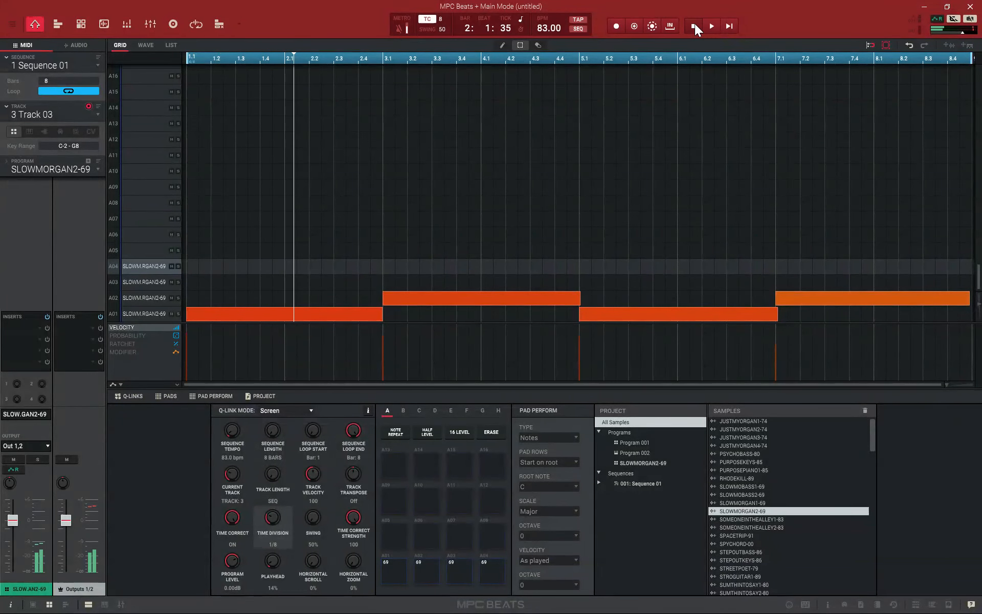
Overdub an 808 bass line across the 8 bars on the 808 track over the chopped sample
left_click(97, 112)
left_click(72, 136)
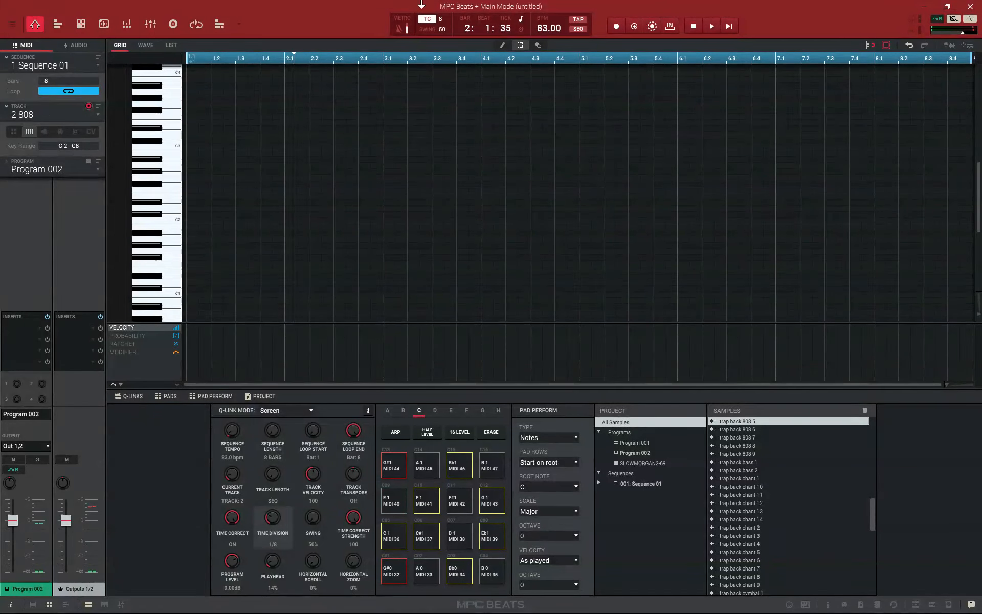
left_click(726, 28)
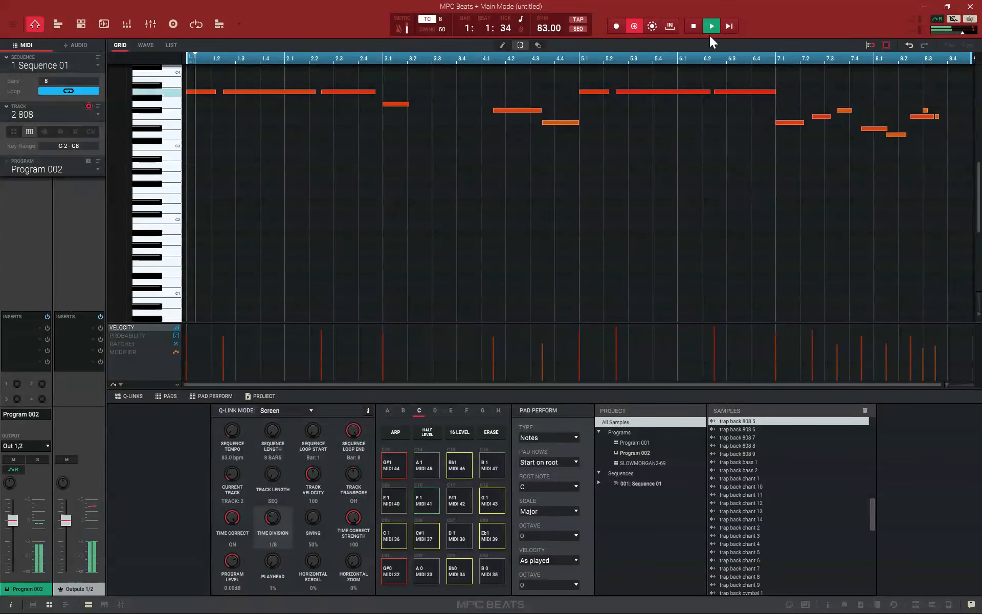
left_click(694, 26)
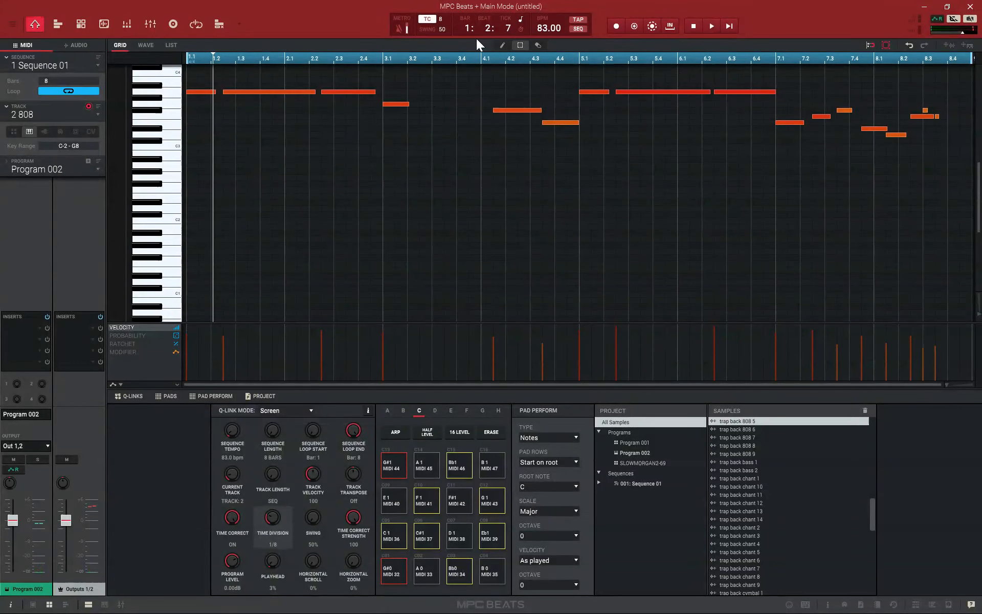
Delete all 808 notes from bar 3 onward and play the sequence from the start
left_click_drag(384, 88, 921, 174)
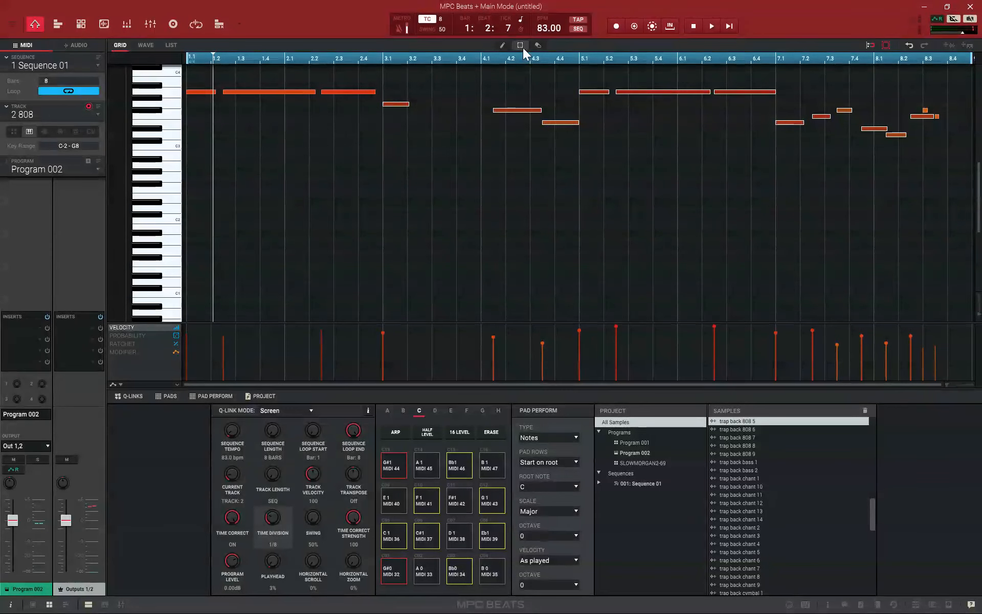
left_click_drag(394, 69, 835, 210)
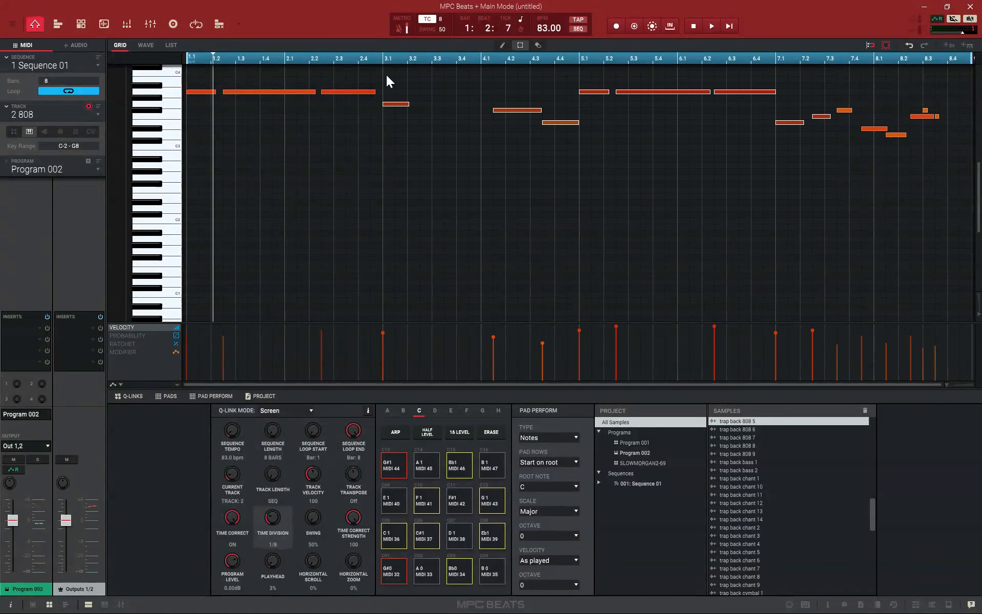
left_click_drag(385, 72, 956, 225)
key("Delete")
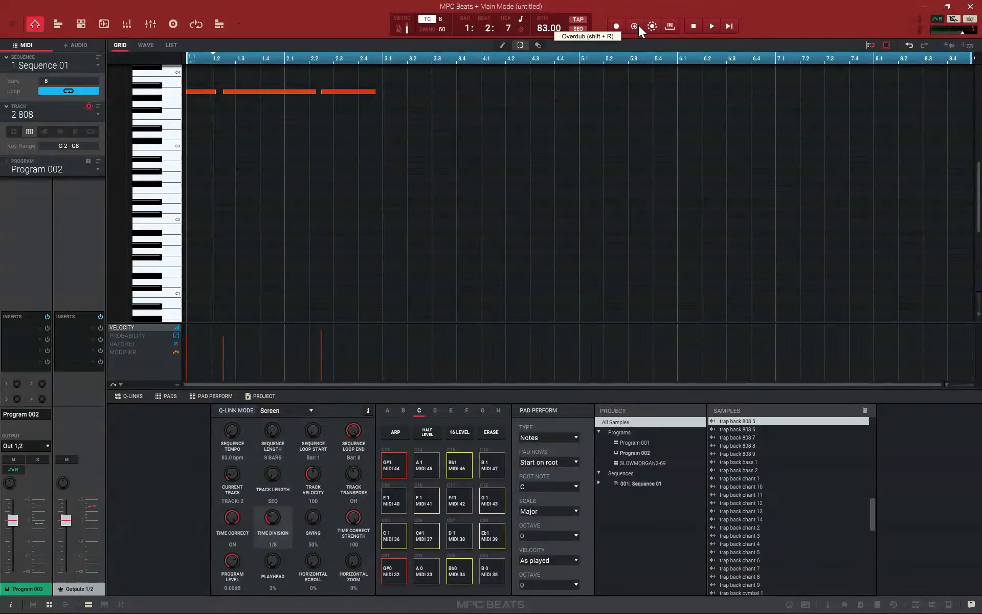
left_click(728, 26)
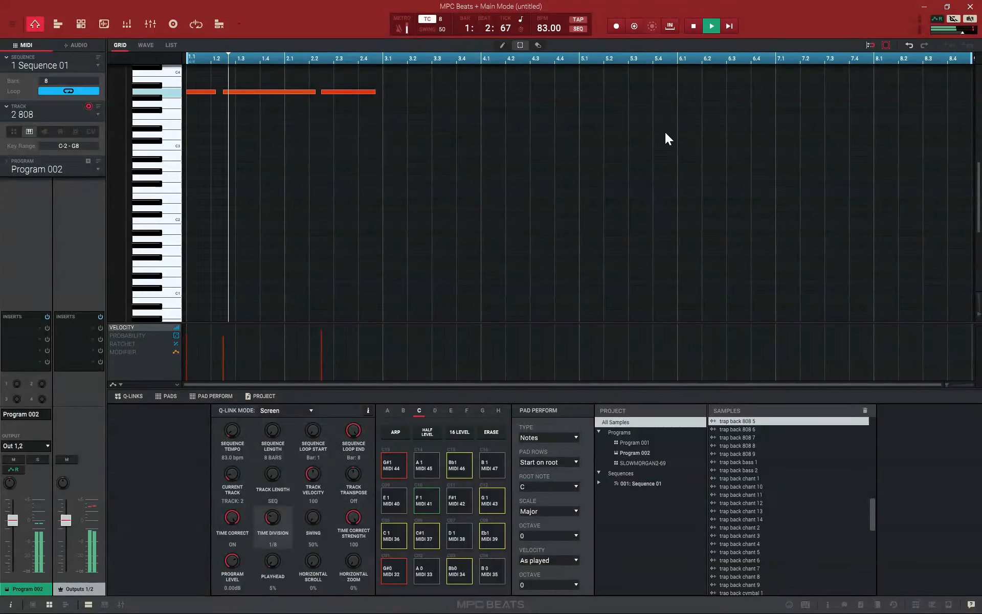
Overdub three lower 808 notes across bars 3 and 4, stop playback, and shorten the sequence to 4 bars
left_click(634, 26)
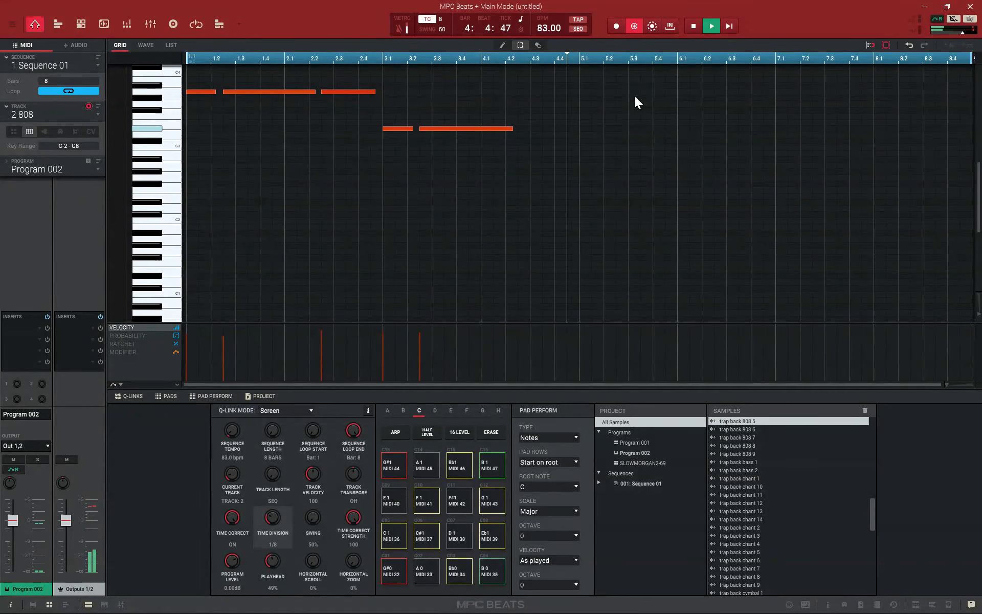
left_click(693, 26)
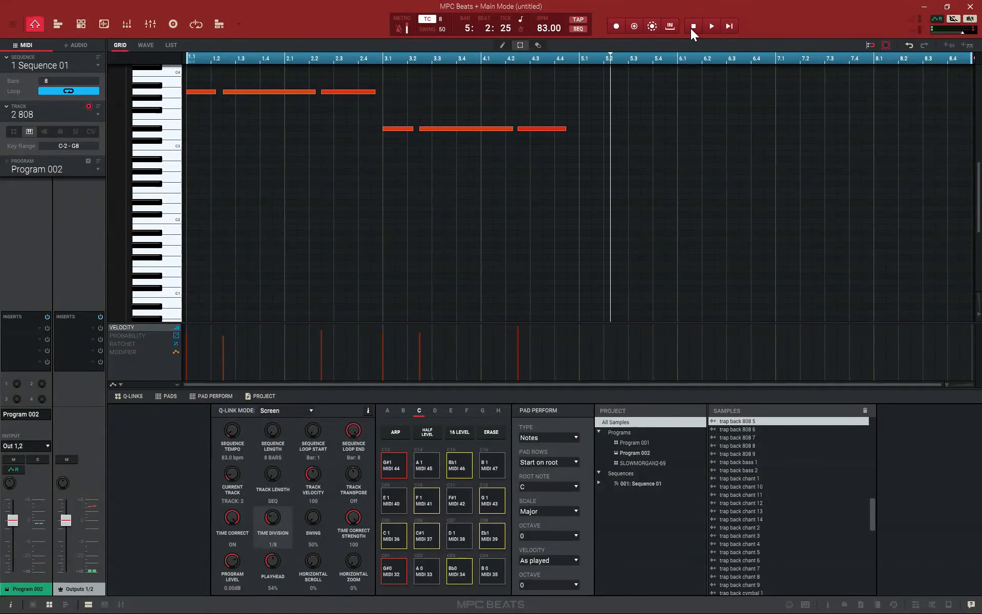
left_click(58, 81)
type("4")
key("Return")
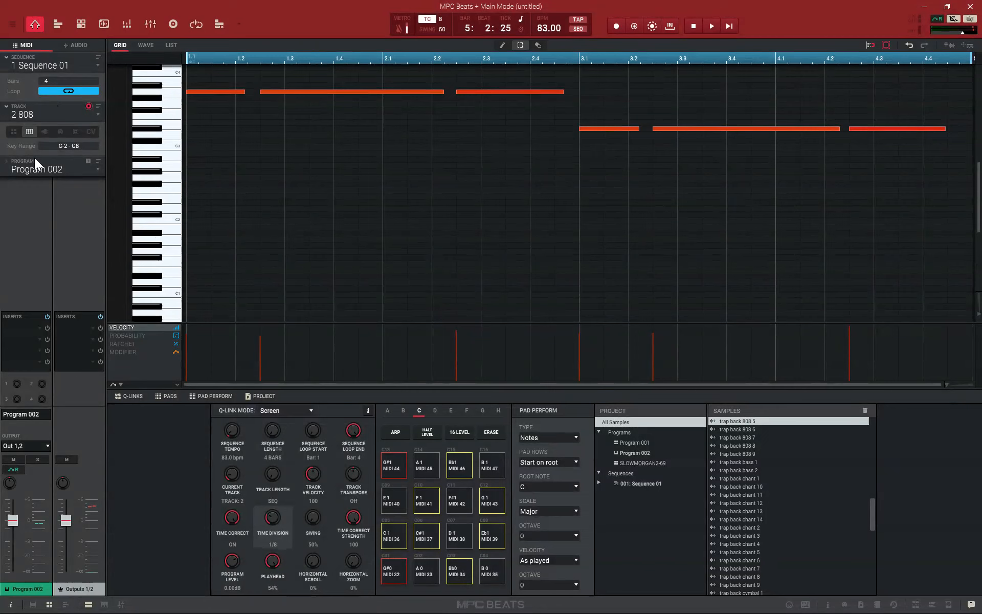
Select unused track 4 and make it a plugin instrument track
left_click(96, 116)
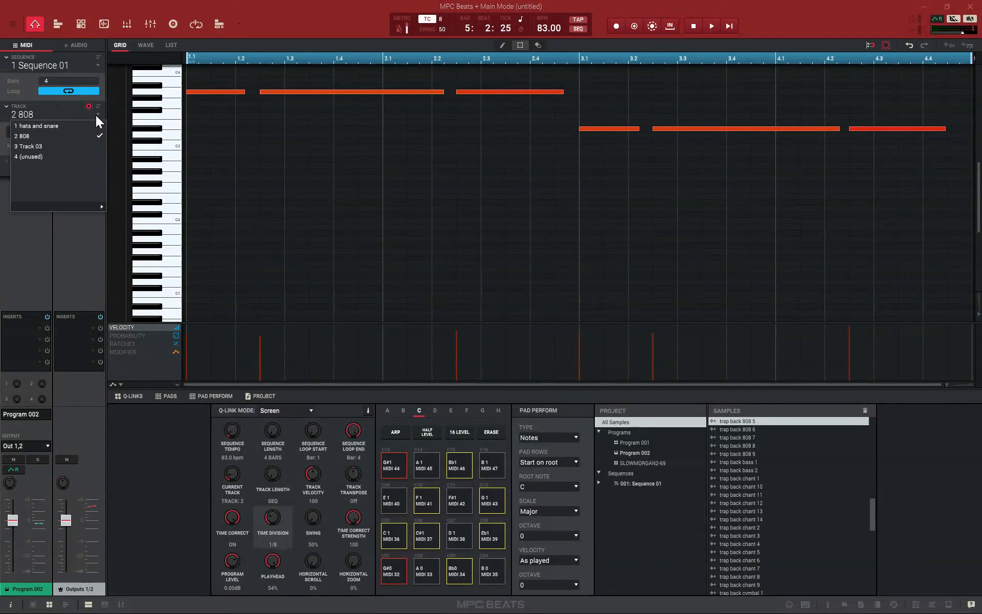
left_click(62, 156)
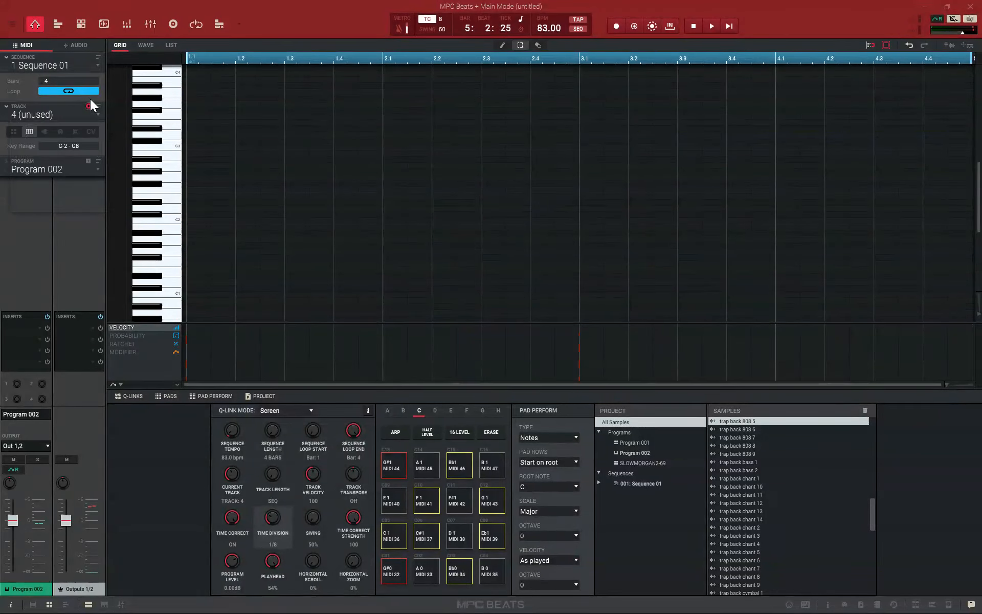
left_click(45, 131)
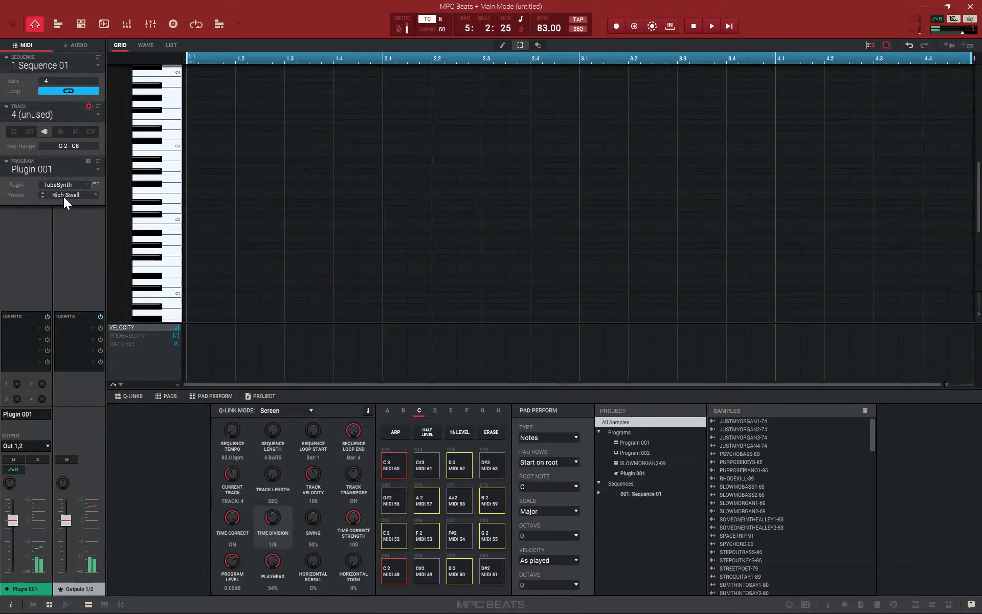
Look through the available MPC plugins and the TubeSynth preset categories, such as Lead and Pad, without choosing one
left_click(85, 185)
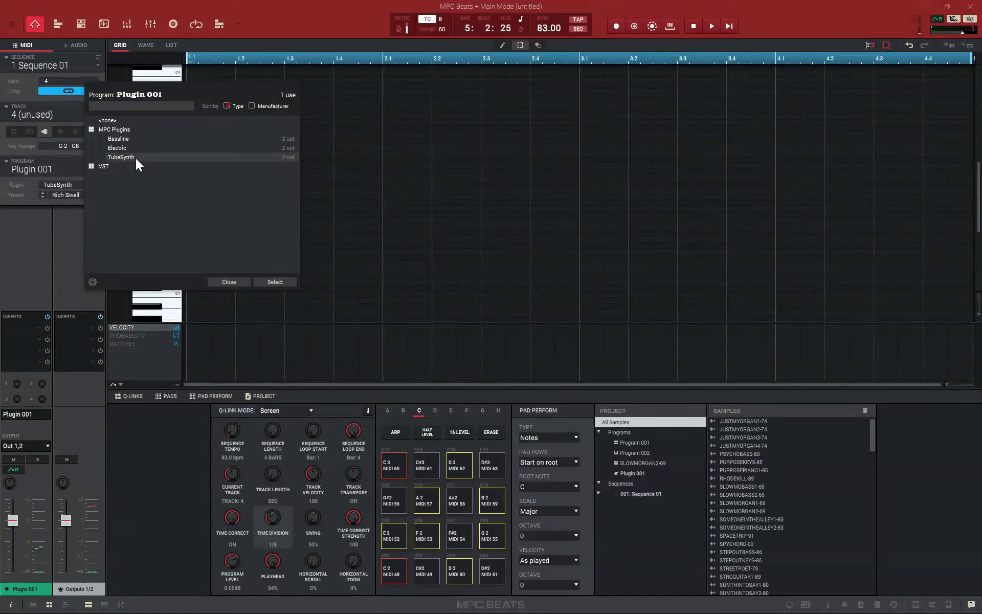
left_click(229, 282)
left_click(94, 195)
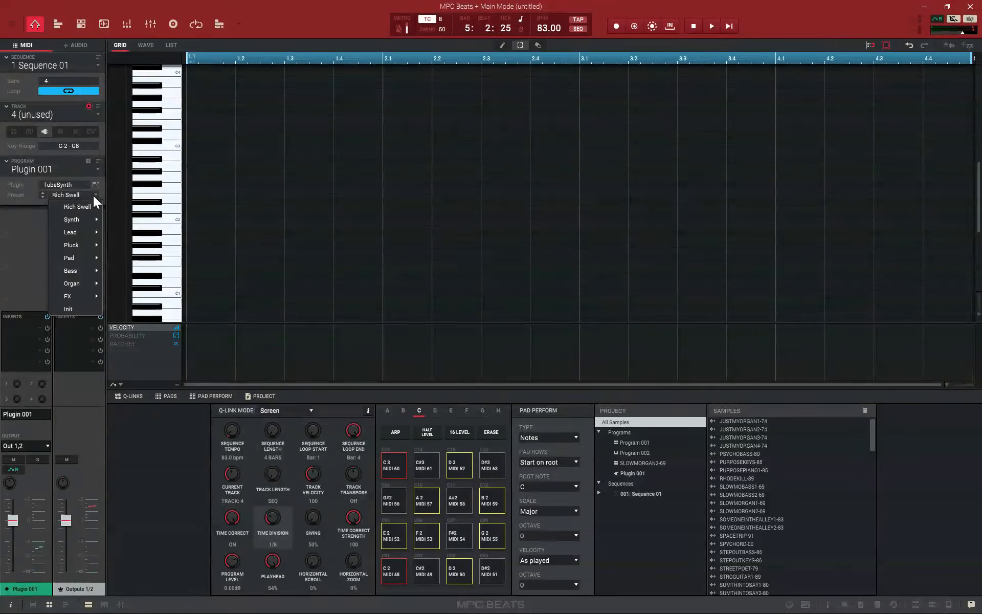
mouse_move(86, 221)
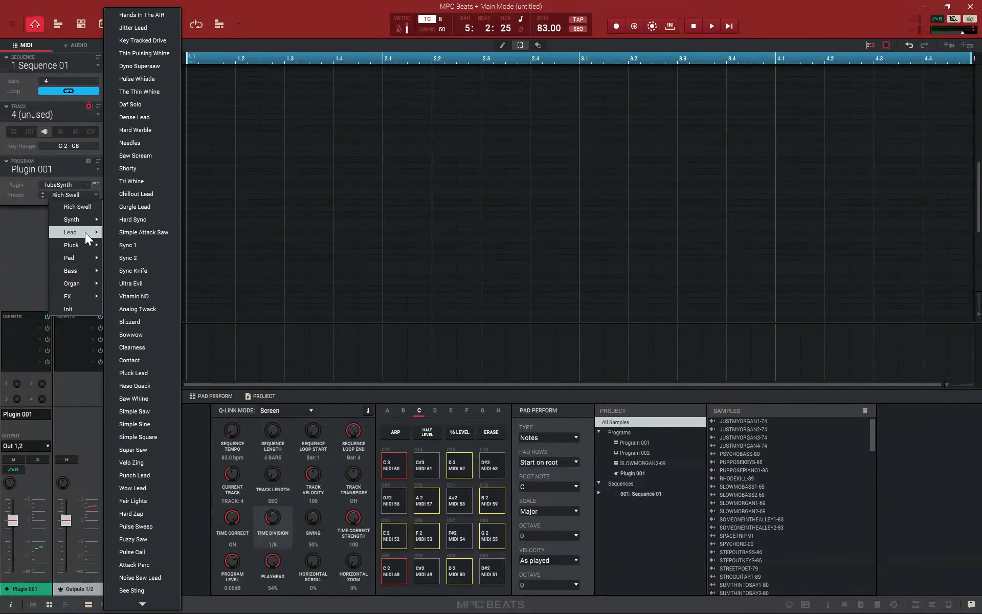
mouse_move(81, 246)
mouse_move(76, 272)
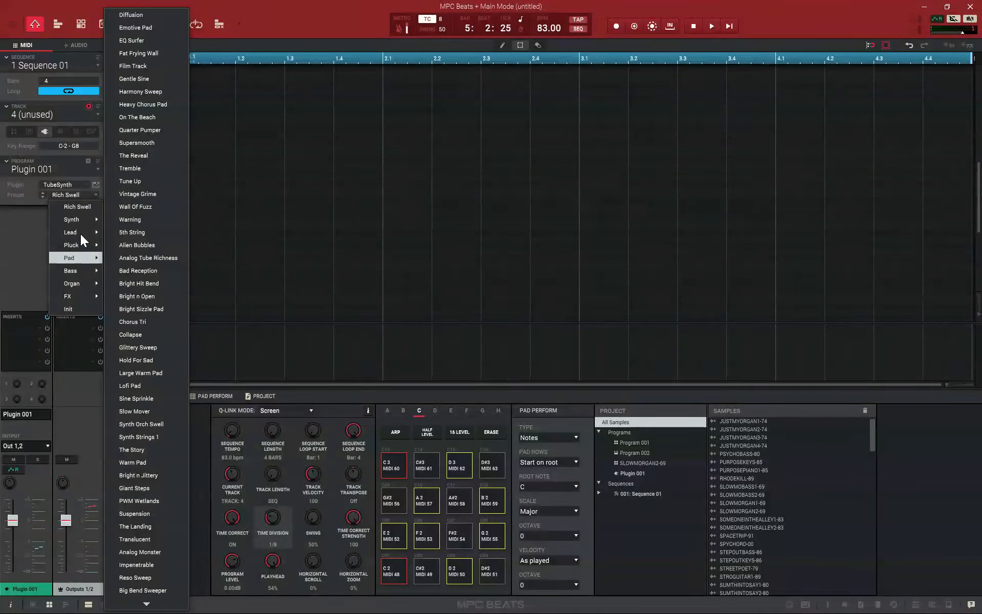
left_click(26, 241)
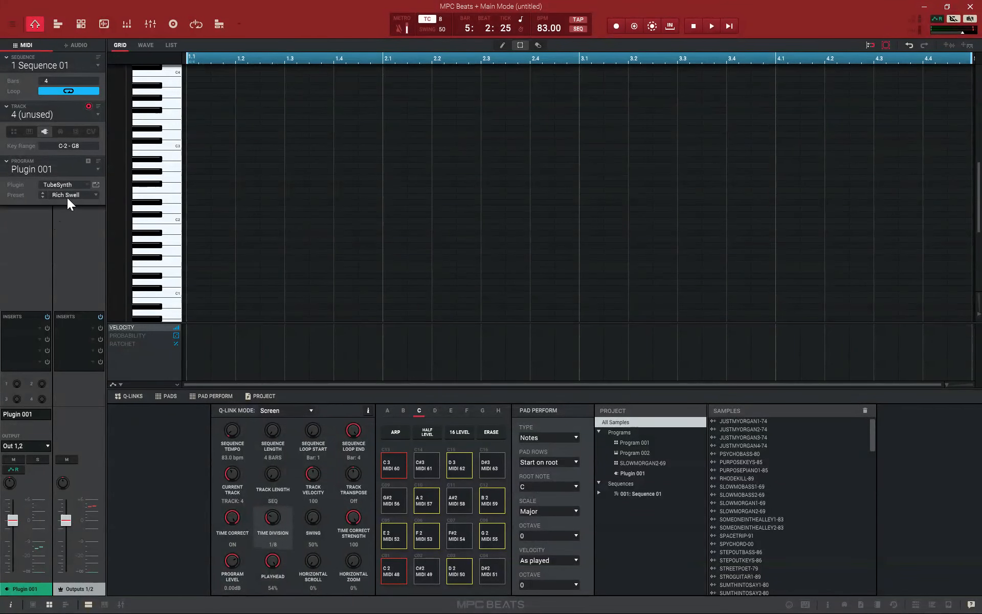
Load the OCTANE VST instrument on track 4 and open its plugin window
left_click(85, 184)
left_click(92, 165)
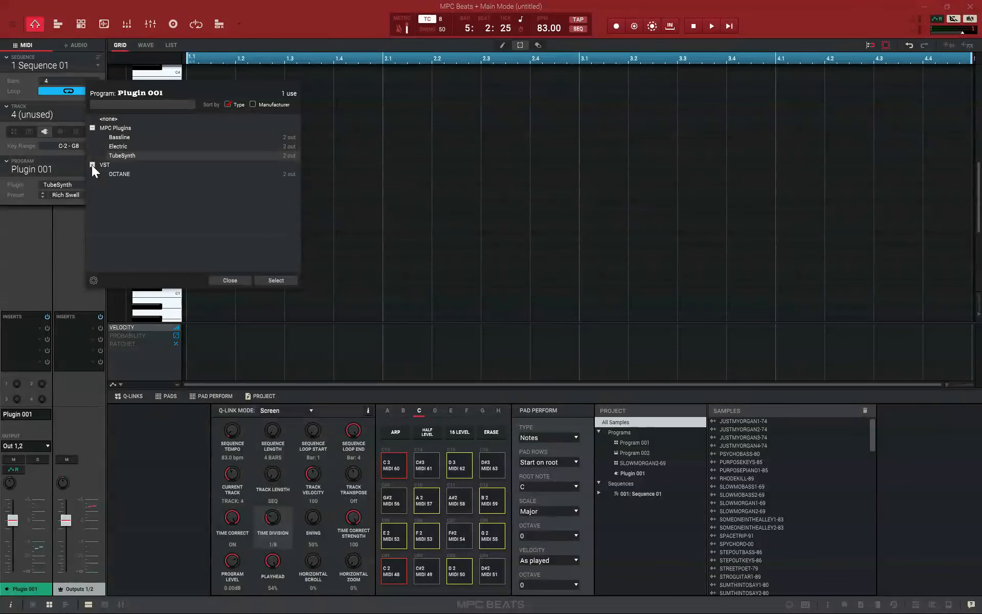
left_click(124, 174)
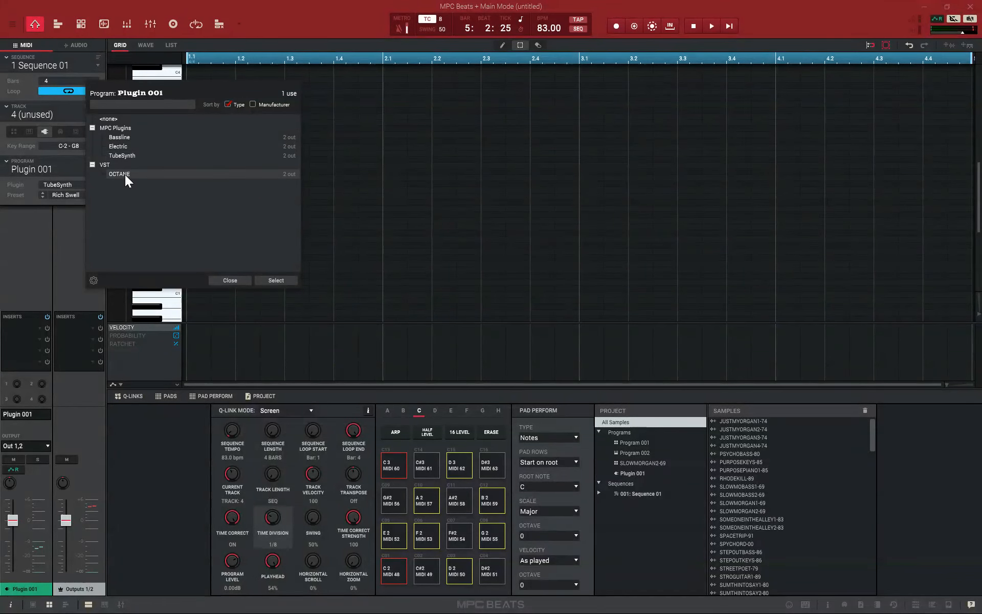
left_click(276, 280)
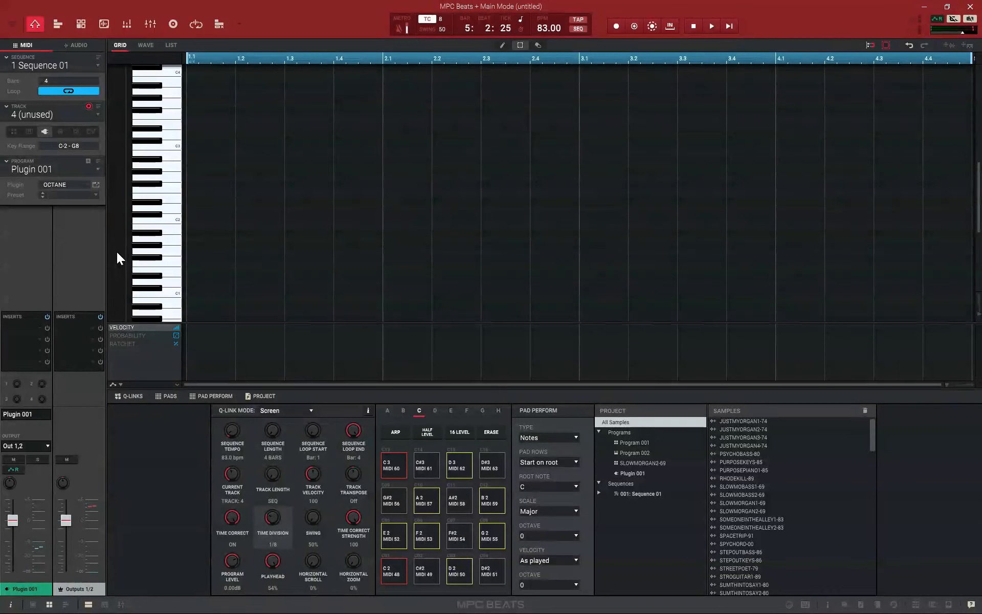
left_click(96, 185)
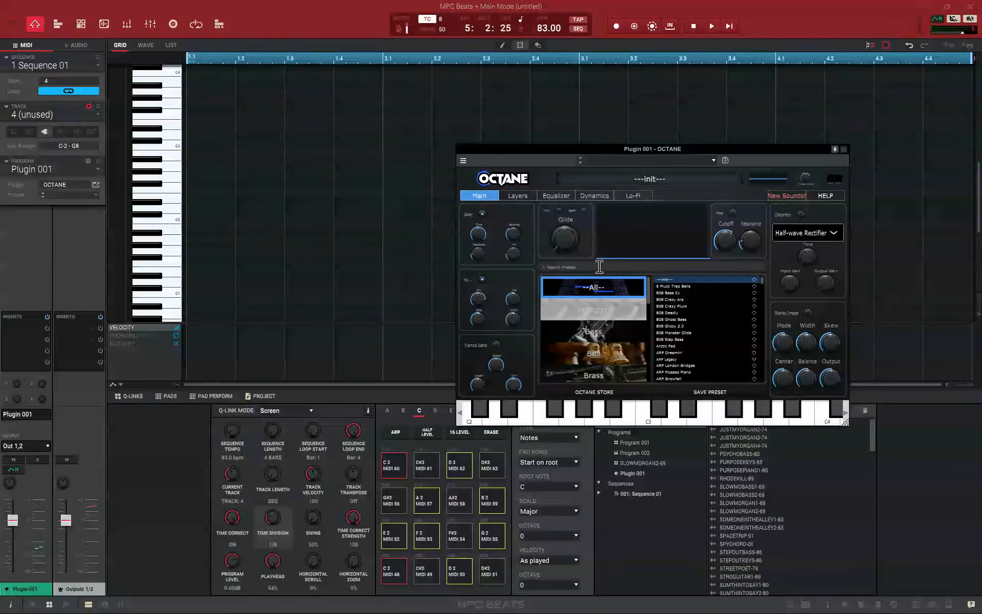
Audition the OCTANE pad preset FS1R Light Years and the pluck presets Let's Go To Bed and Guitar Pluck, returning to Let's Go To Bed
scroll(704, 347, "down", 5)
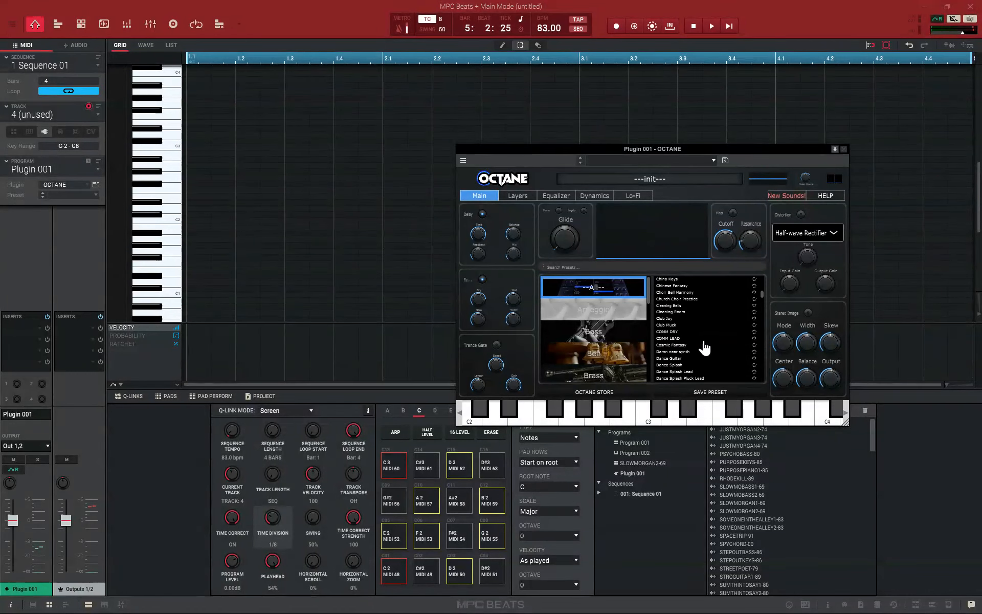
scroll(637, 360, "down", 3)
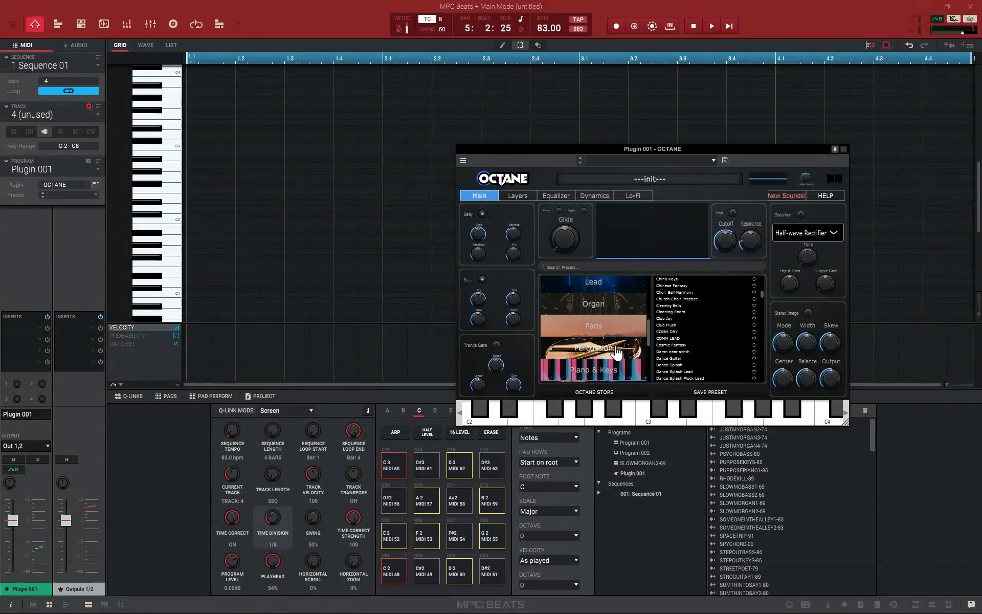
left_click(609, 326)
left_click(684, 307)
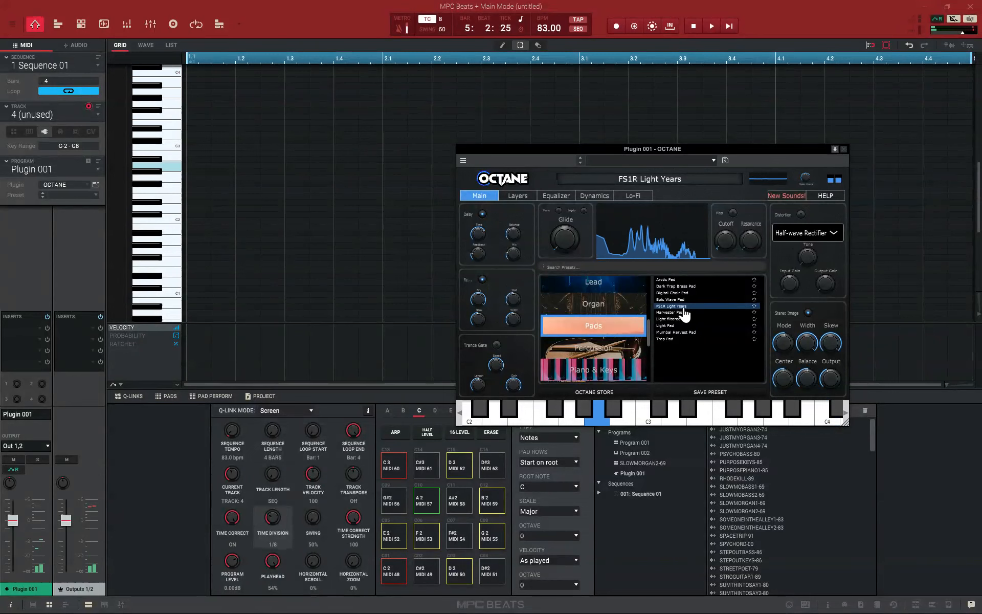
left_click(640, 371)
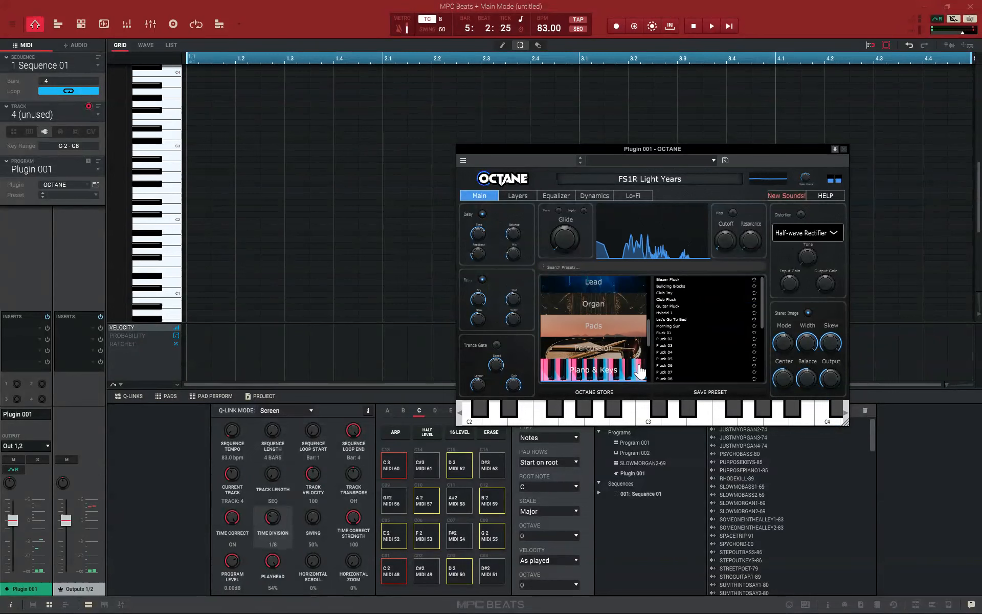
left_click(677, 320)
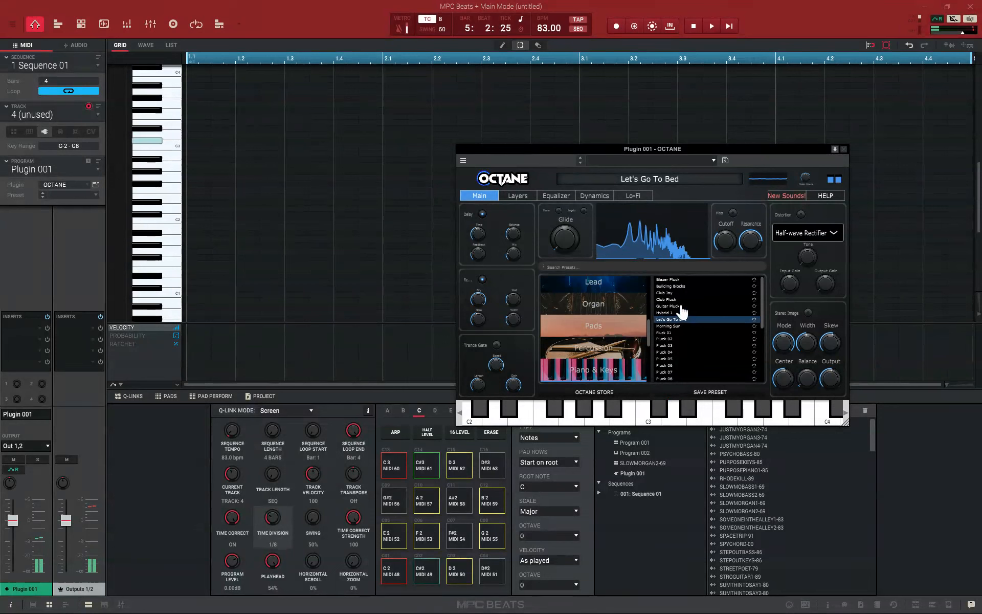
left_click(682, 306)
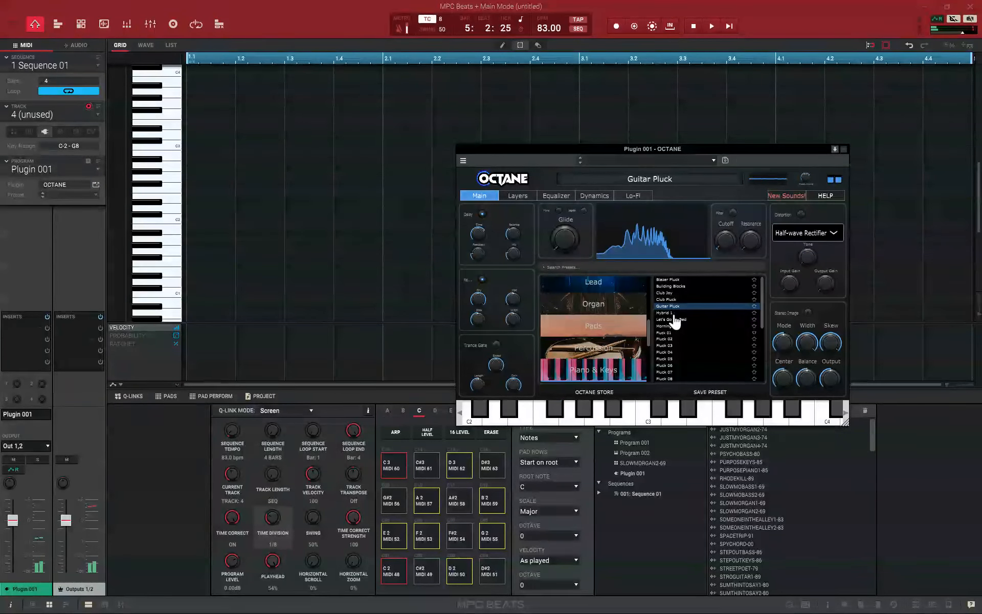
left_click(677, 319)
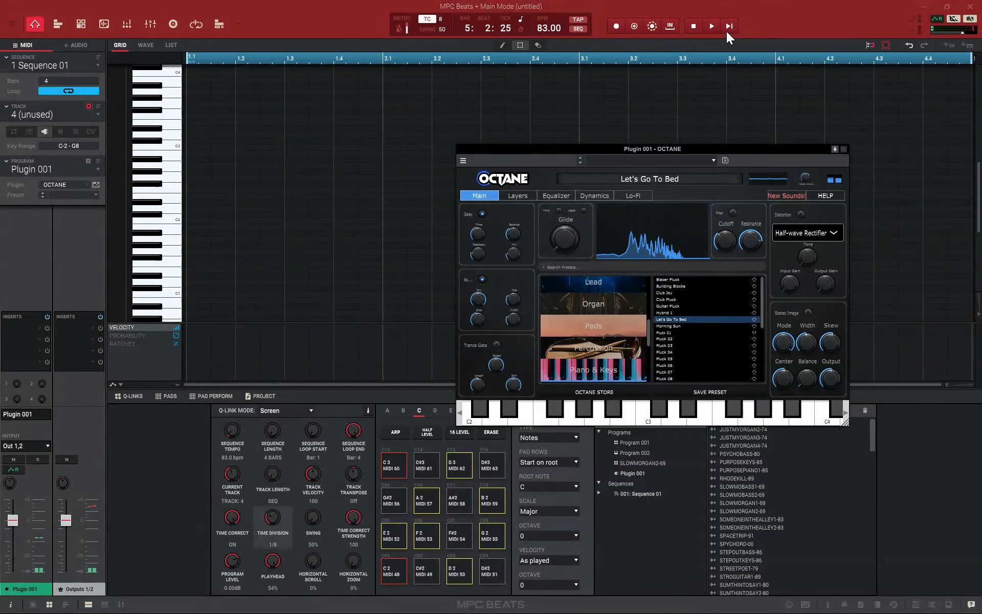
Play the beat and audition the OCTANE presets London Bricks from Bell and Metro Guitar from Guitar over it
left_click(711, 26)
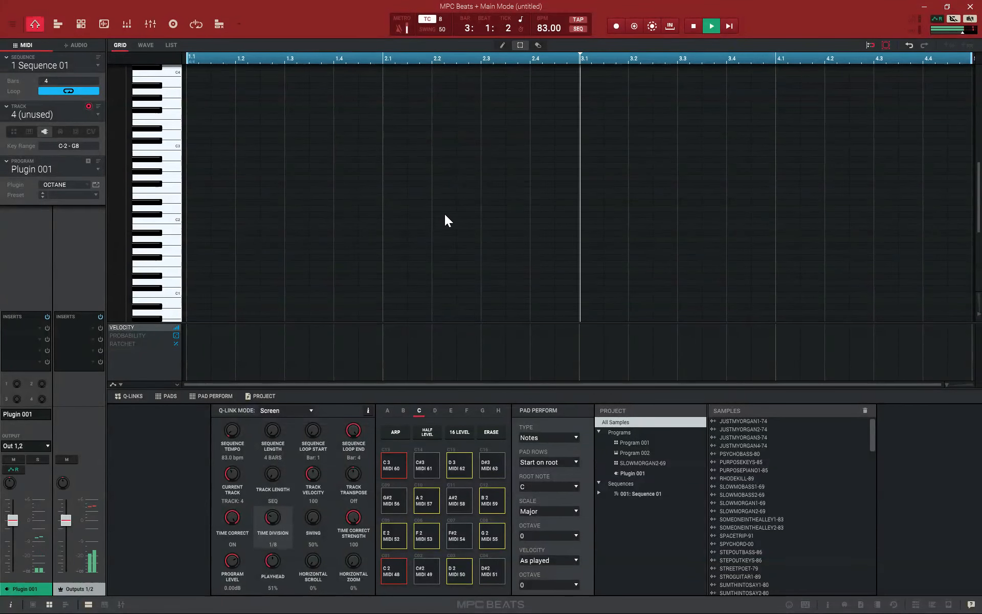
left_click(95, 184)
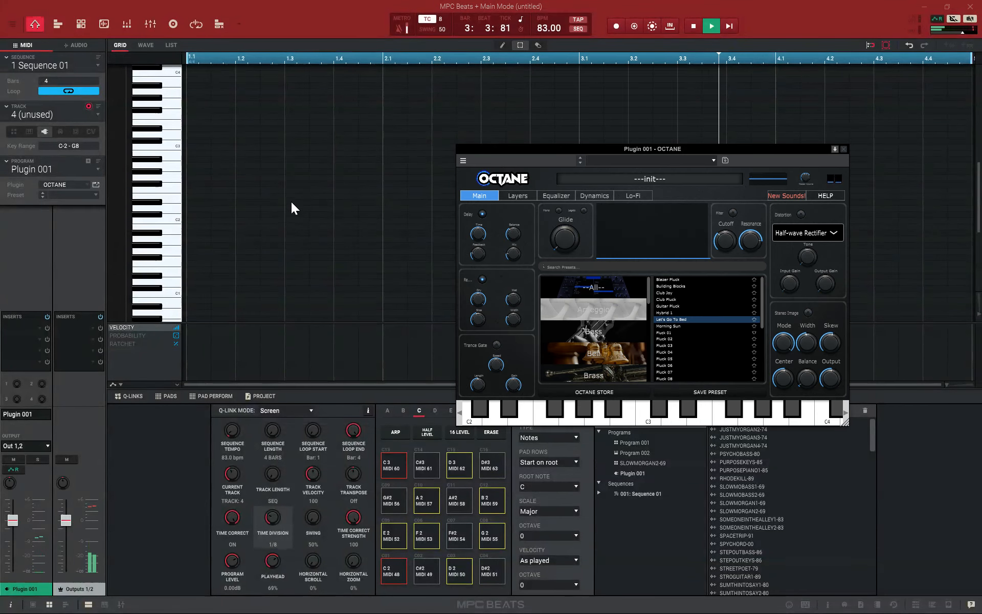
left_click(601, 355)
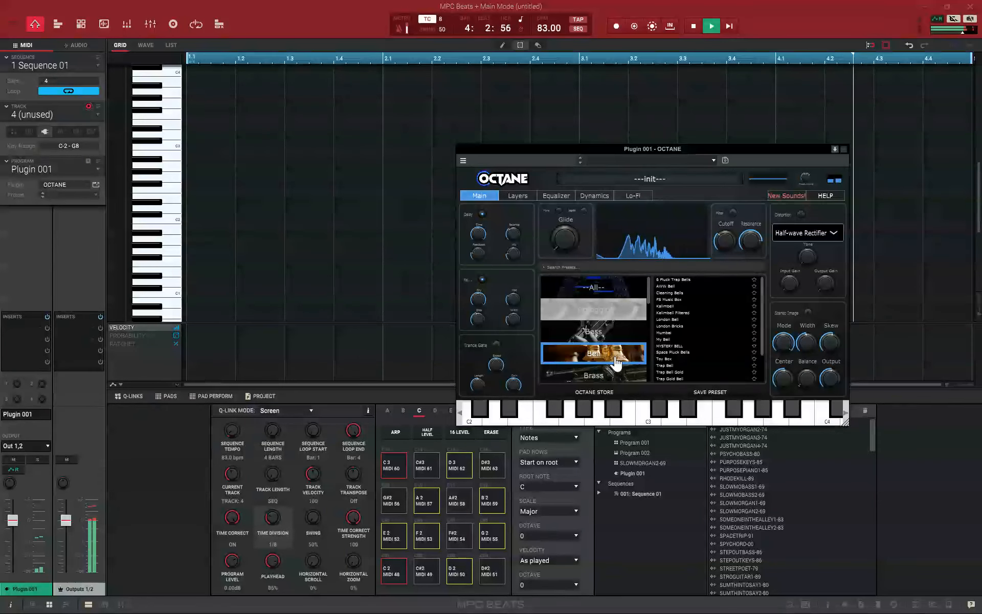
left_click(666, 326)
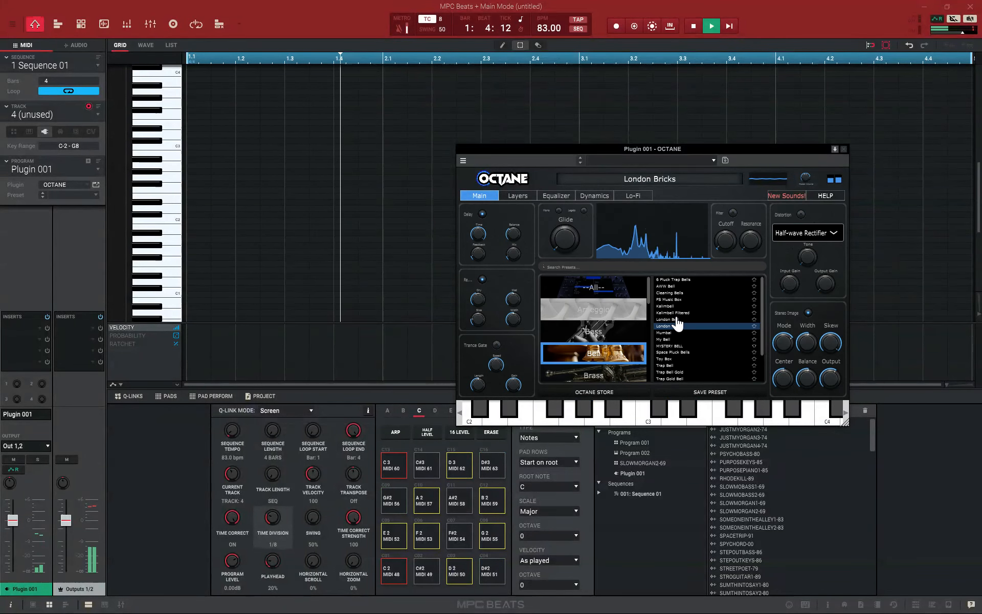
scroll(612, 358, "down", 5)
left_click(573, 291)
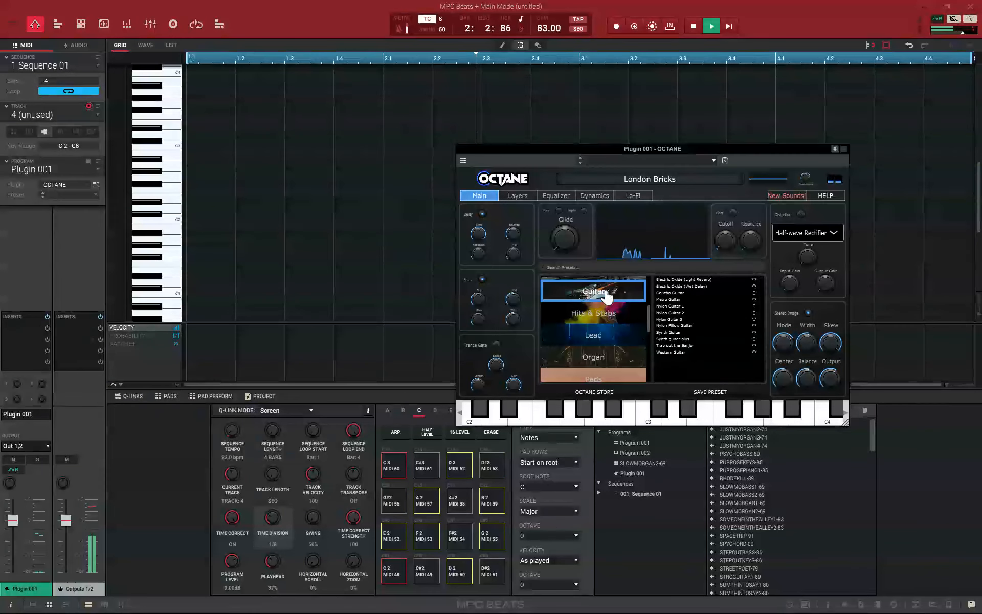
left_click(686, 300)
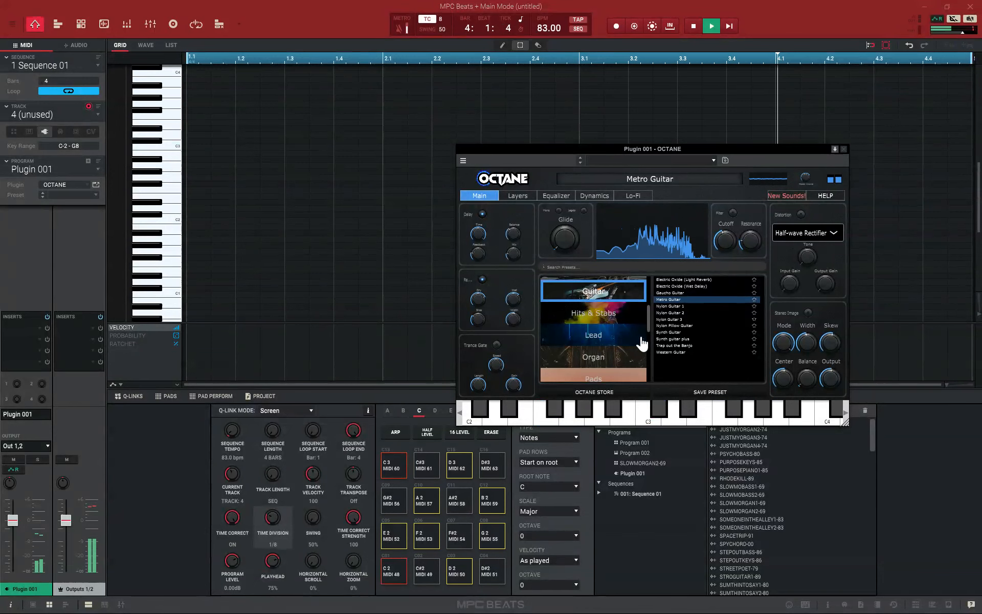
Load the Dance Splash Pluck Lead preset from OCTANE's Lead category, try it over the beat, and stop playback
left_click(619, 341)
left_click(701, 326)
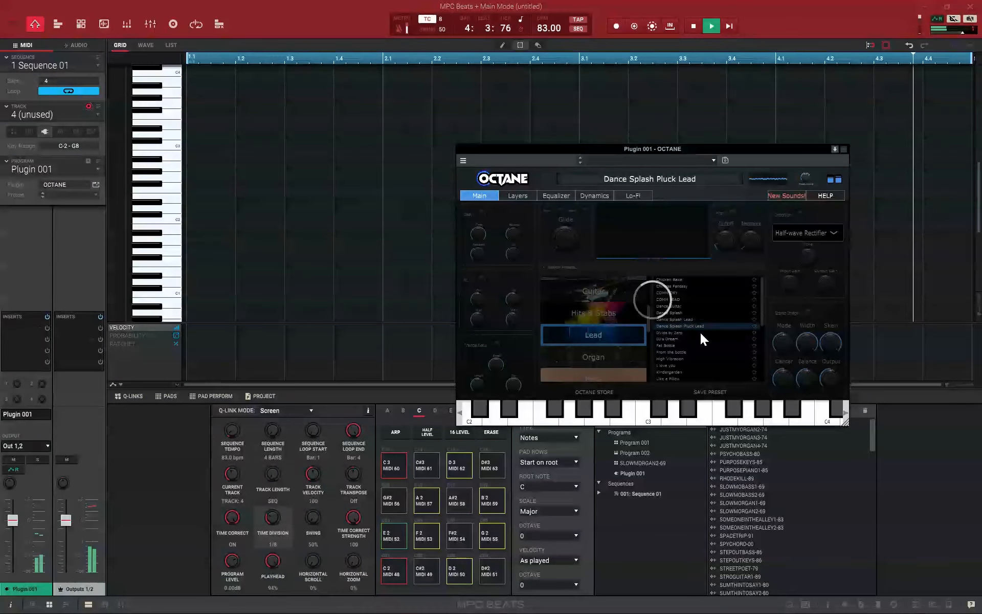
scroll(701, 335, "down", 5)
scroll(701, 342, "up", 5)
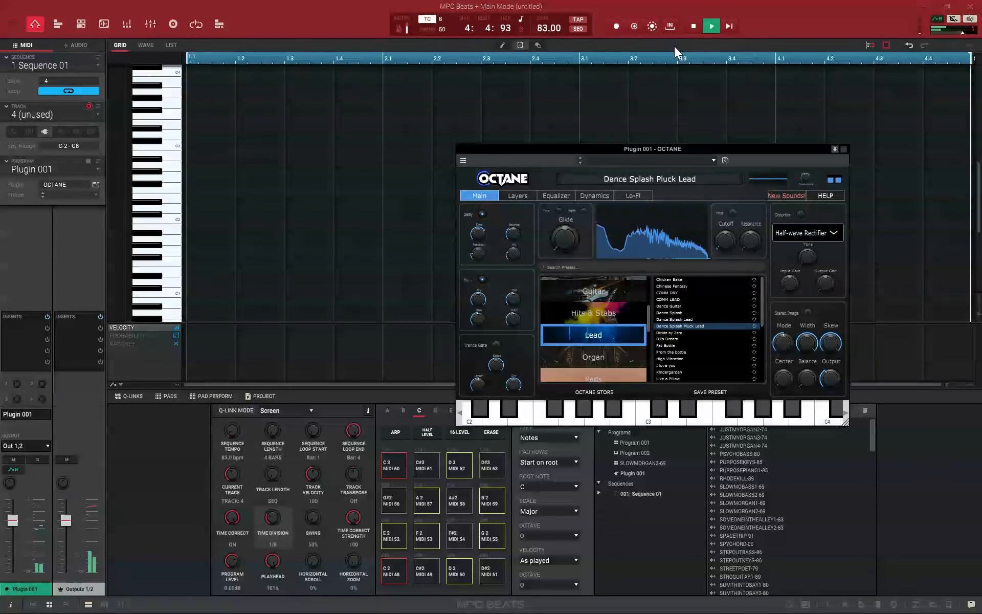
left_click(689, 31)
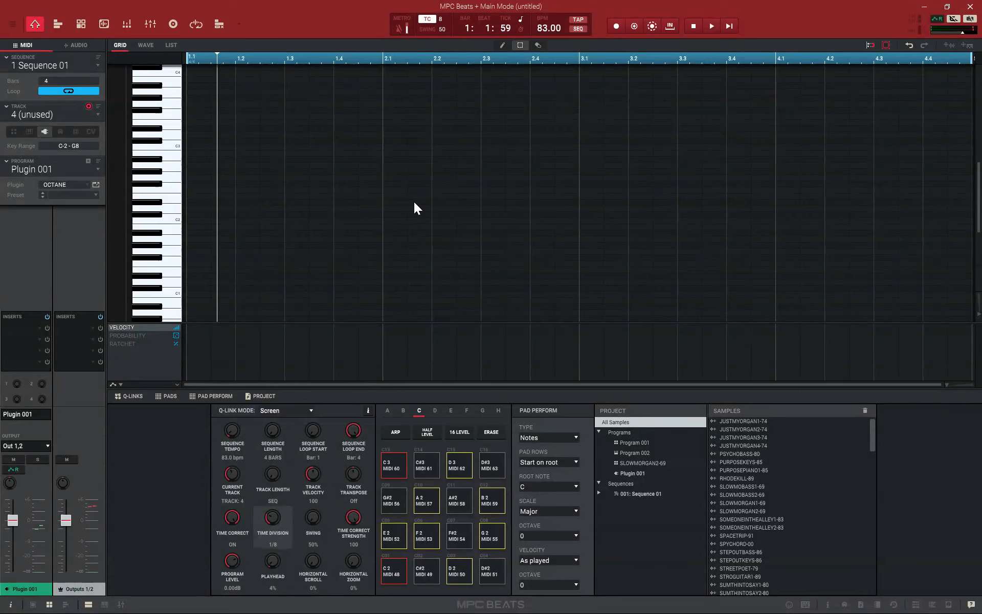
Switch to Track Mute mode and play the 4-bar sequence
left_click(97, 114)
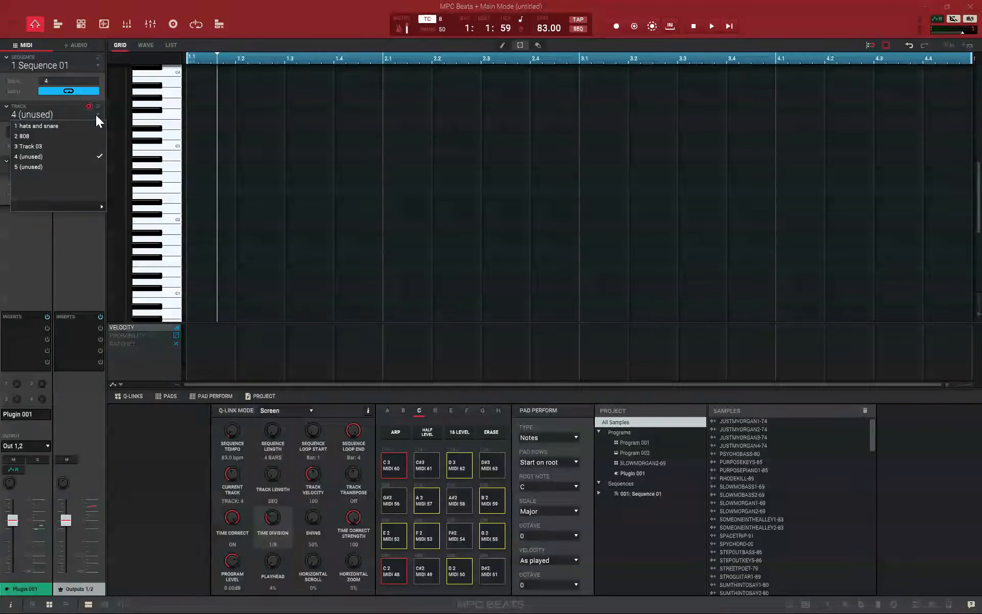
left_click(232, 21)
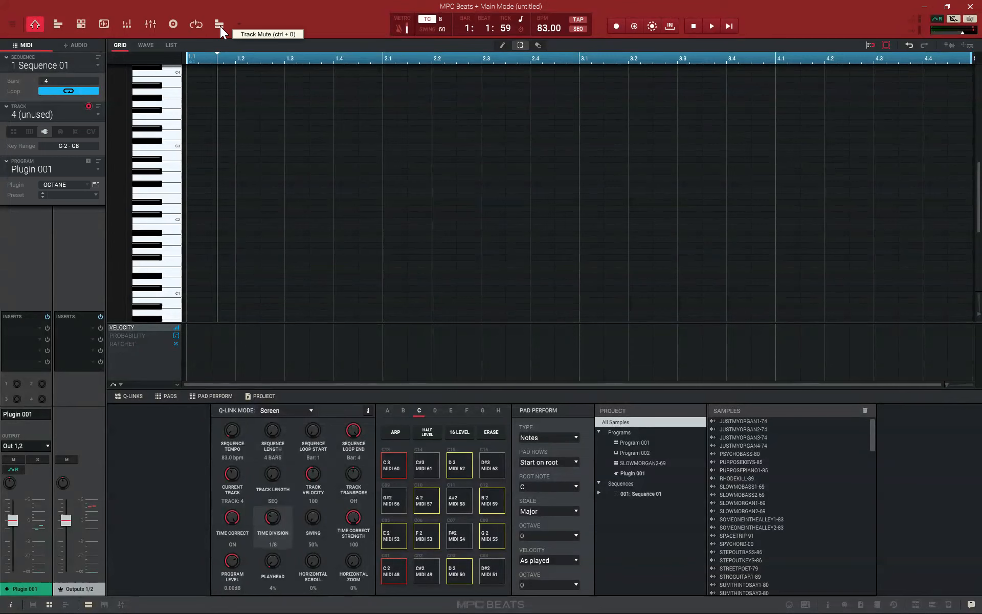
left_click(220, 26)
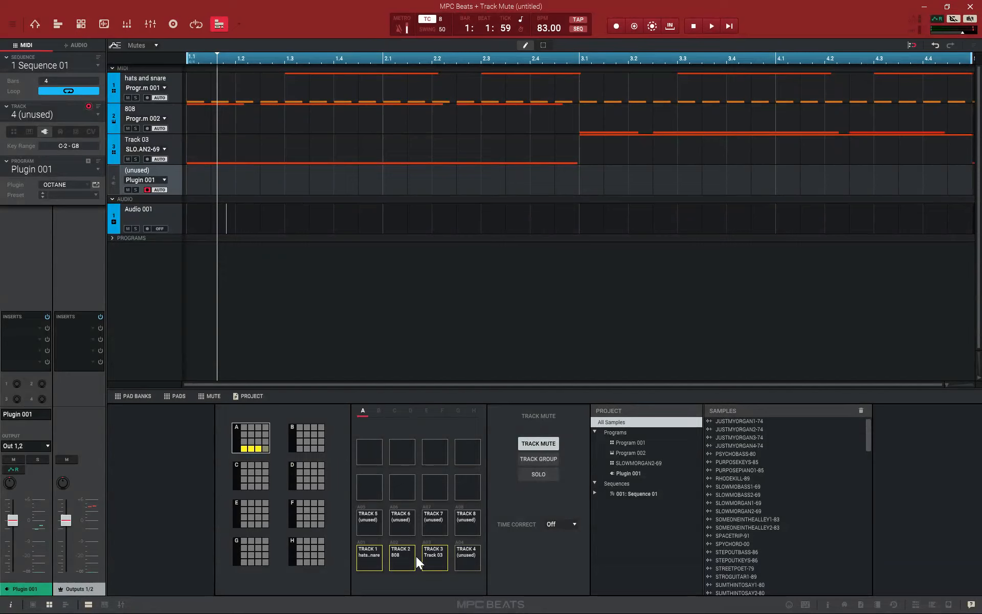
left_click(712, 26)
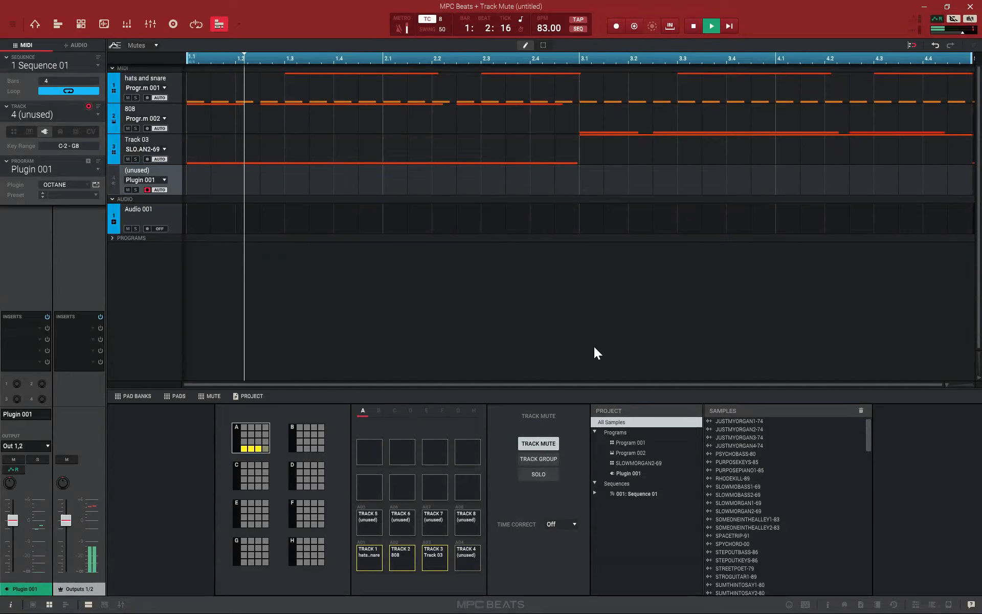
Mute and unmute the hats and snare, 808 and sample tracks in varying combinations during playback, ending with all three unmuted
left_click(426, 559)
left_click(407, 560)
left_click(426, 559)
left_click(361, 558)
left_click(408, 558)
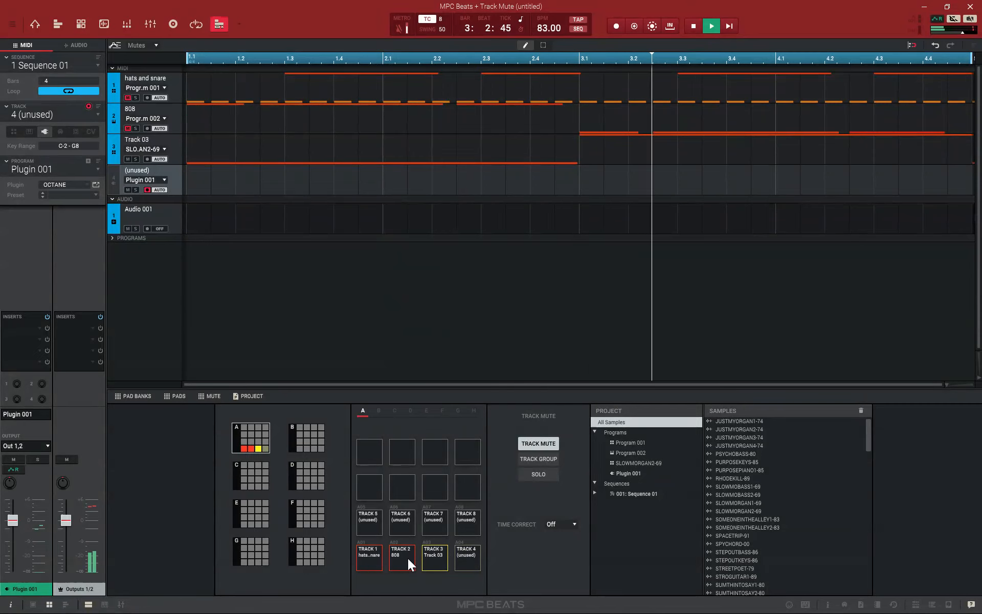
left_click(429, 558)
left_click(382, 563)
left_click(400, 561)
left_click(426, 558)
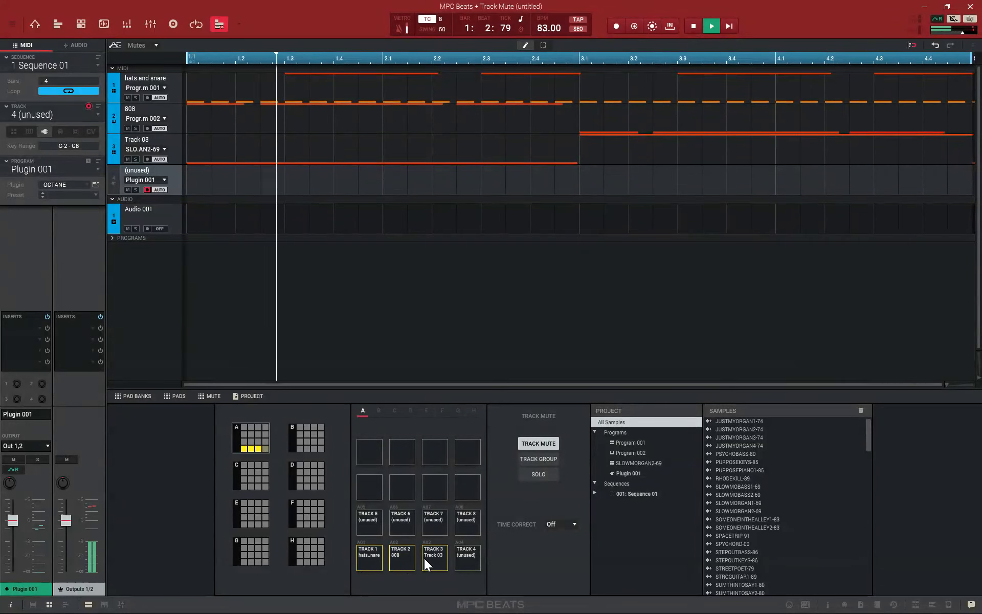
Briefly mute and restore the 808 track, do the same with the hats and snare track, and stop playback
left_click(407, 561)
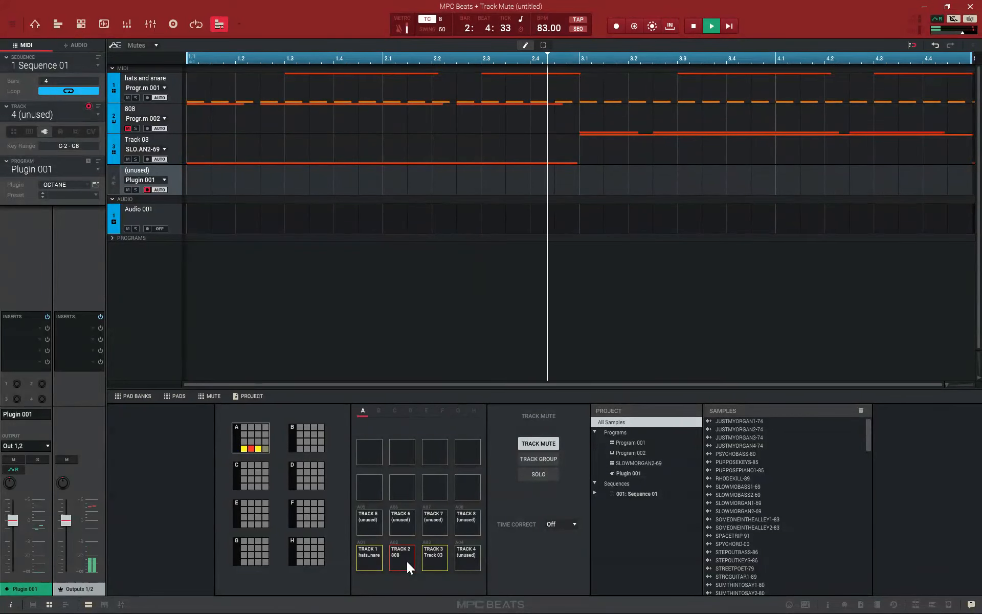
left_click(406, 561)
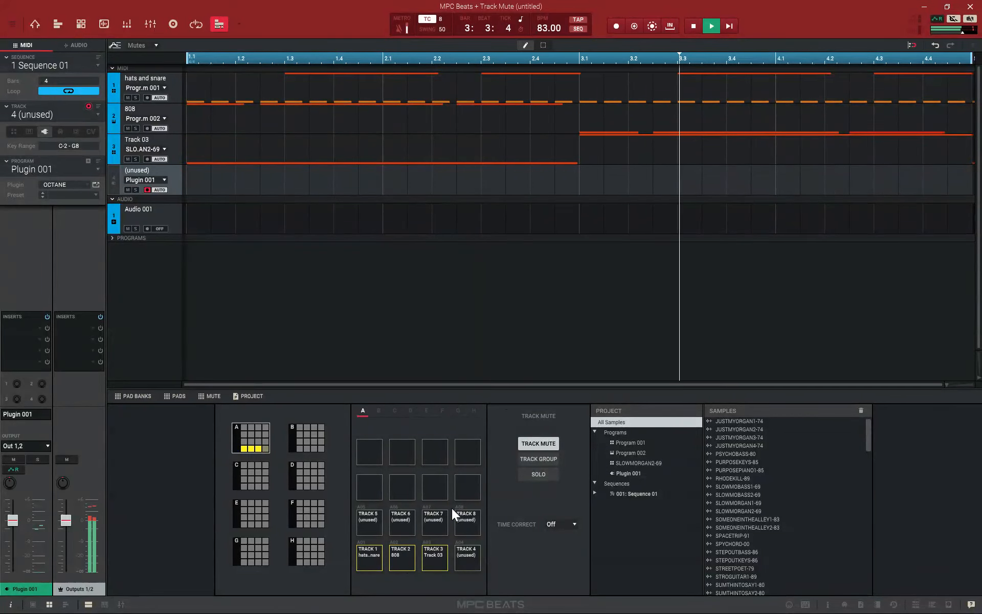
left_click(361, 556)
left_click(360, 556)
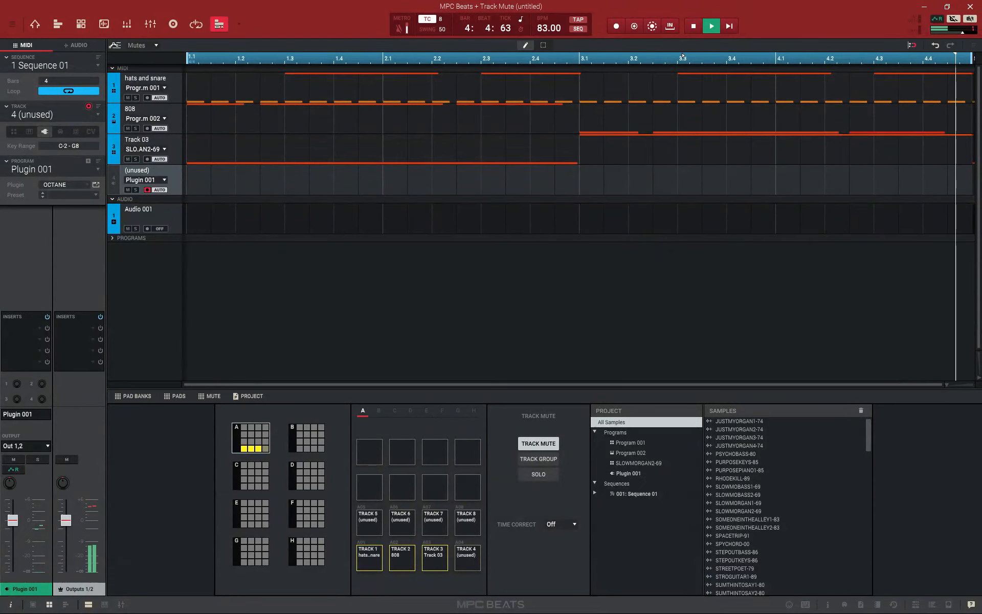
left_click(695, 27)
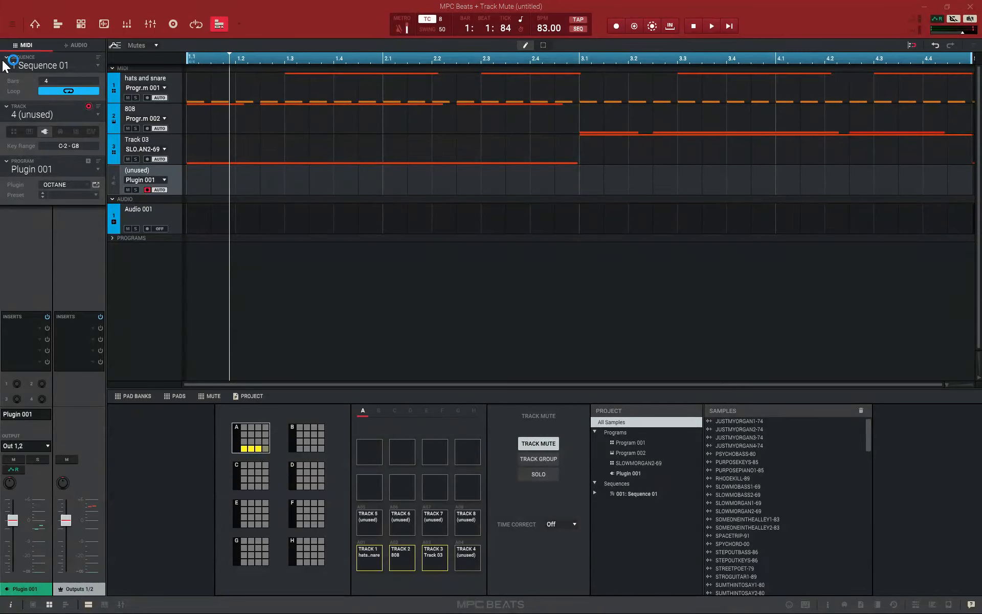
Return to Main Mode and review the available project save commands and export formats without choosing one
left_click(36, 24)
left_click(12, 27)
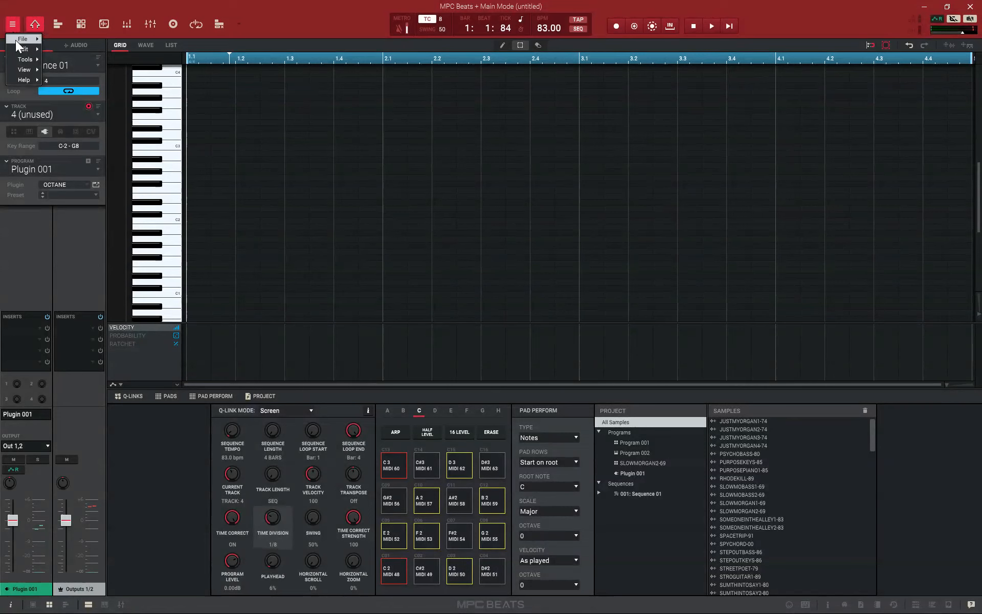
mouse_move(15, 40)
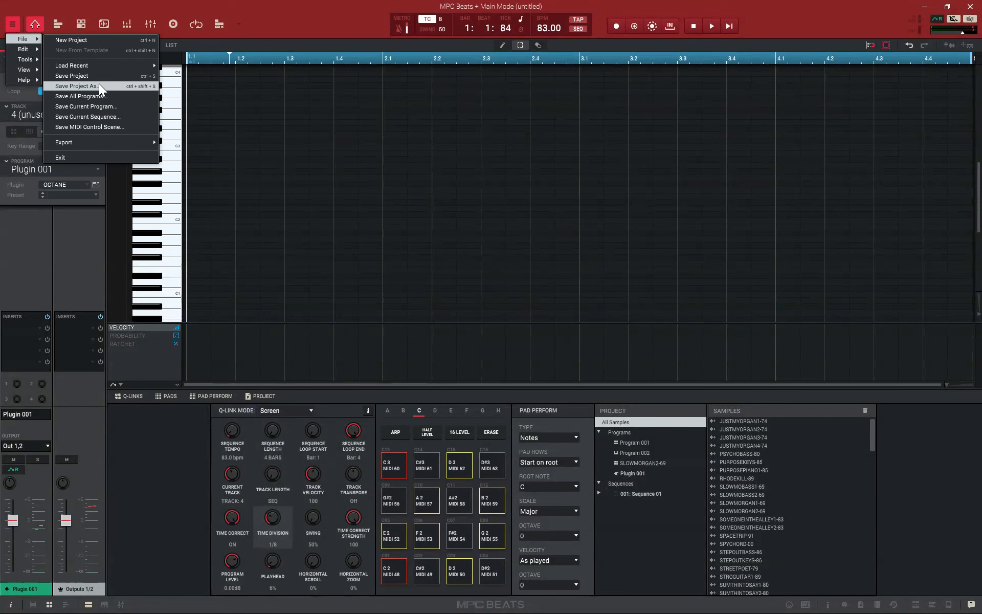
mouse_move(106, 143)
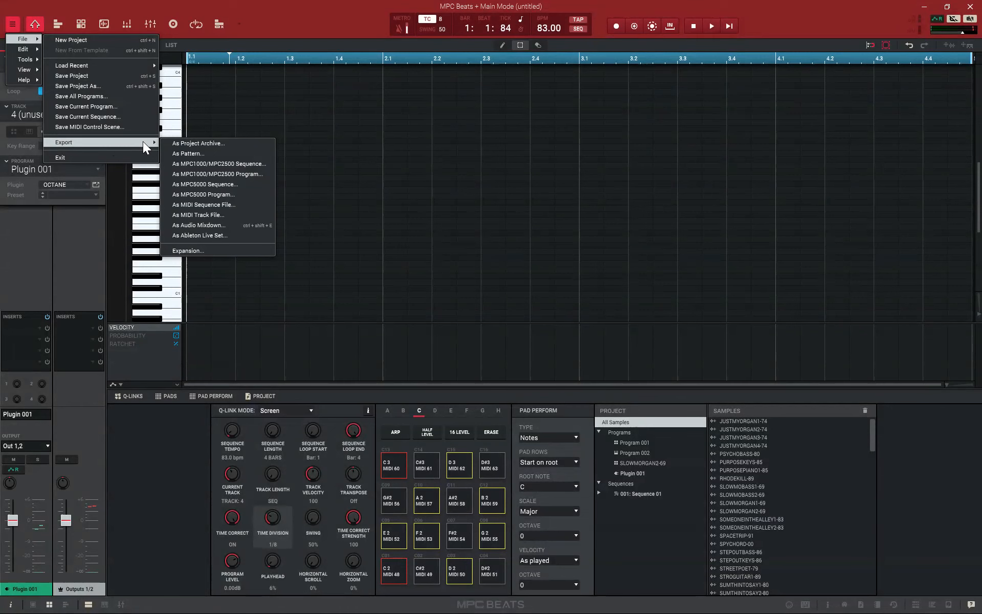
left_click(300, 22)
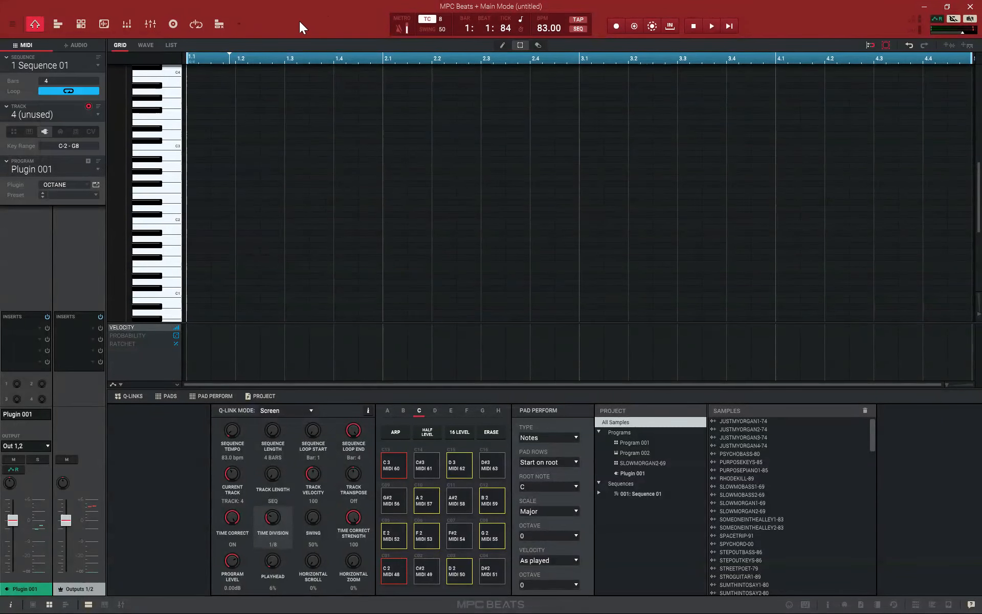
Review the track, program and preferences editing commands and the audio mixdown export option without running any of them
left_click(13, 24)
mouse_move(17, 49)
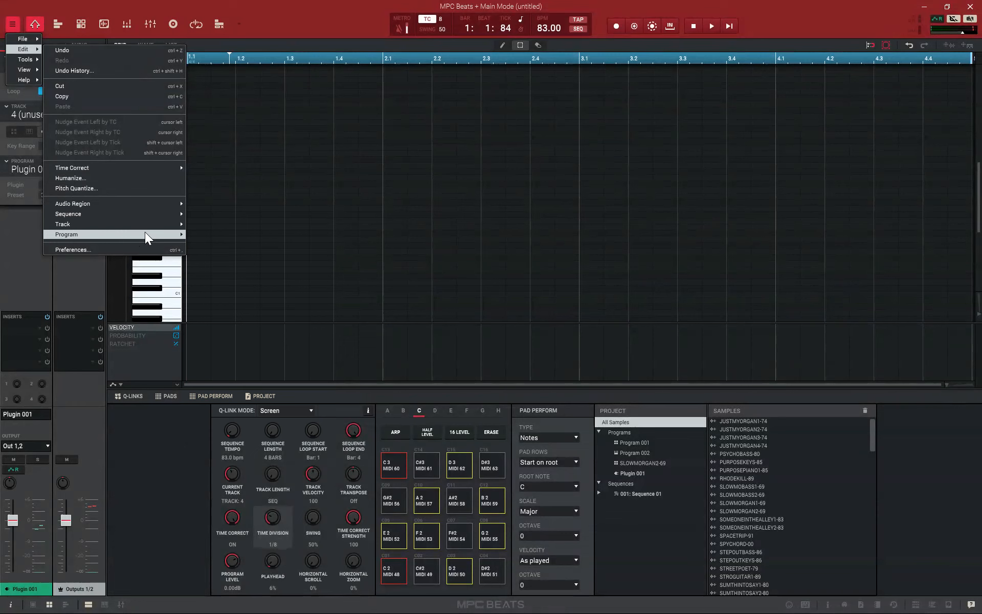
mouse_move(152, 222)
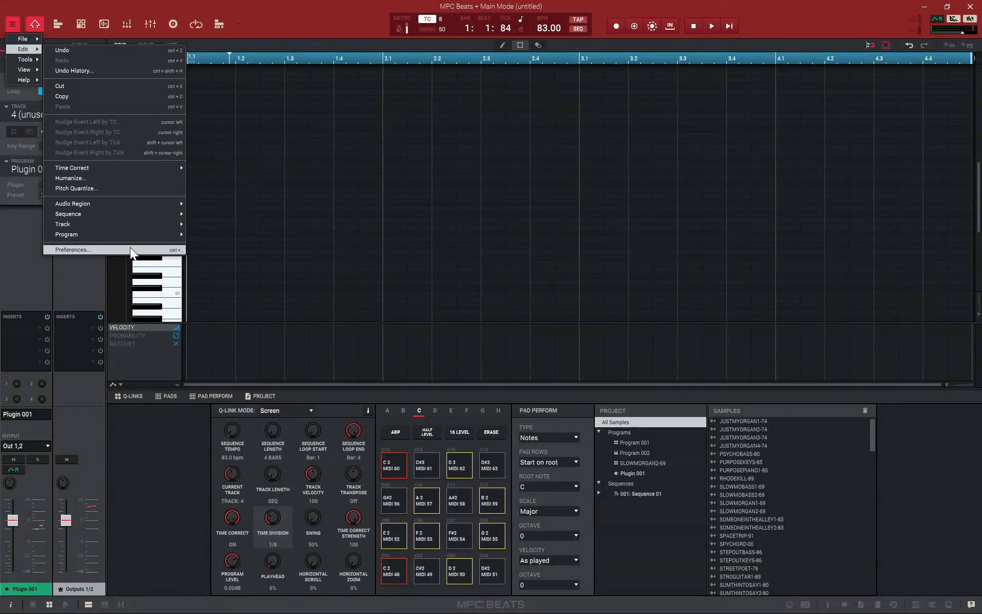
mouse_move(133, 237)
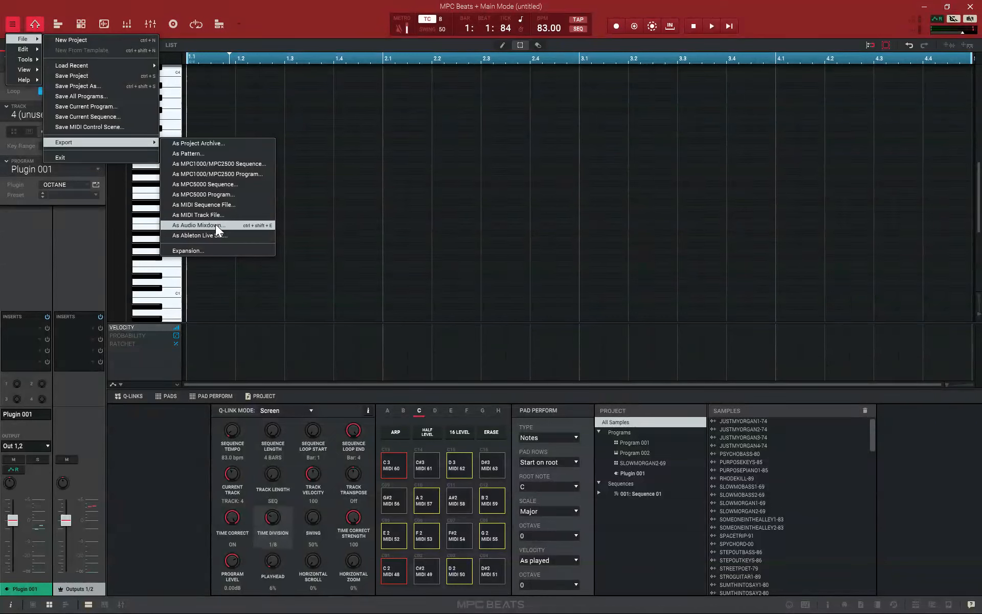
left_click(315, 24)
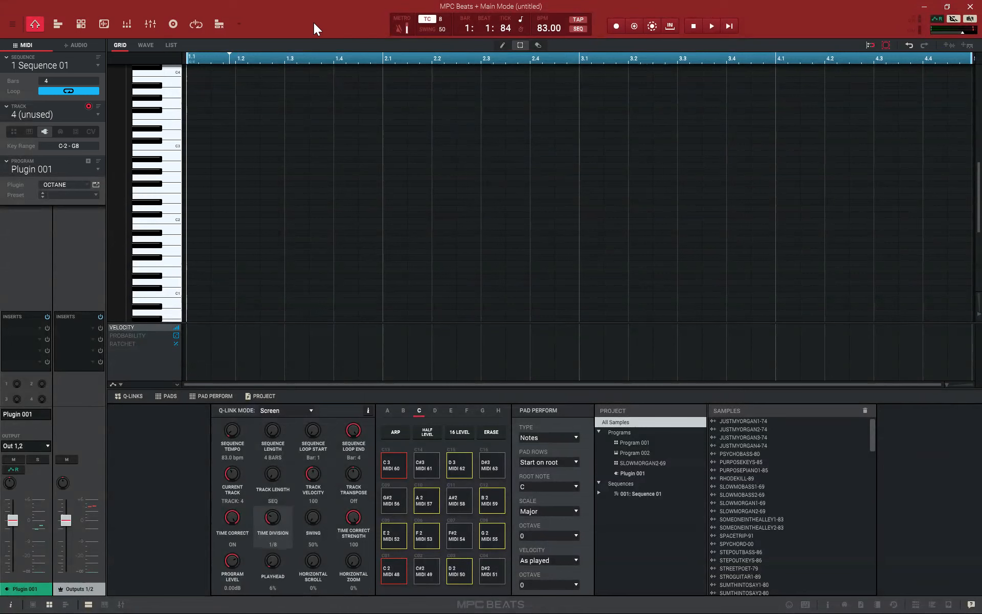